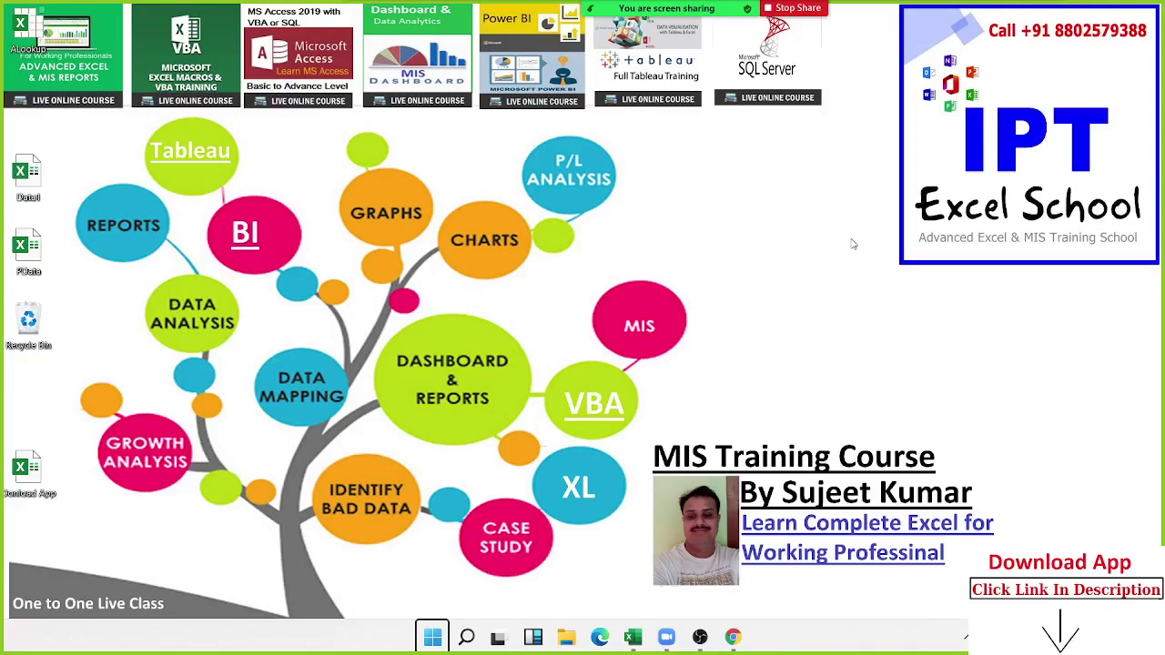
Check the meeting's participant list, then mute your own microphone in Zoom.
{"action": "mouse_move", "coordinate": [686, 6]}
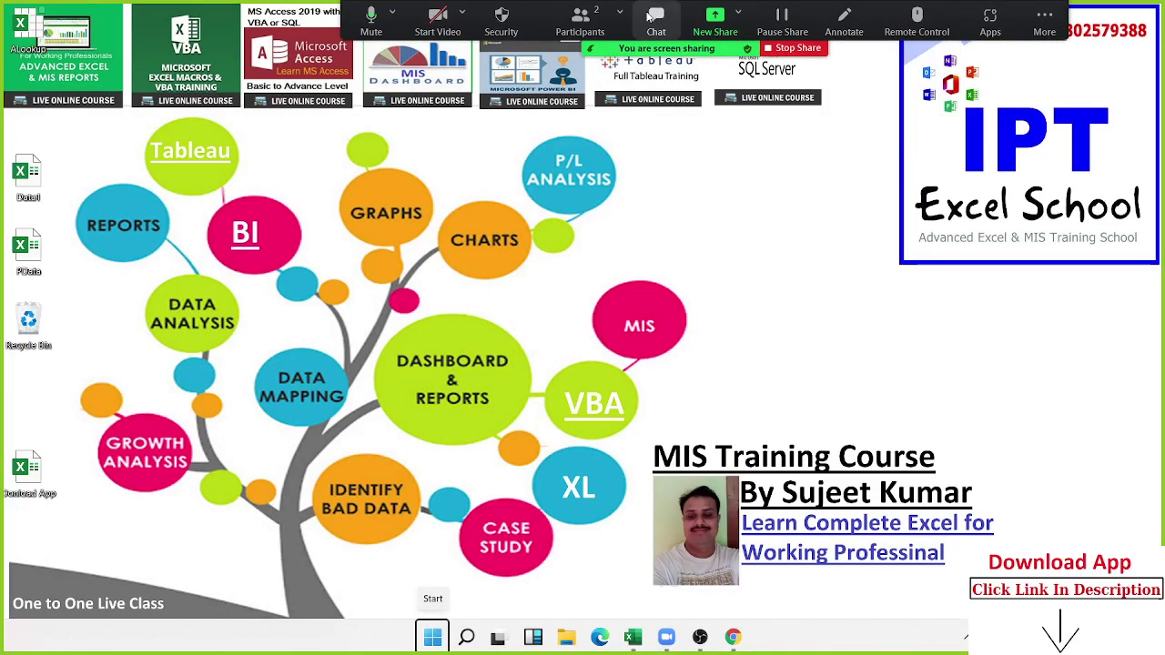
{"action": "left_click", "coordinate": [603, 11]}
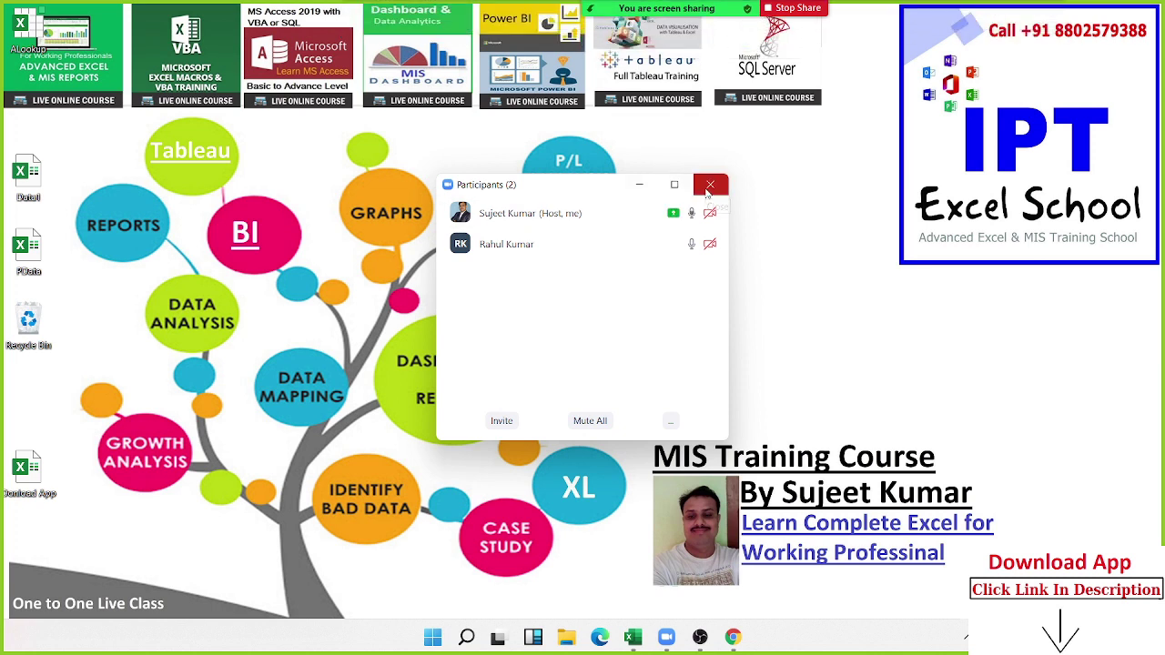
{"action": "left_click", "coordinate": [706, 188]}
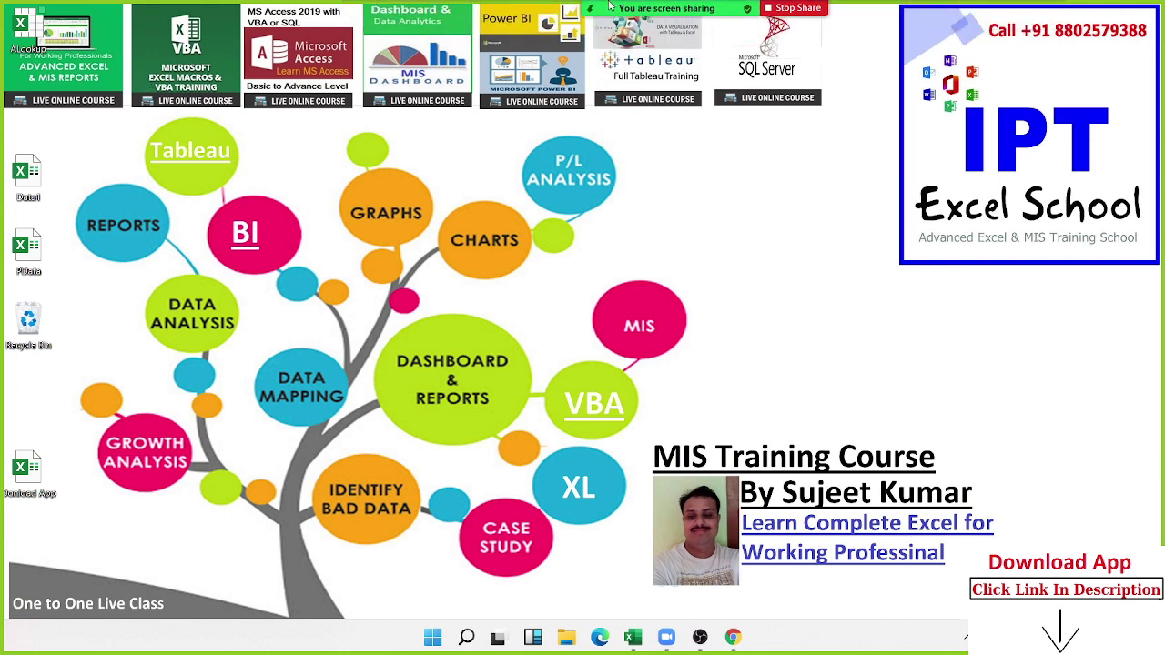
{"action": "left_click", "coordinate": [379, 16]}
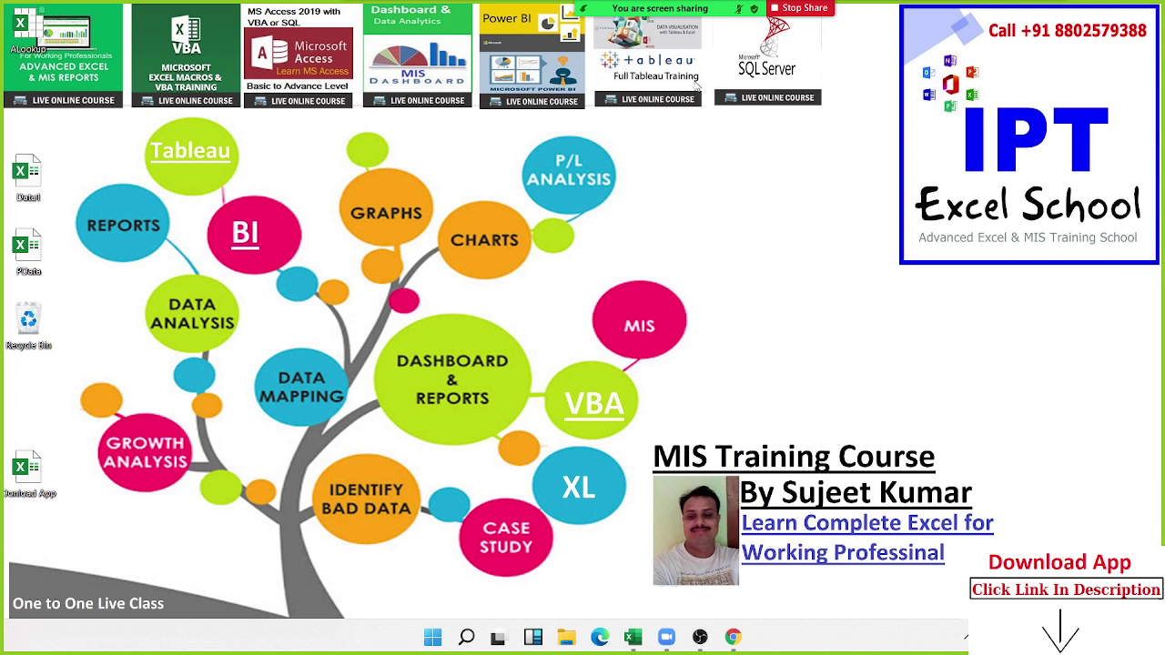
Show the hidden system tray icons on the taskbar.
{"action": "mouse_move", "coordinate": [674, 9]}
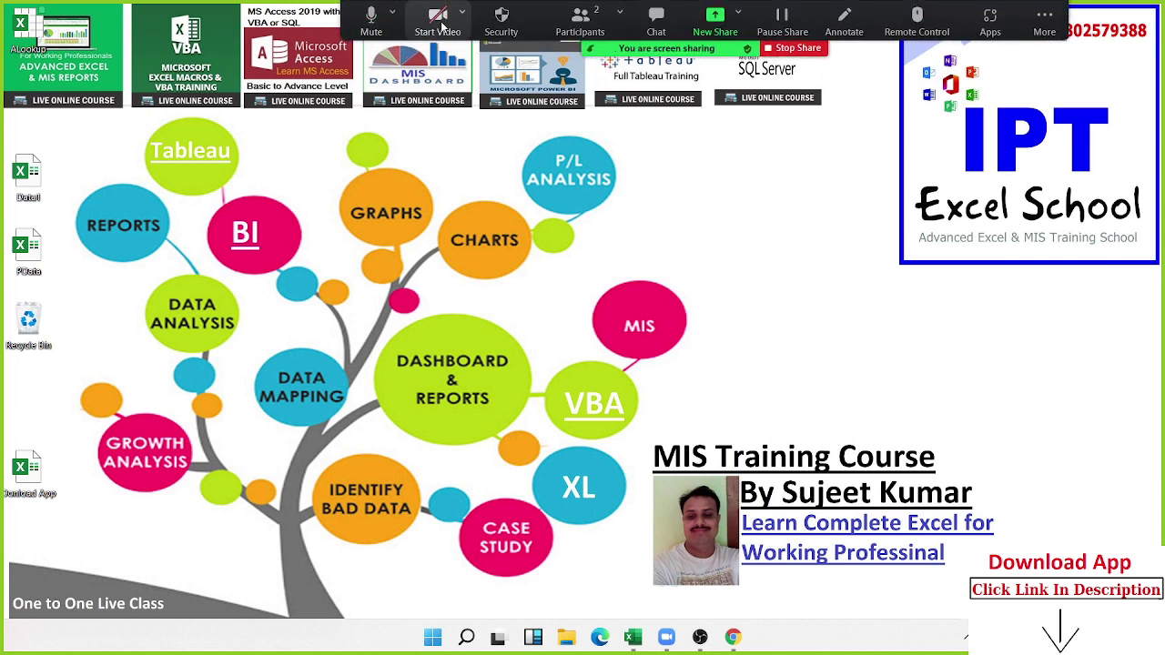
{"action": "mouse_move", "coordinate": [699, 637]}
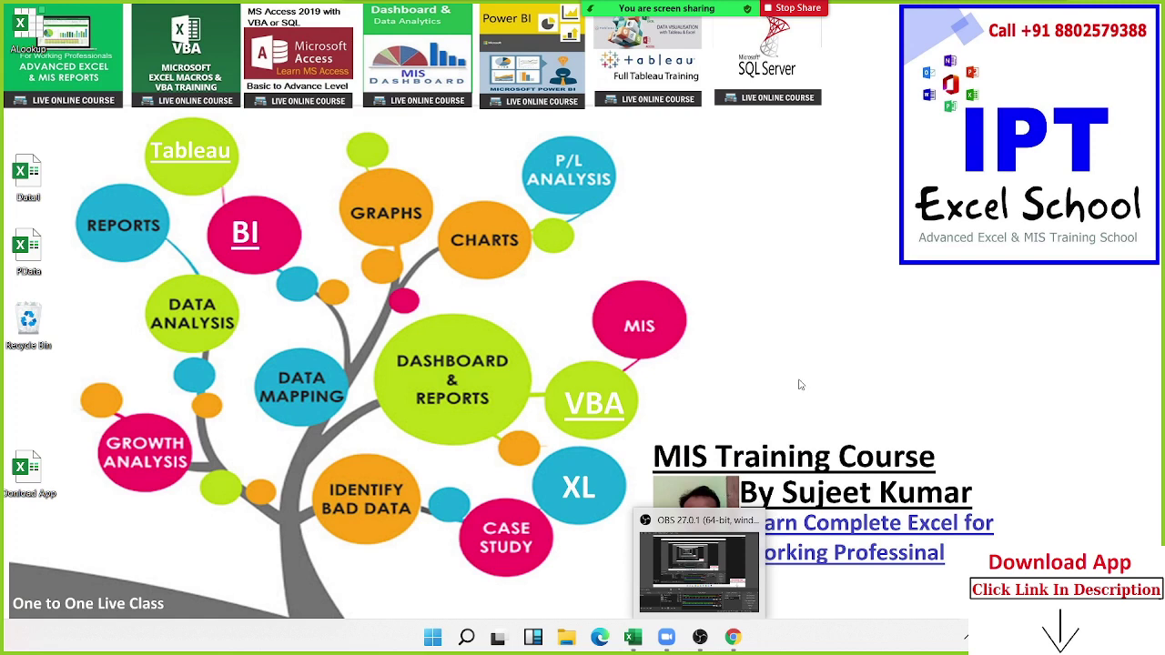
{"action": "left_click", "coordinate": [965, 635]}
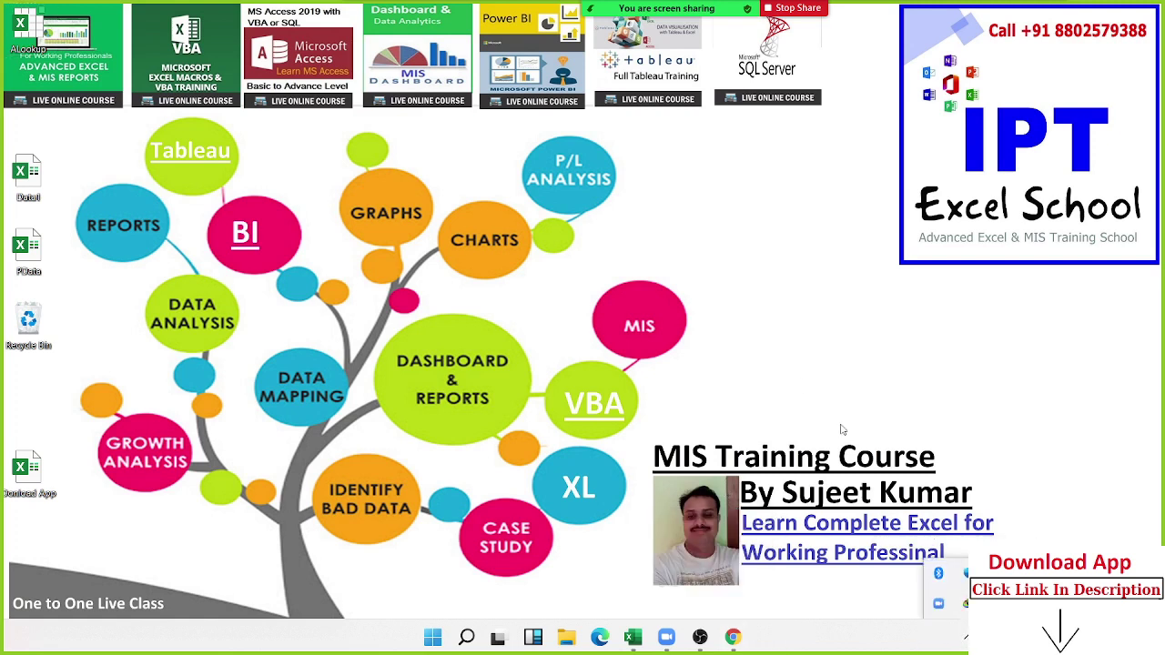
Switch to Chrome and load google.com in a new tab.
{"action": "left_click", "coordinate": [732, 637]}
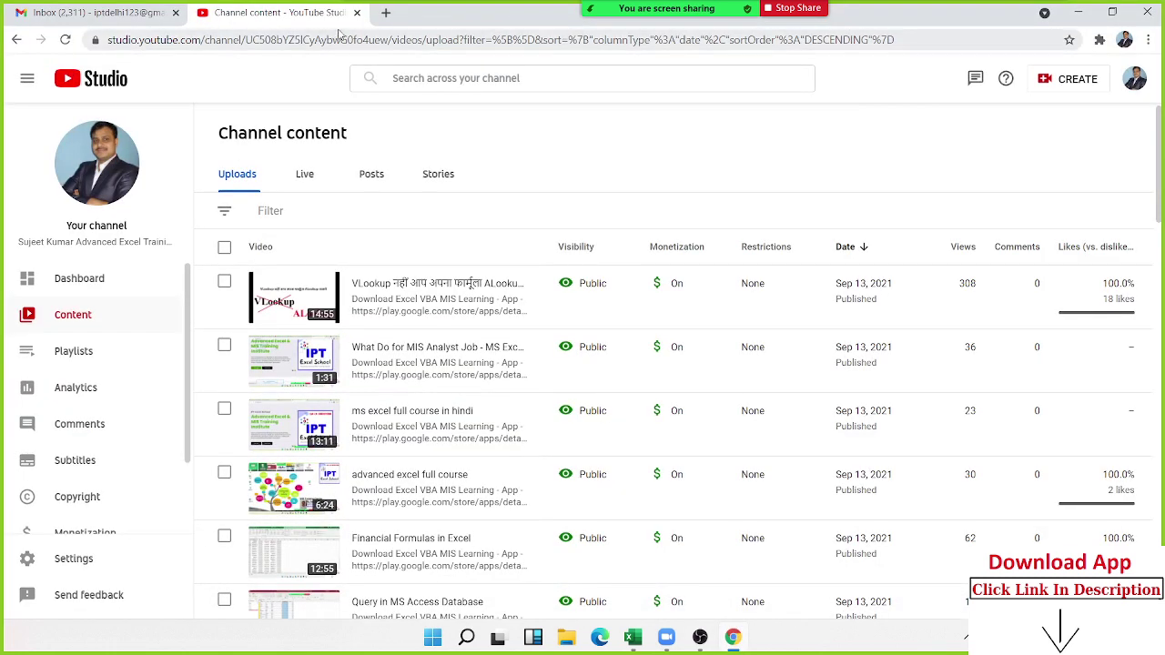
{"action": "left_click", "coordinate": [387, 14]}
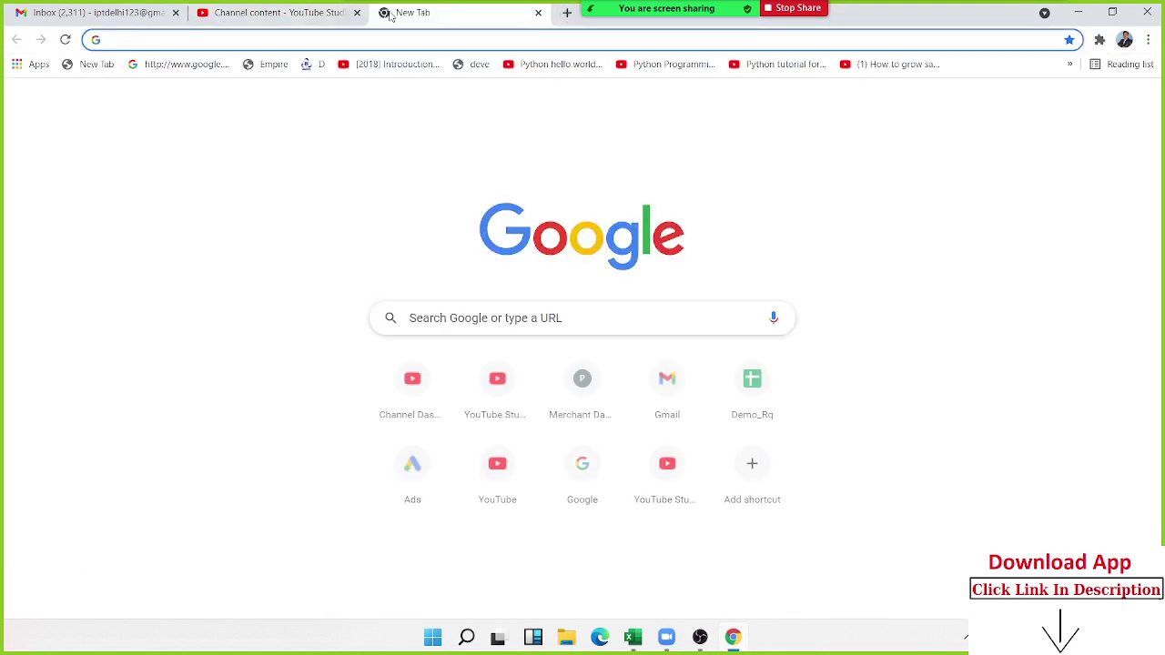
{"action": "type", "text": "g"}
{"action": "key", "text": "Return"}
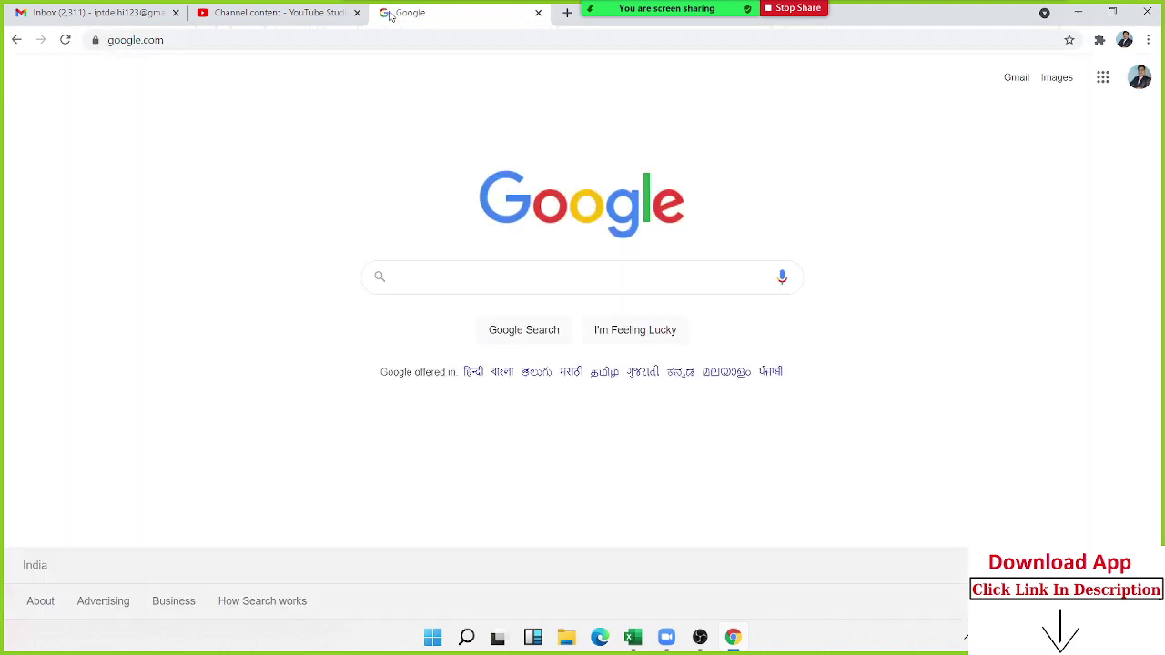
Search Google for 'dashboard' and switch to the image results.
{"action": "type", "text": "da"}
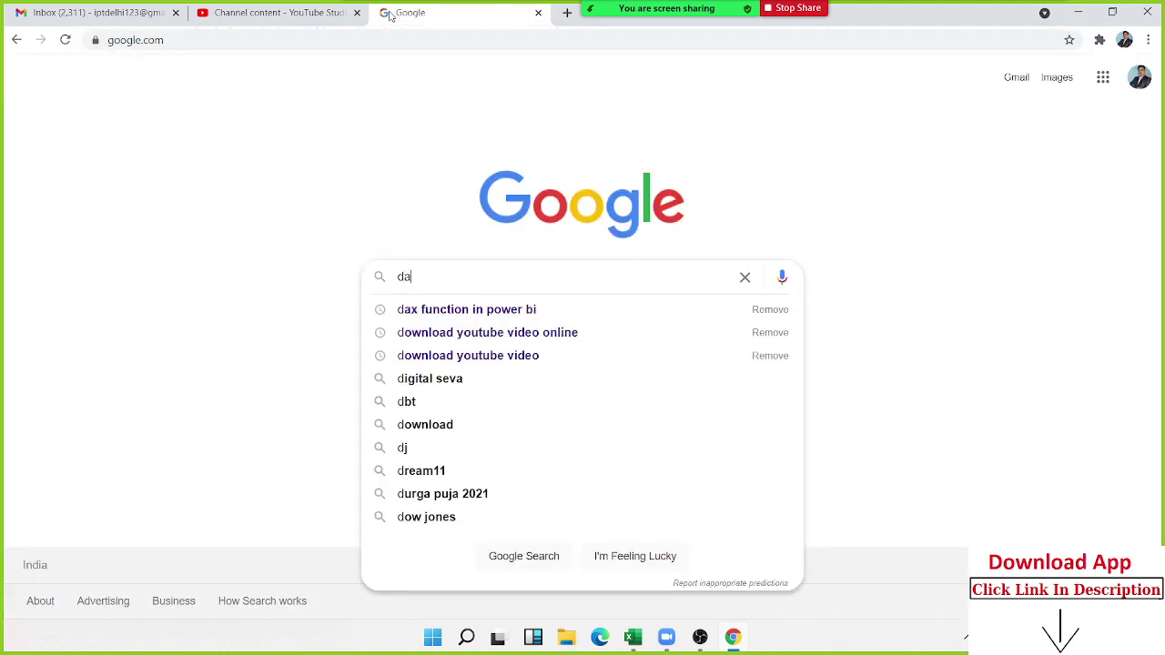
{"action": "type", "text": "h"}
{"action": "key", "text": "BackSpace"}
{"action": "key", "text": "BackSpace"}
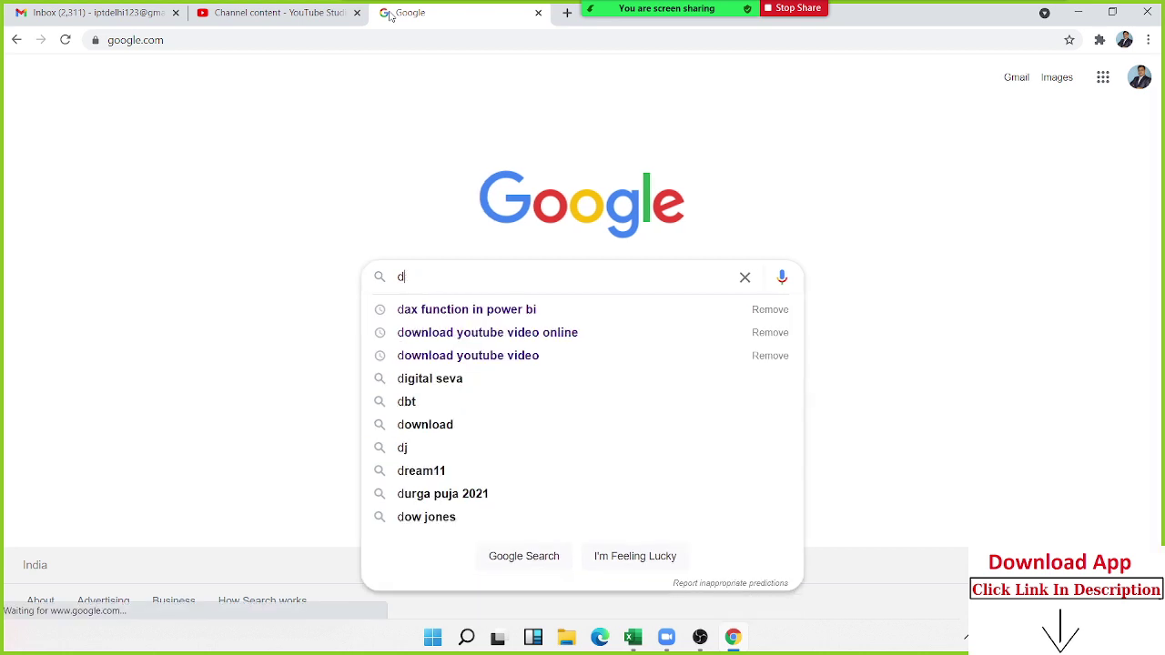
{"action": "type", "text": "ashb"}
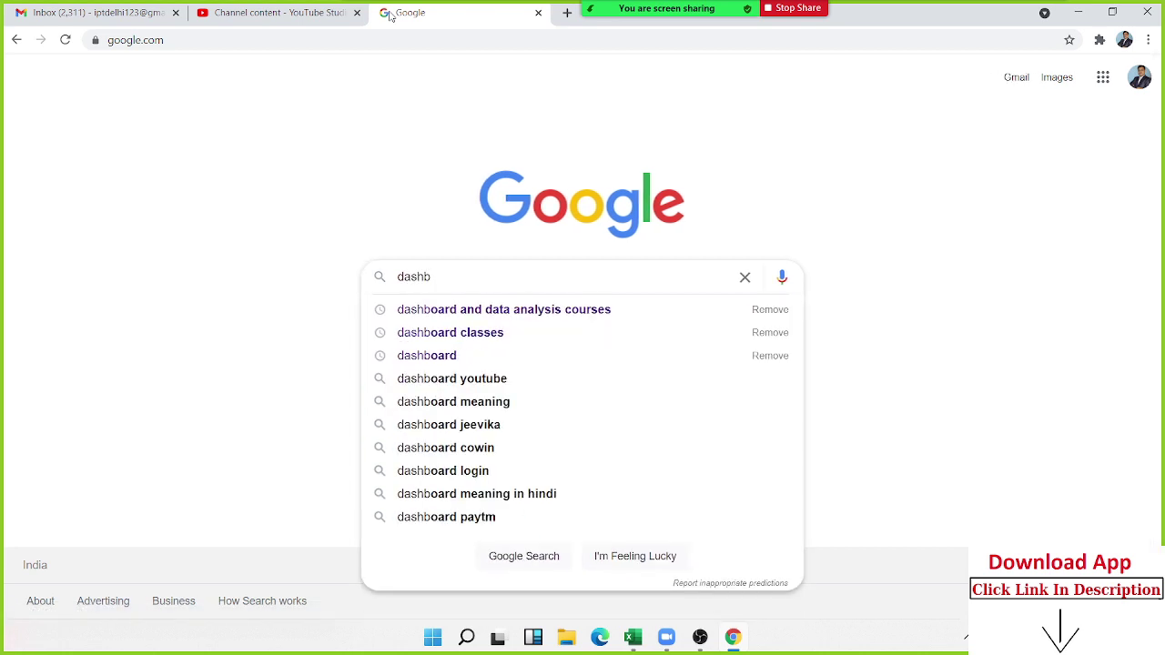
{"action": "key", "text": "Down"}
{"action": "key", "text": "Down"}
{"action": "key", "text": "Down"}
{"action": "key", "text": "Return"}
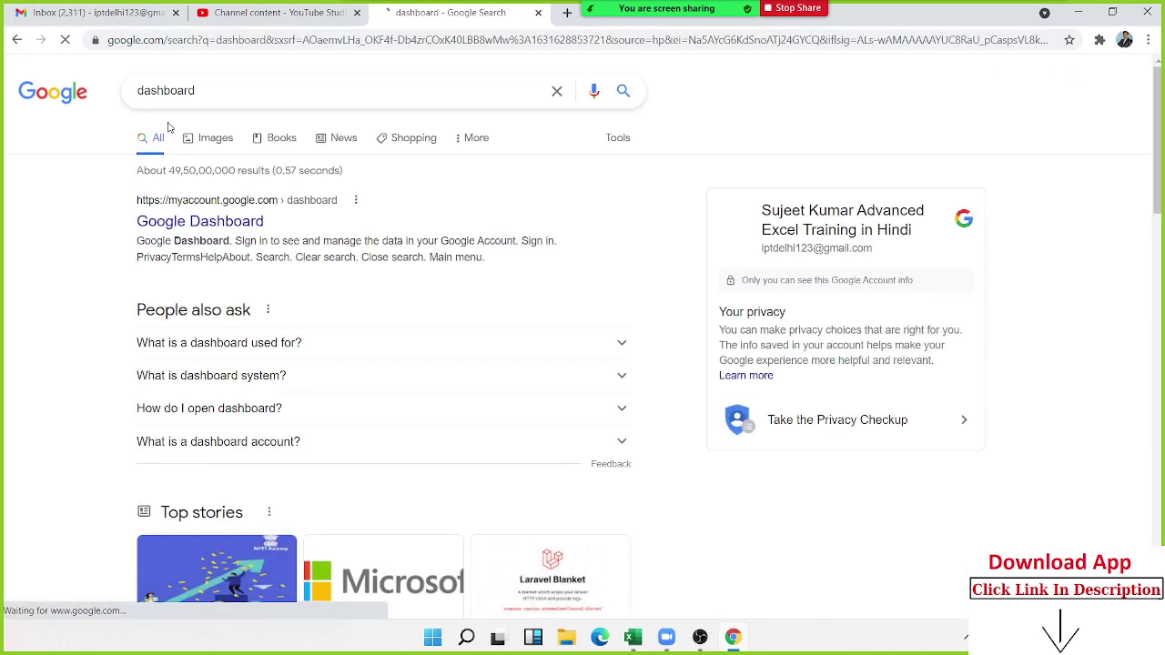
{"action": "left_click", "coordinate": [191, 138]}
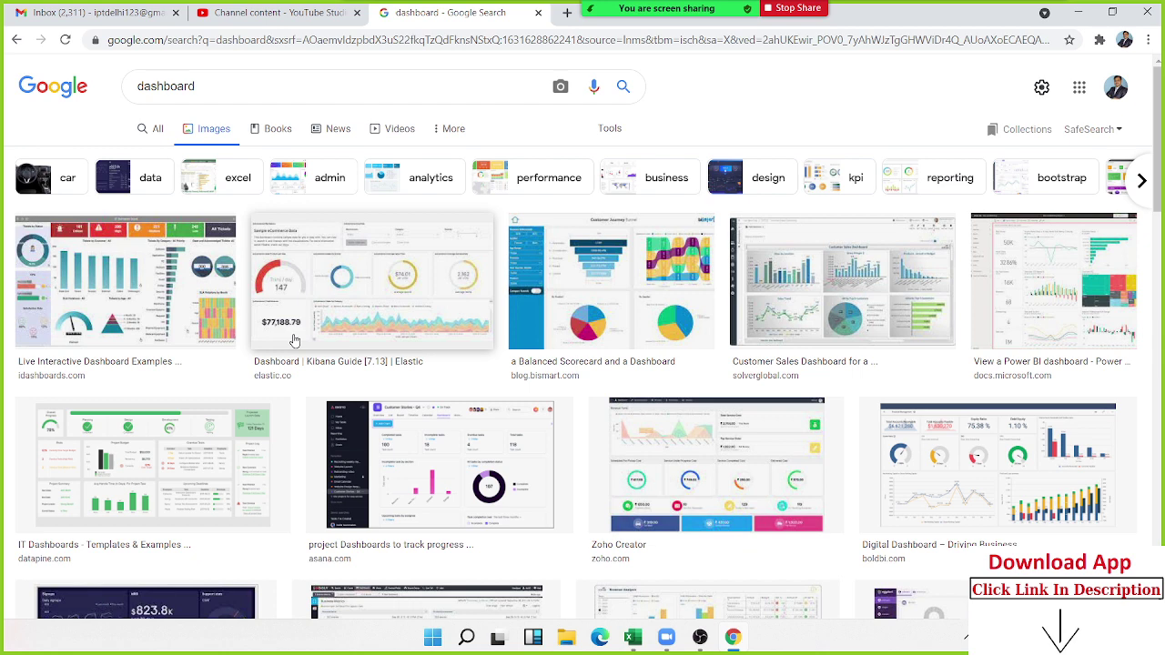
Preview the Live Interactive Dashboard image, close it, and return to Google's homepage.
{"action": "left_click", "coordinate": [189, 335]}
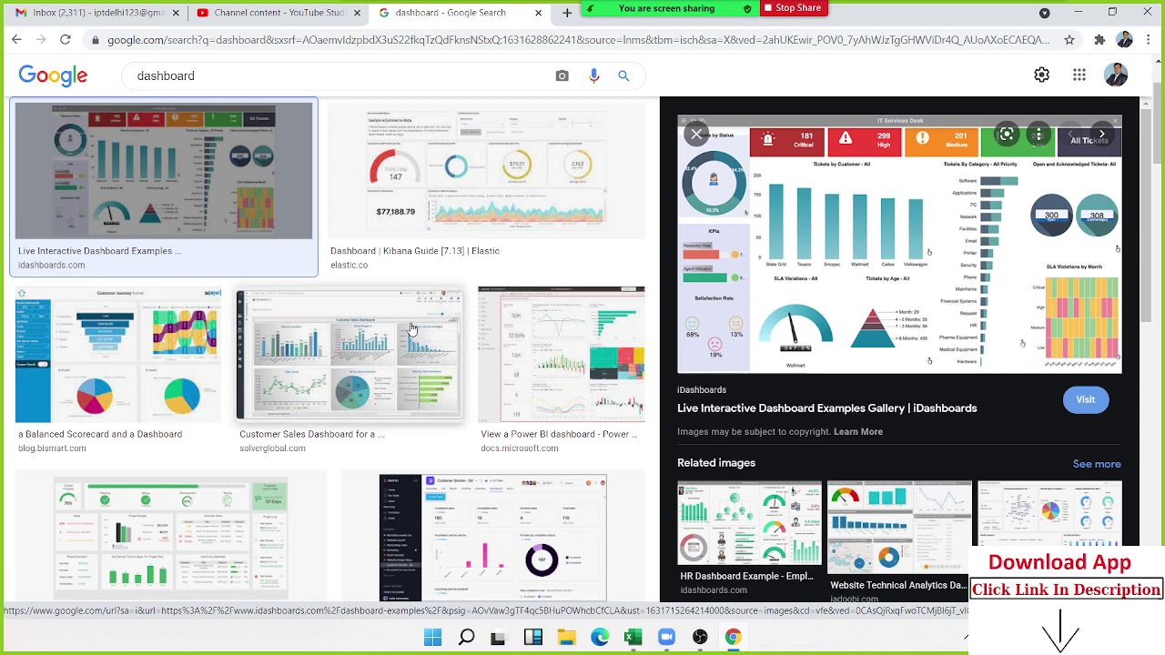
{"action": "left_click", "coordinate": [182, 105]}
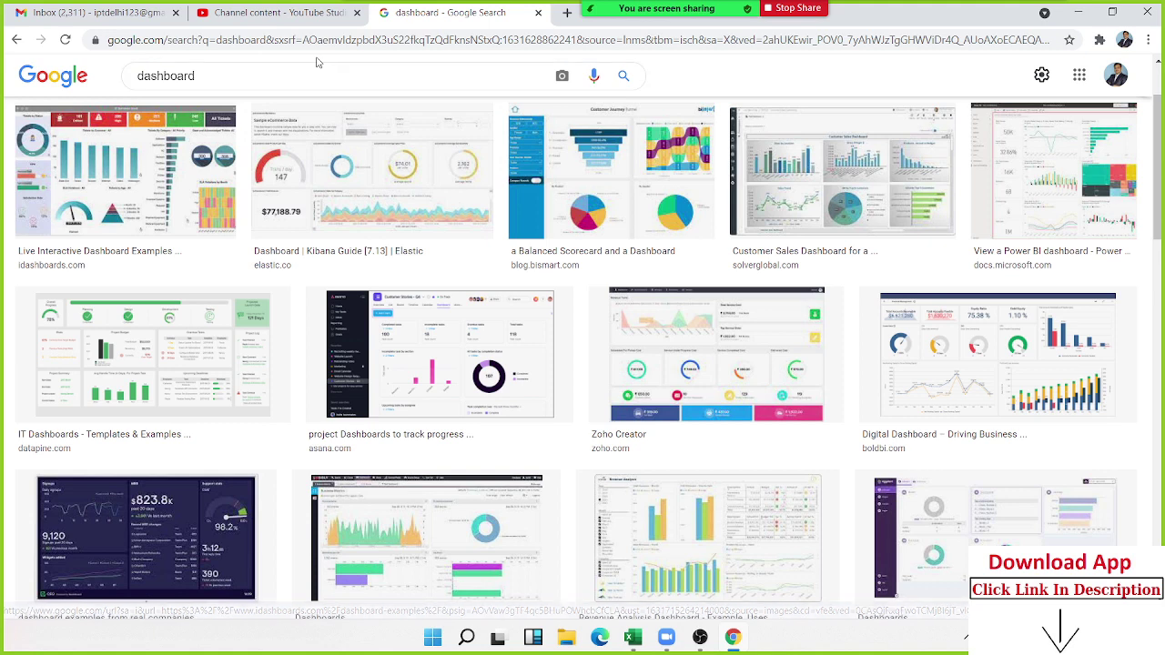
{"action": "left_click", "coordinate": [75, 80]}
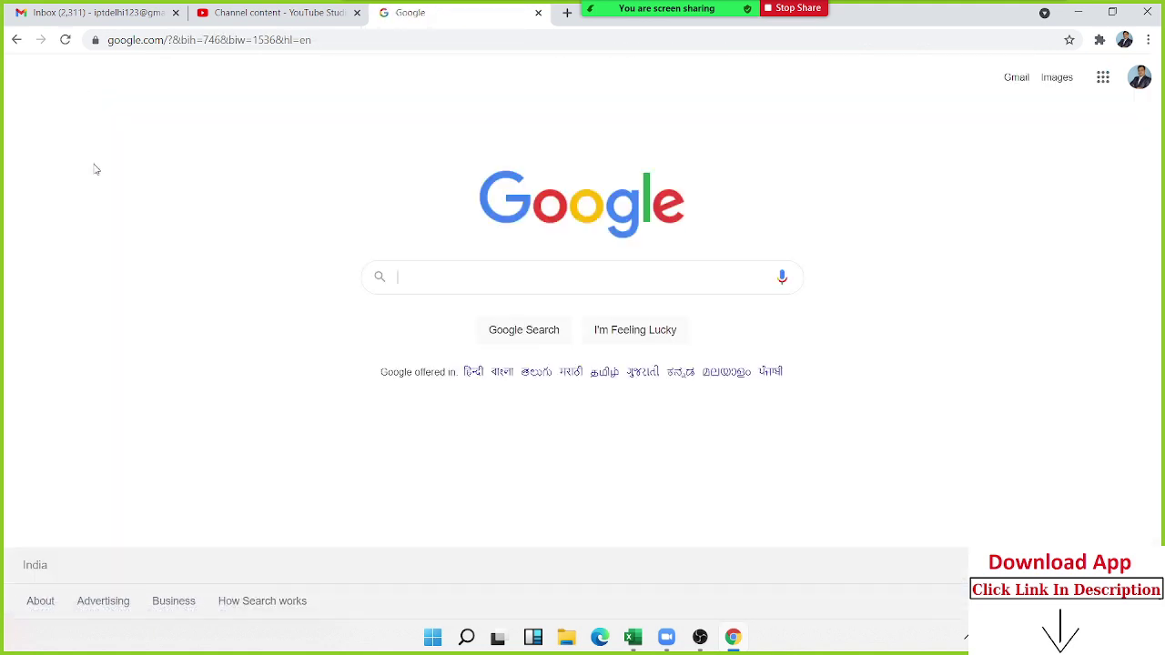
Search Google for 'power bi' and open the 'Data Visualization | Microsoft Power BI' result.
{"action": "type", "text": "p"}
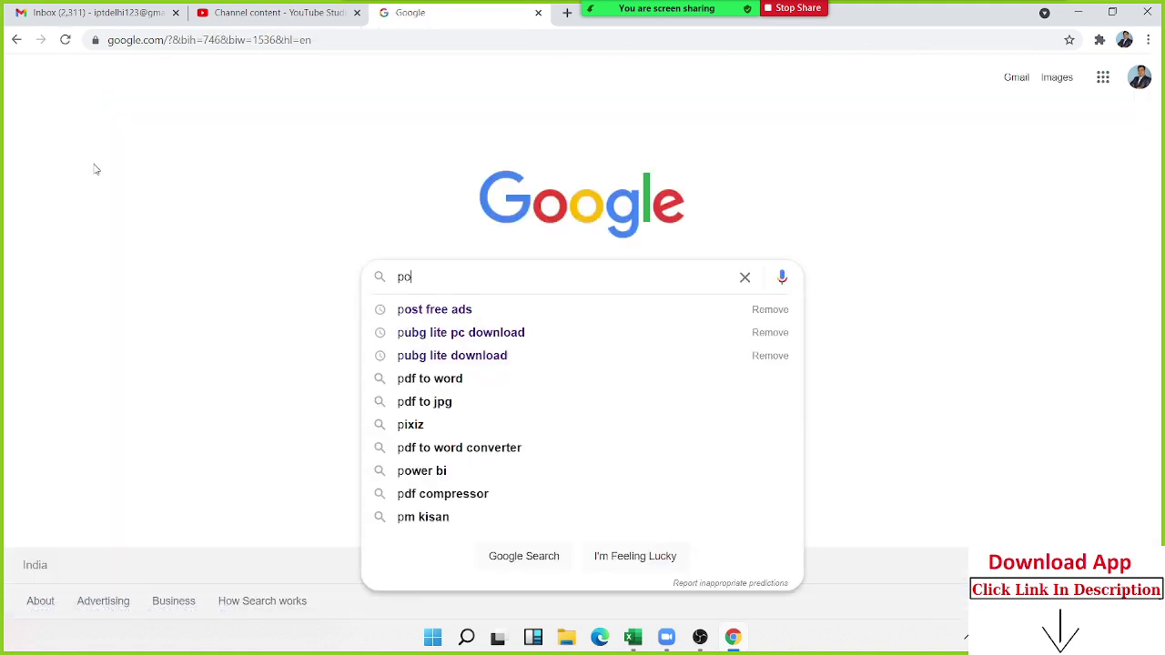
{"action": "type", "text": "owe"}
{"action": "key", "text": "Down"}
{"action": "key", "text": "Down"}
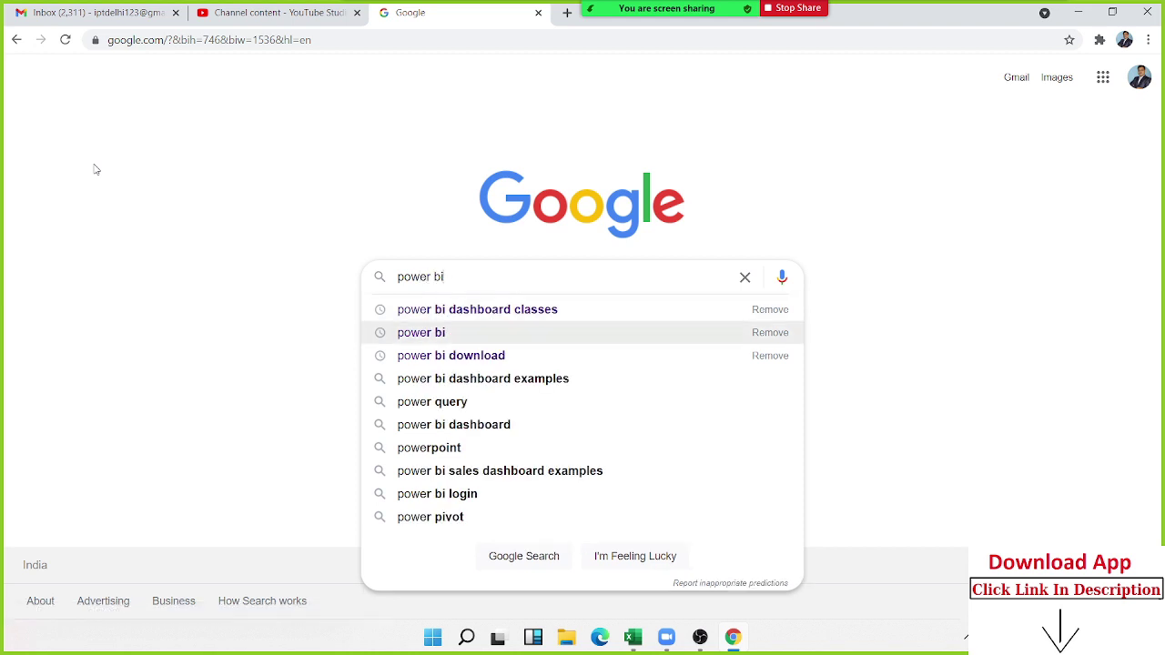
{"action": "key", "text": "Return"}
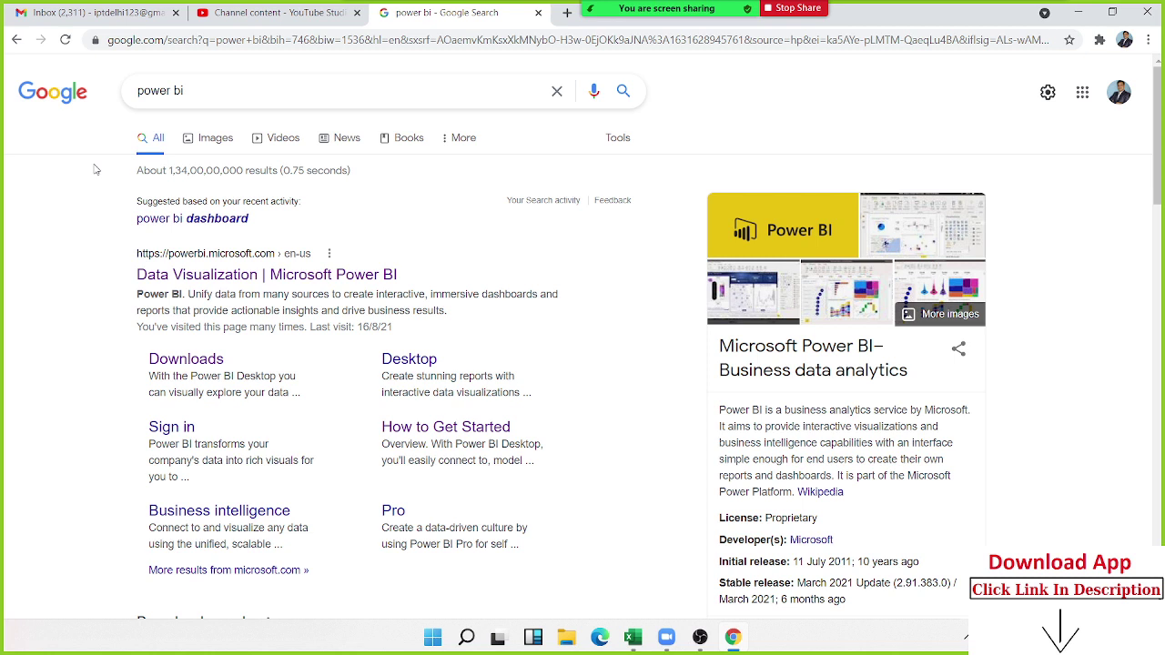
{"action": "left_click", "coordinate": [235, 275]}
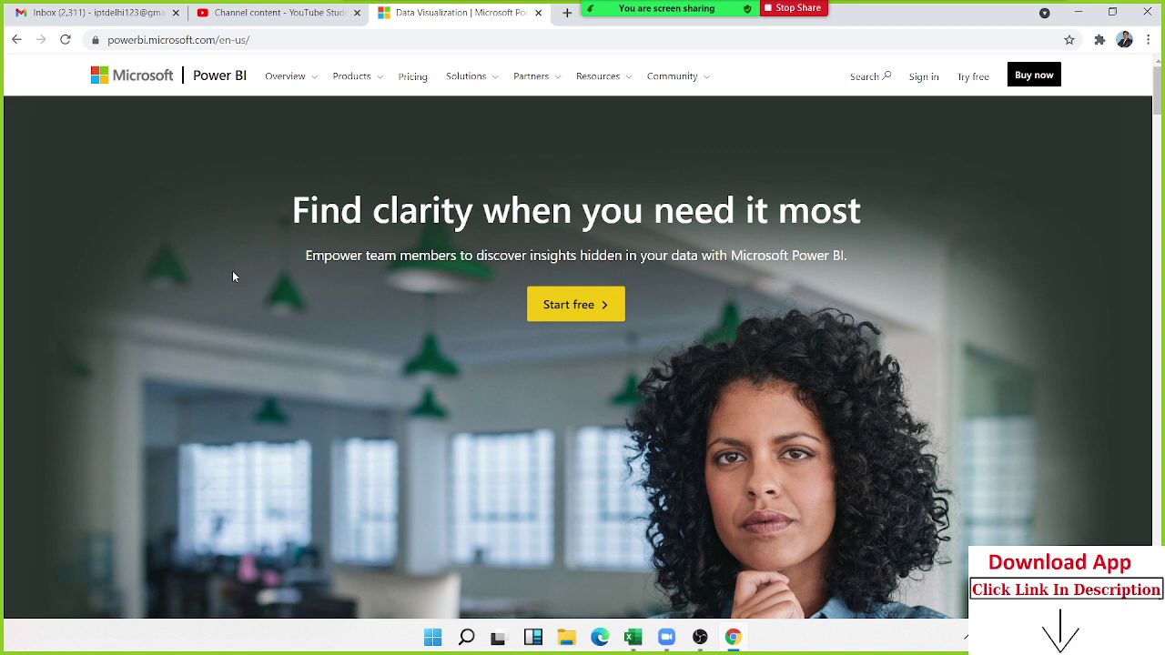
Load the google.com homepage in a new tab.
{"action": "left_click", "coordinate": [567, 13]}
{"action": "type", "text": "go"}
{"action": "key", "text": "Return"}
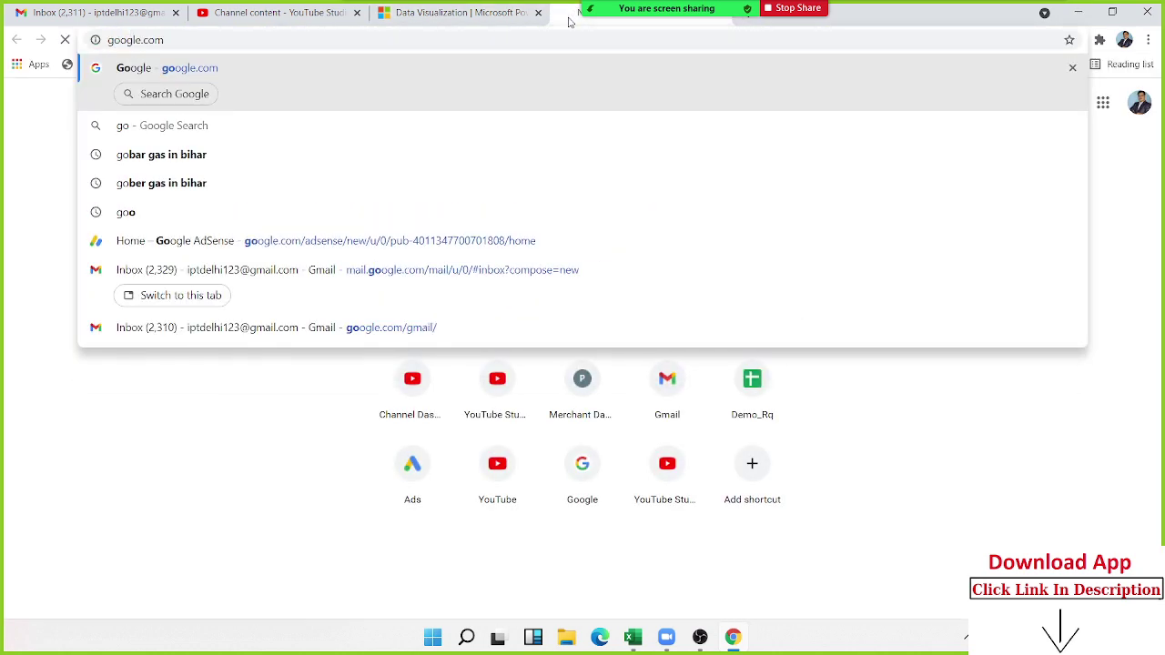
Search Google for 'tableau' and open the official tableau.com site.
{"action": "type", "text": "tab"}
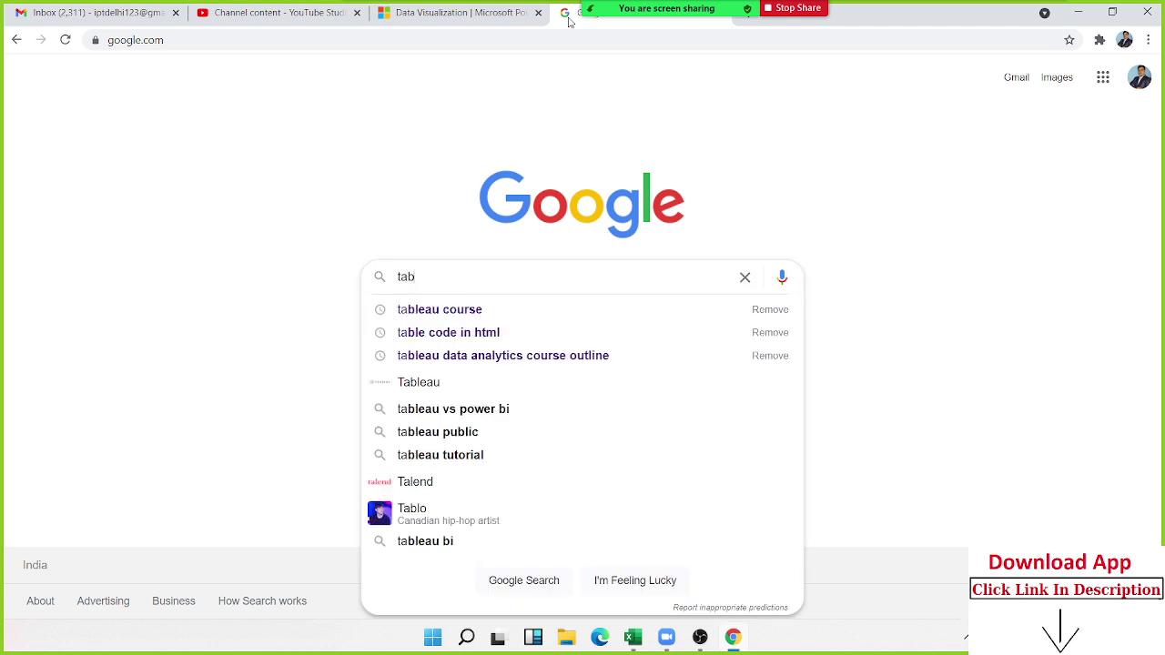
{"action": "type", "text": "l"}
{"action": "key", "text": "Down"}
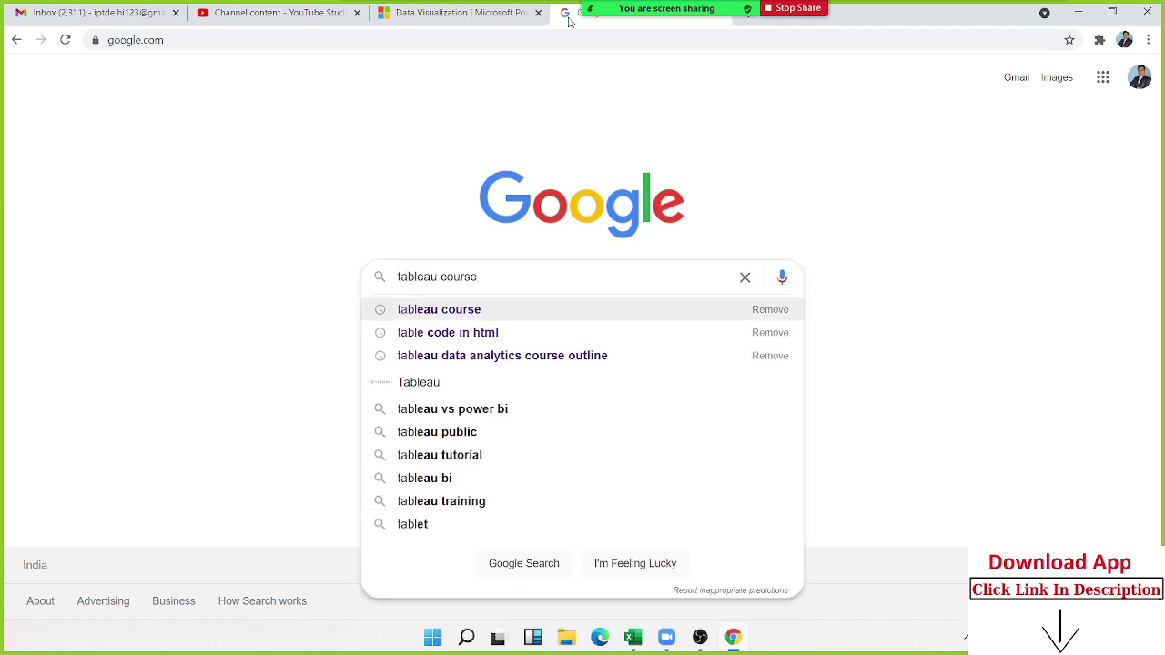
{"action": "key", "text": "BackSpace"}
{"action": "key", "text": "BackSpace"}
{"action": "key", "text": "BackSpace"}
{"action": "key", "text": "BackSpace"}
{"action": "key", "text": "BackSpace"}
{"action": "key", "text": "BackSpace"}
{"action": "key", "text": "BackSpace"}
{"action": "key", "text": "Return"}
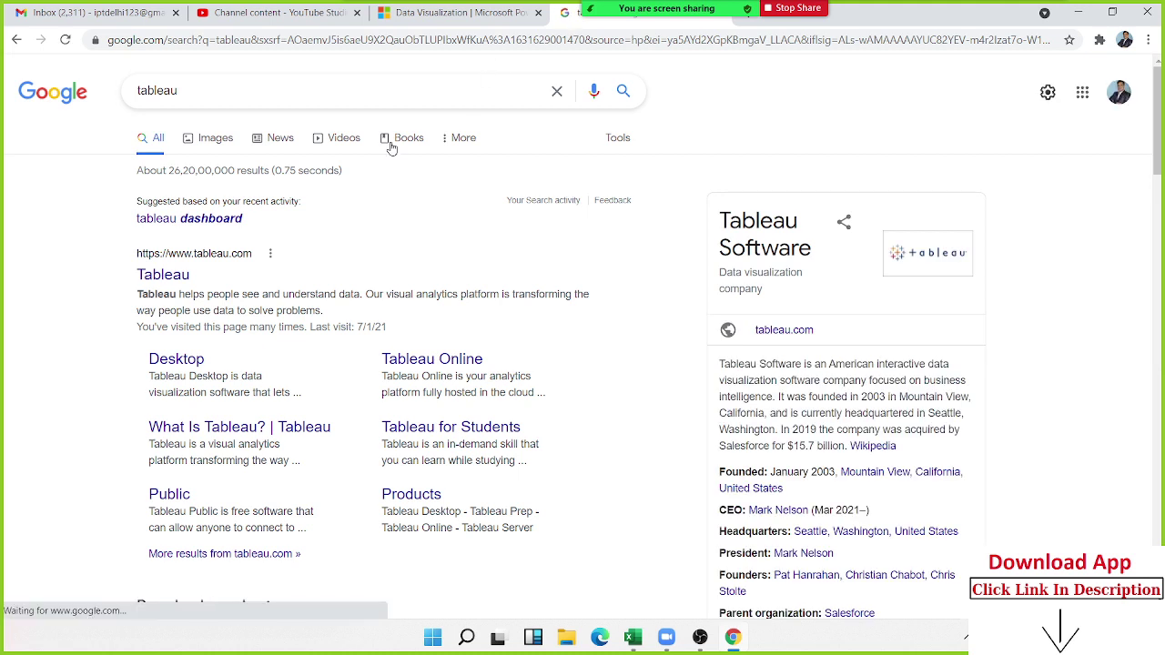
{"action": "left_click", "coordinate": [177, 279]}
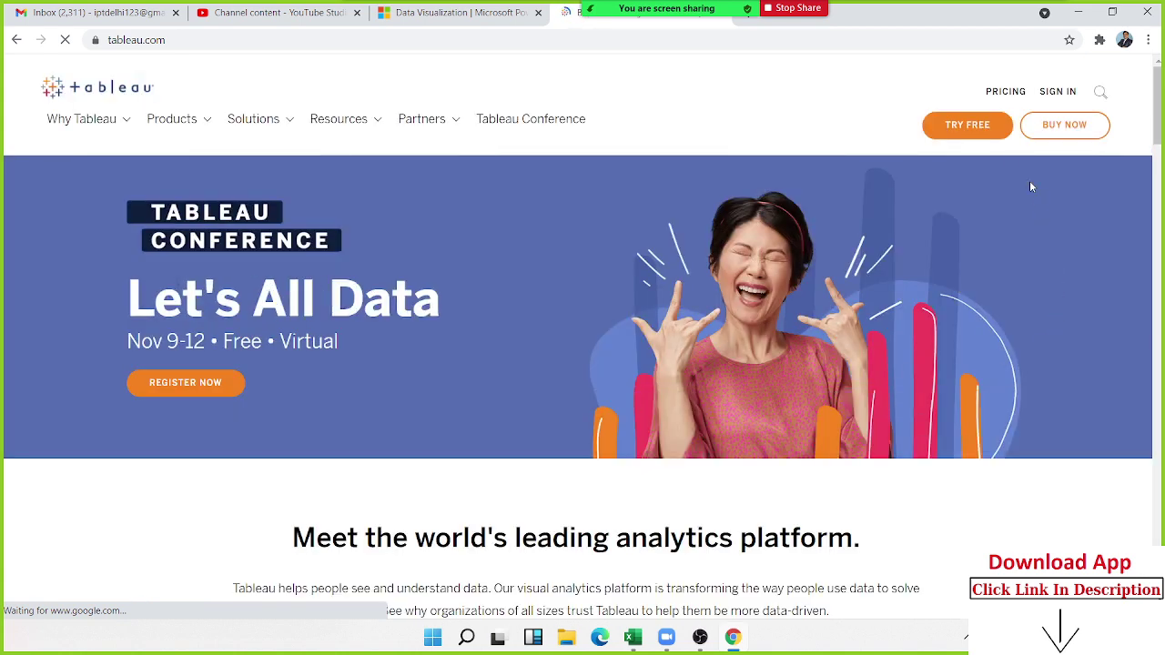
{"action": "scroll", "coordinate": [914, 291], "scroll_direction": "down", "scroll_amount": 1}
{"action": "scroll", "coordinate": [915, 298], "scroll_direction": "up", "scroll_amount": 1}
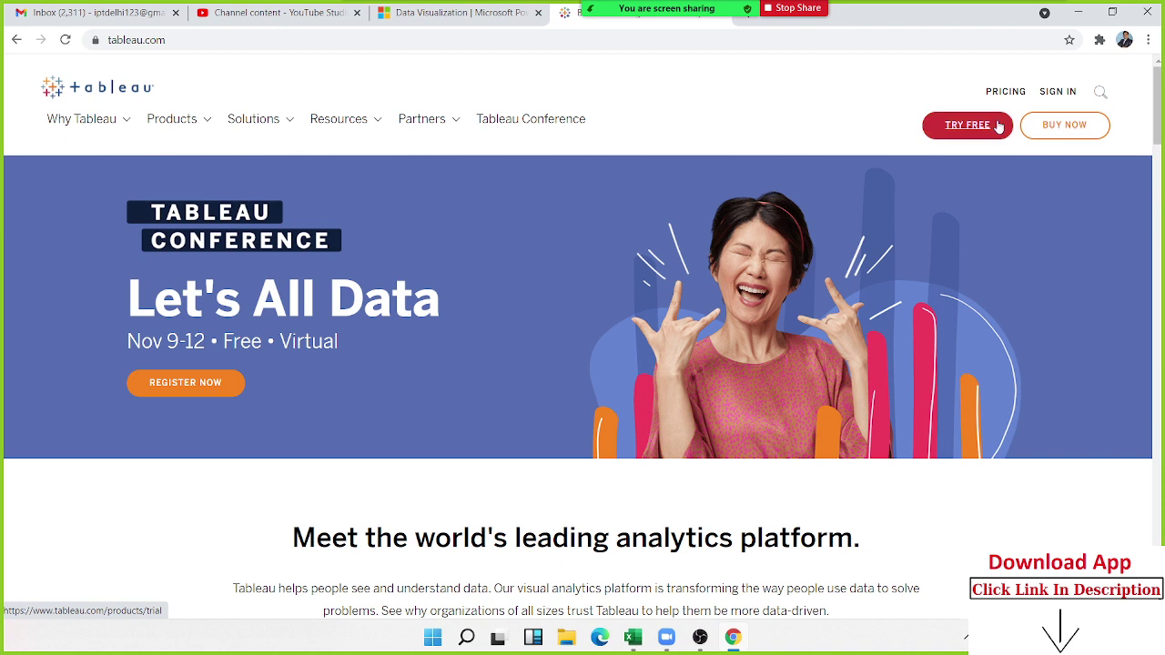
Open and browse Tableau's free trial page.
{"action": "left_click", "coordinate": [998, 125]}
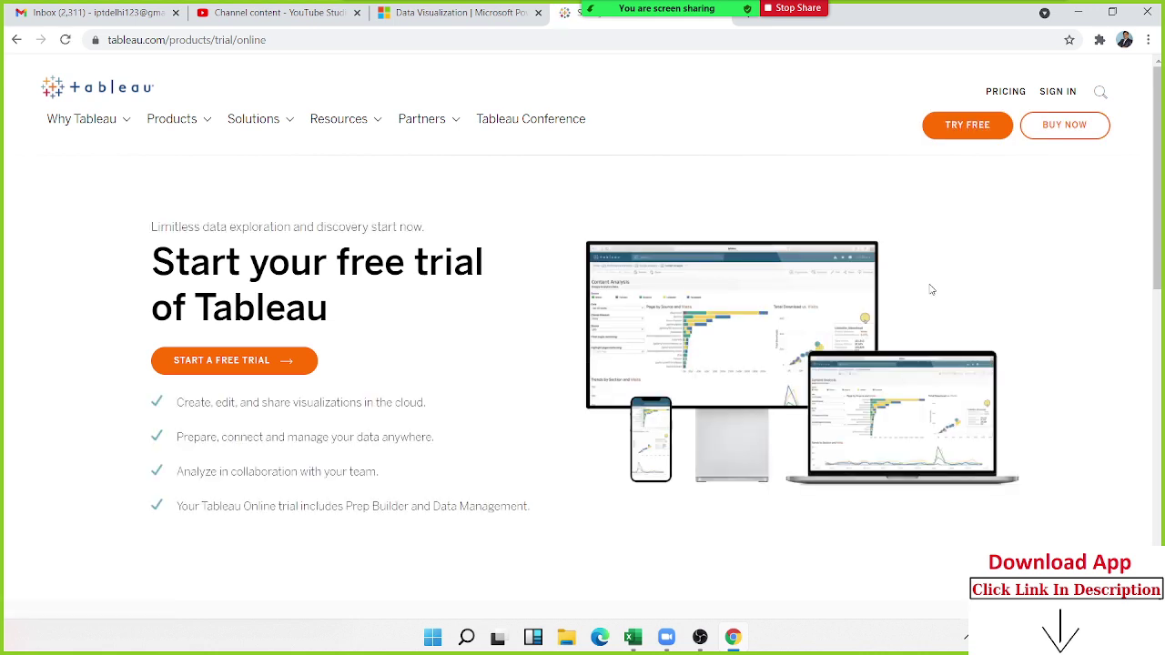
{"action": "scroll", "coordinate": [858, 468], "scroll_direction": "down", "scroll_amount": 1}
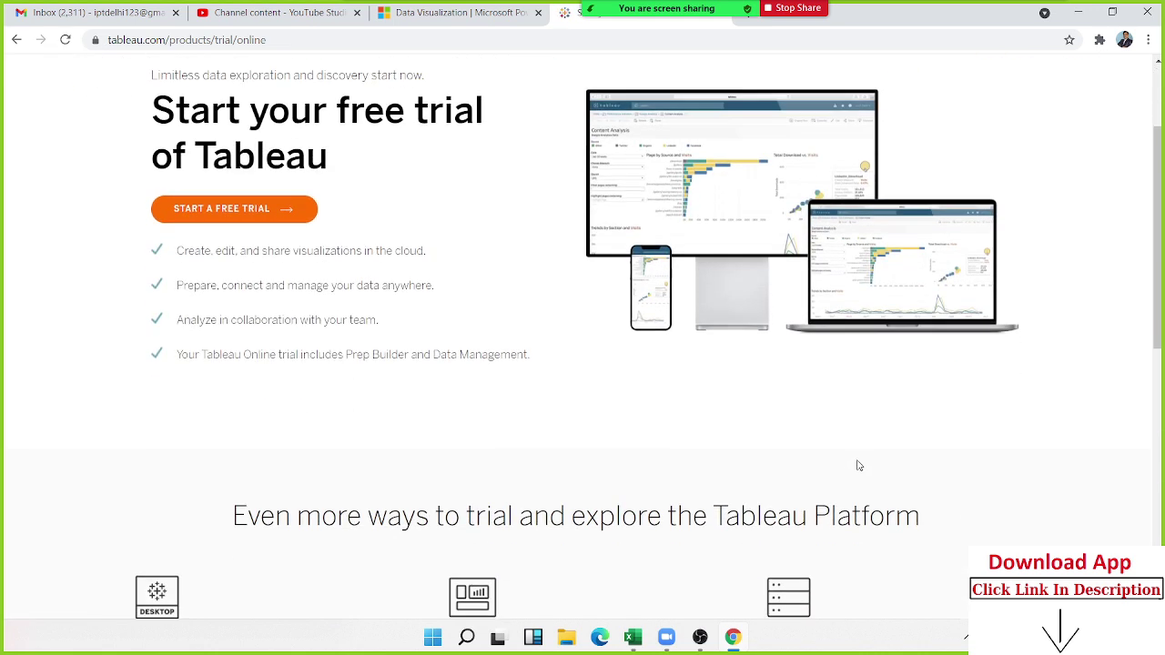
{"action": "scroll", "coordinate": [859, 481], "scroll_direction": "down", "scroll_amount": 2}
{"action": "scroll", "coordinate": [859, 481], "scroll_direction": "down", "scroll_amount": 3}
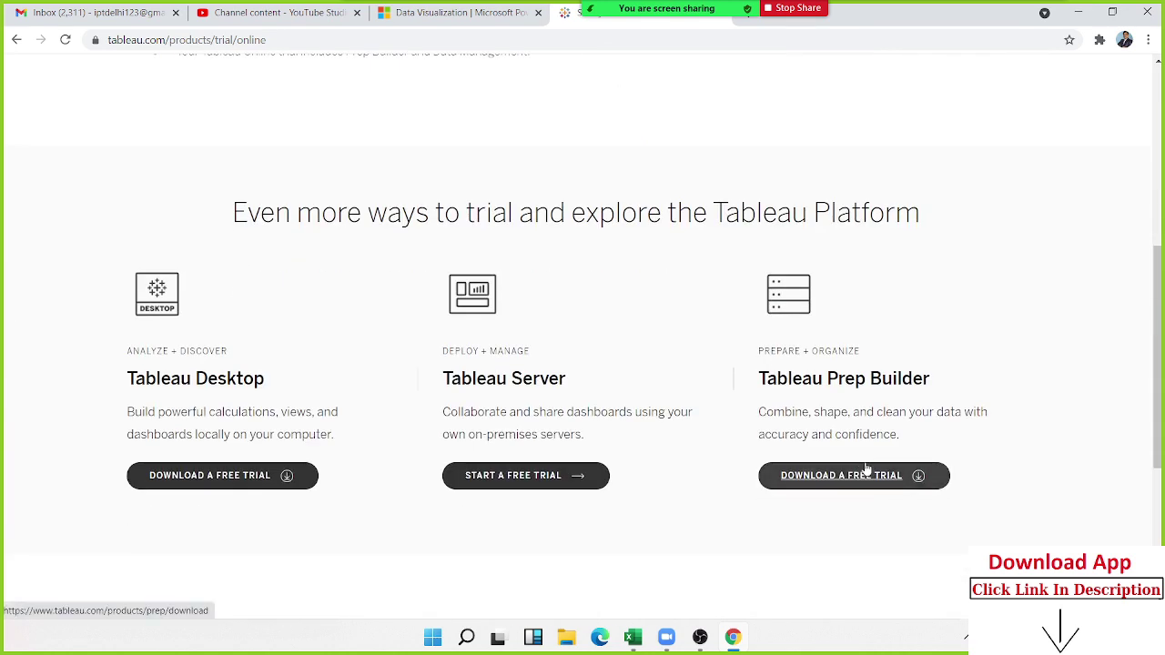
{"action": "scroll", "coordinate": [869, 470], "scroll_direction": "up", "scroll_amount": 3}
{"action": "scroll", "coordinate": [868, 470], "scroll_direction": "up", "scroll_amount": 3}
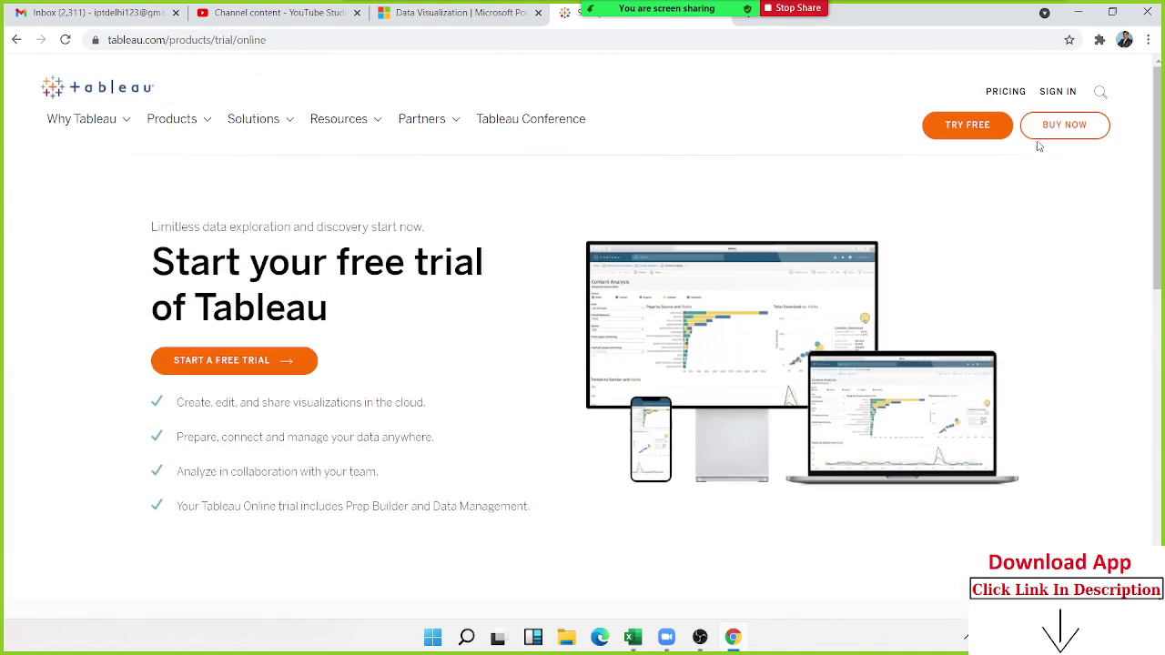
On Tableau's pricing page, highlight Creator's $70 per user per month price.
{"action": "left_click", "coordinate": [1010, 87]}
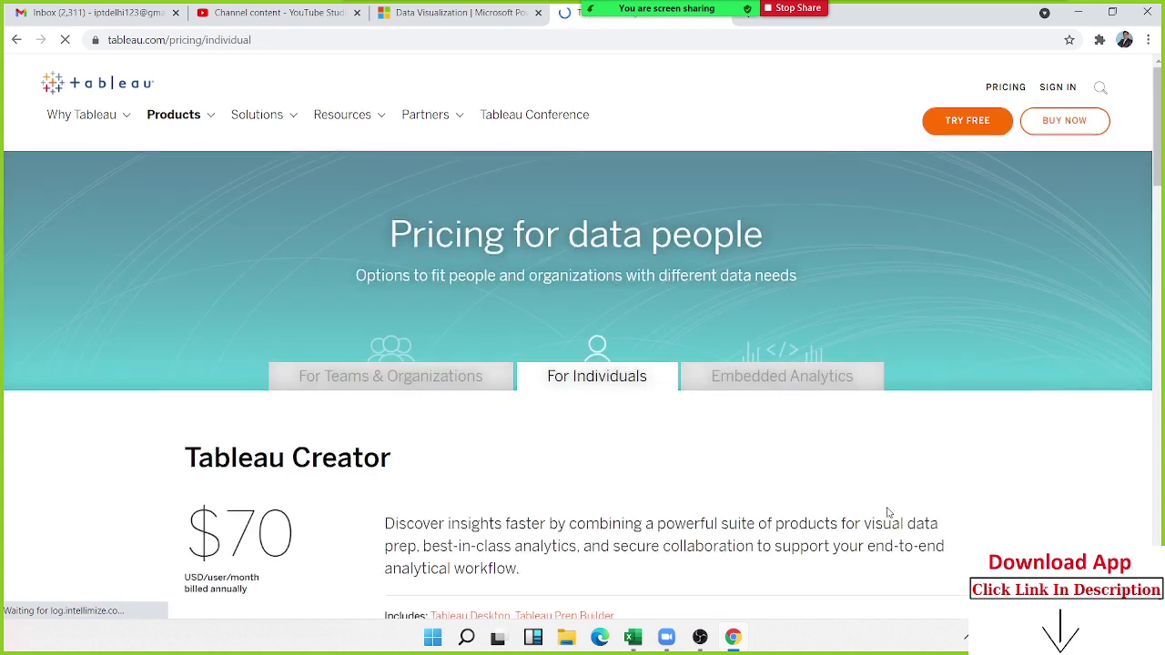
{"action": "scroll", "coordinate": [887, 510], "scroll_direction": "down", "scroll_amount": 2}
{"action": "double_click", "coordinate": [248, 381]}
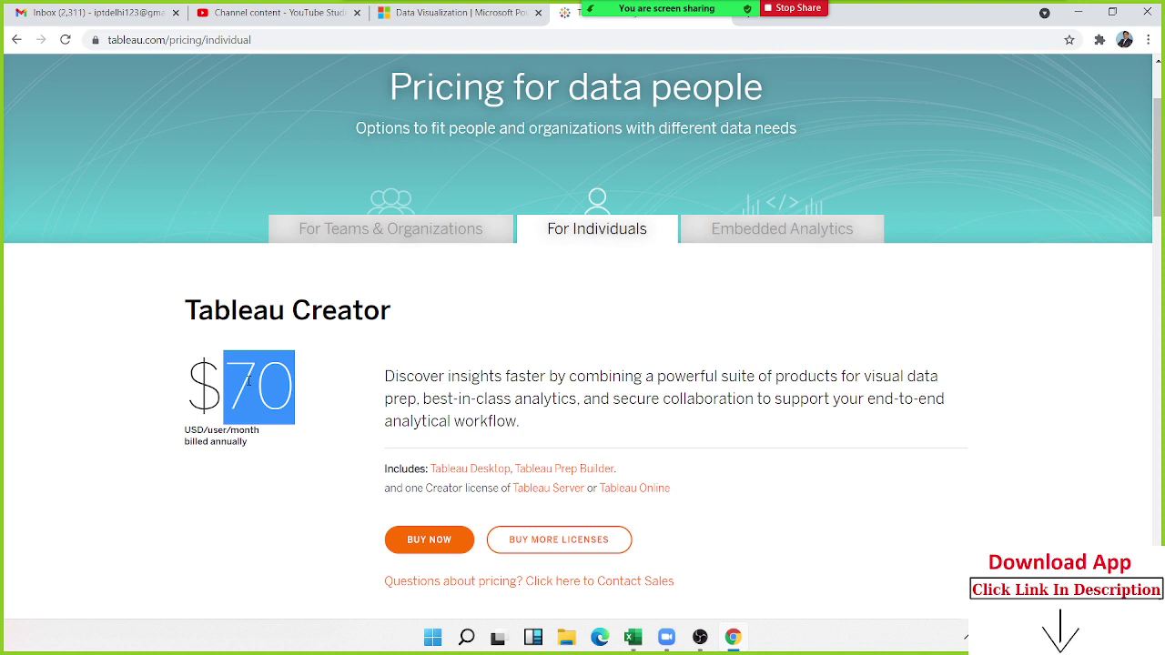
{"action": "double_click", "coordinate": [246, 430]}
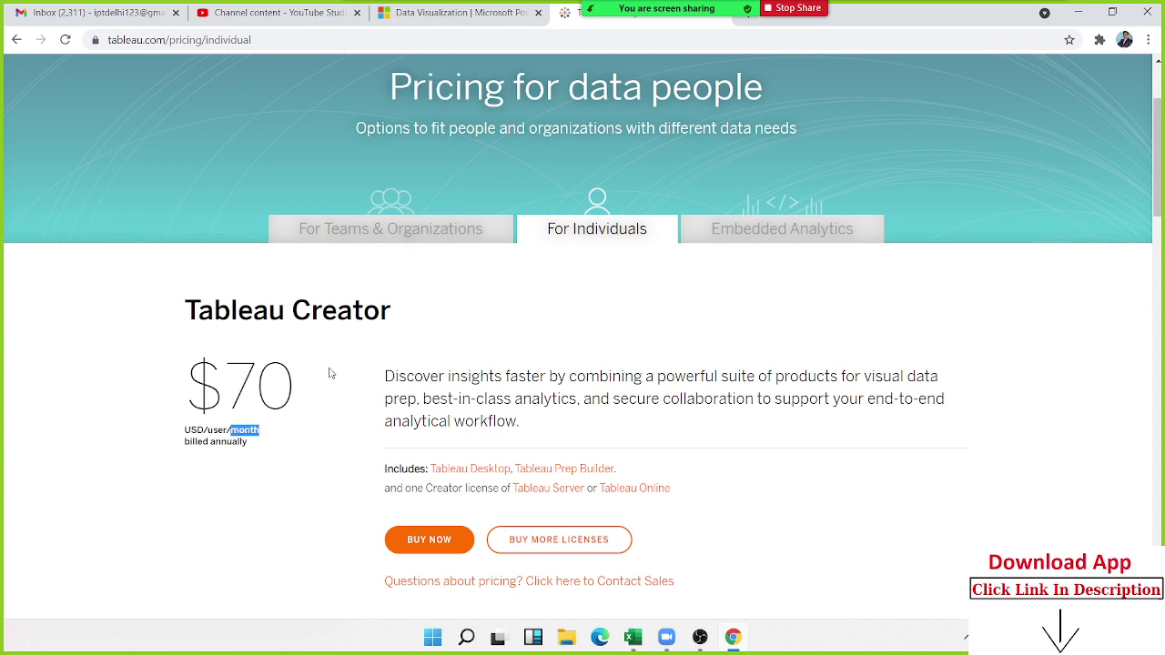
On Power BI's pricing page, highlight Pro's $9.99 price and its Microsoft 365 E5 inclusion.
{"action": "left_click", "coordinate": [420, 14]}
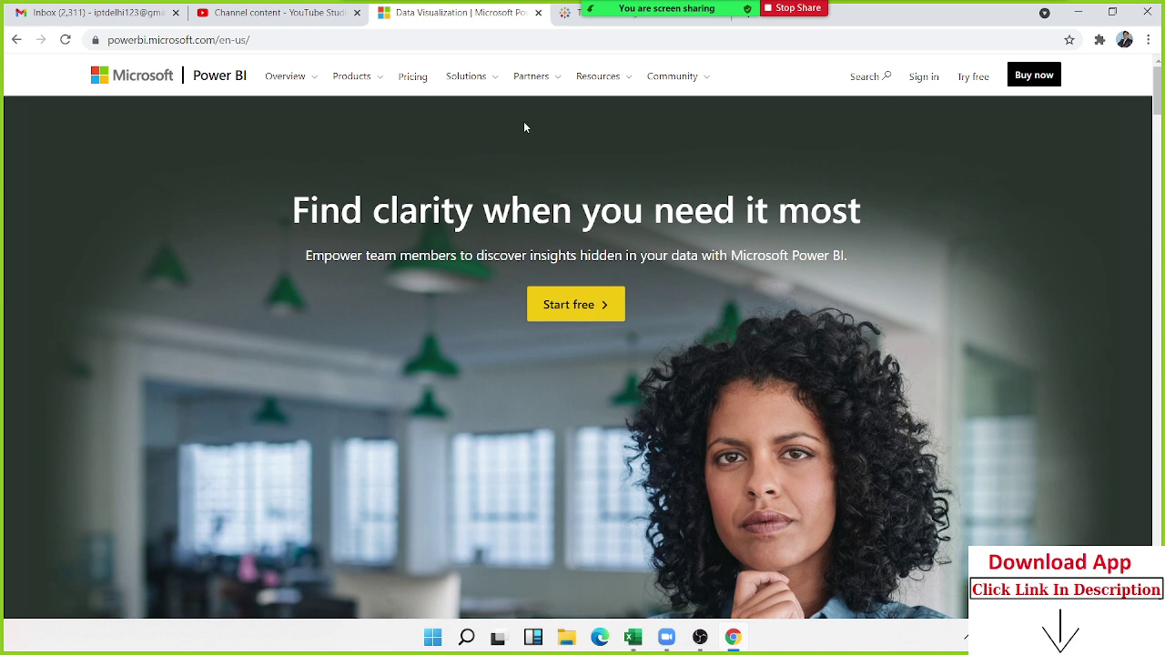
{"action": "left_click", "coordinate": [414, 92]}
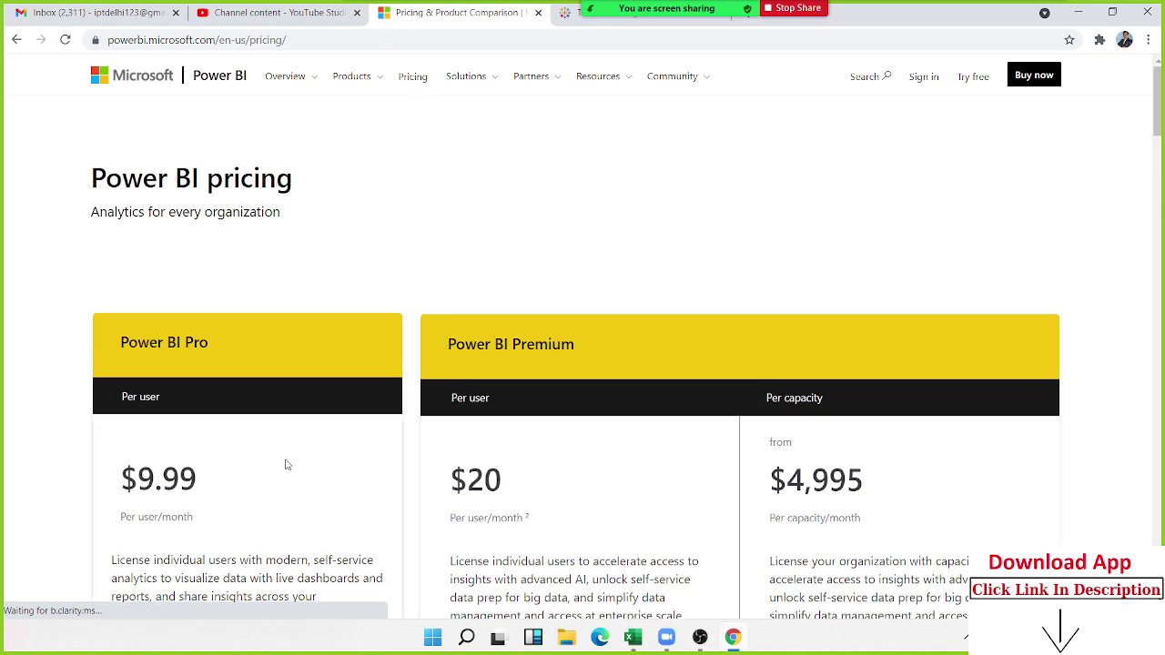
{"action": "scroll", "coordinate": [157, 480], "scroll_direction": "down", "scroll_amount": 1}
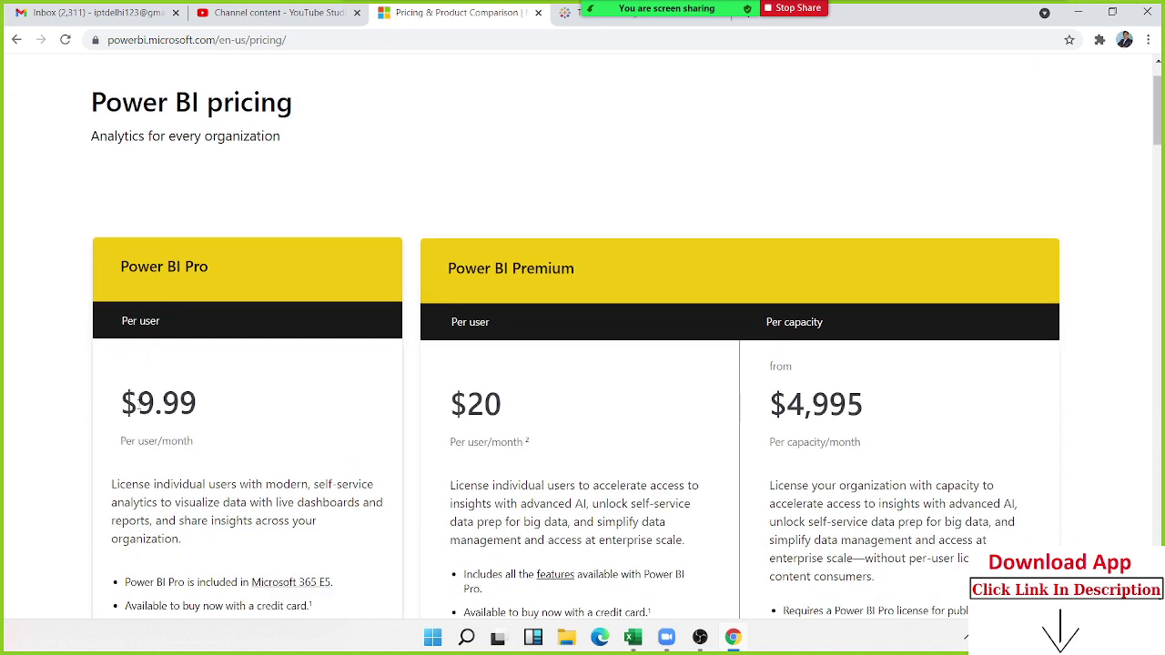
{"action": "double_click", "coordinate": [141, 402]}
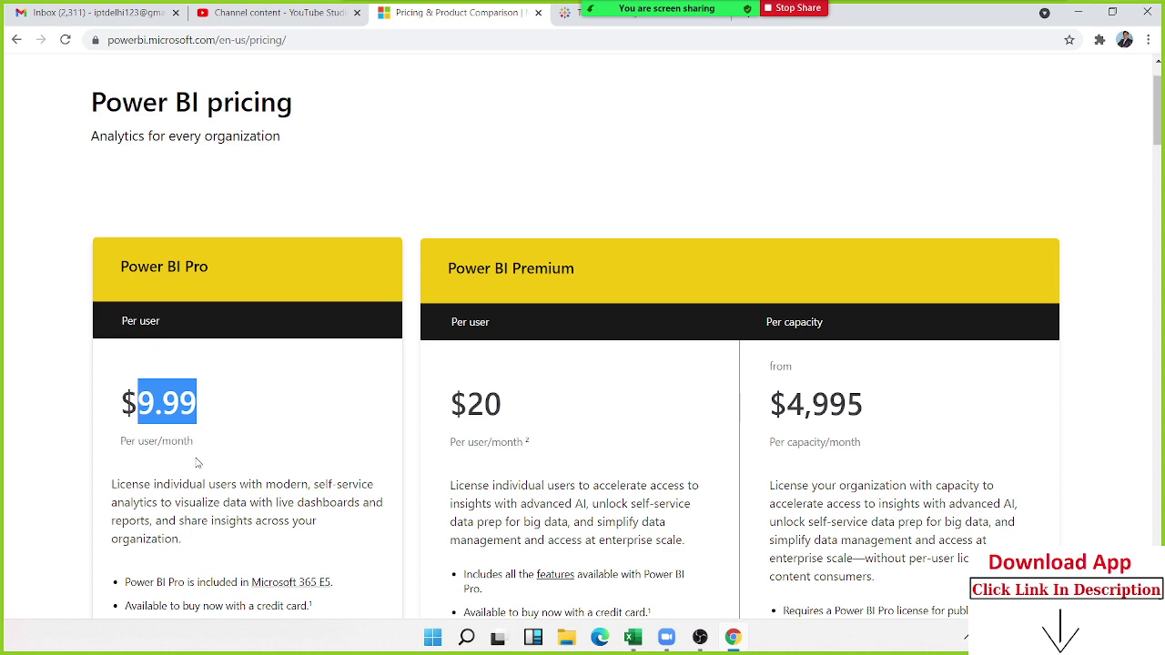
{"action": "scroll", "coordinate": [198, 464], "scroll_direction": "down", "scroll_amount": 2}
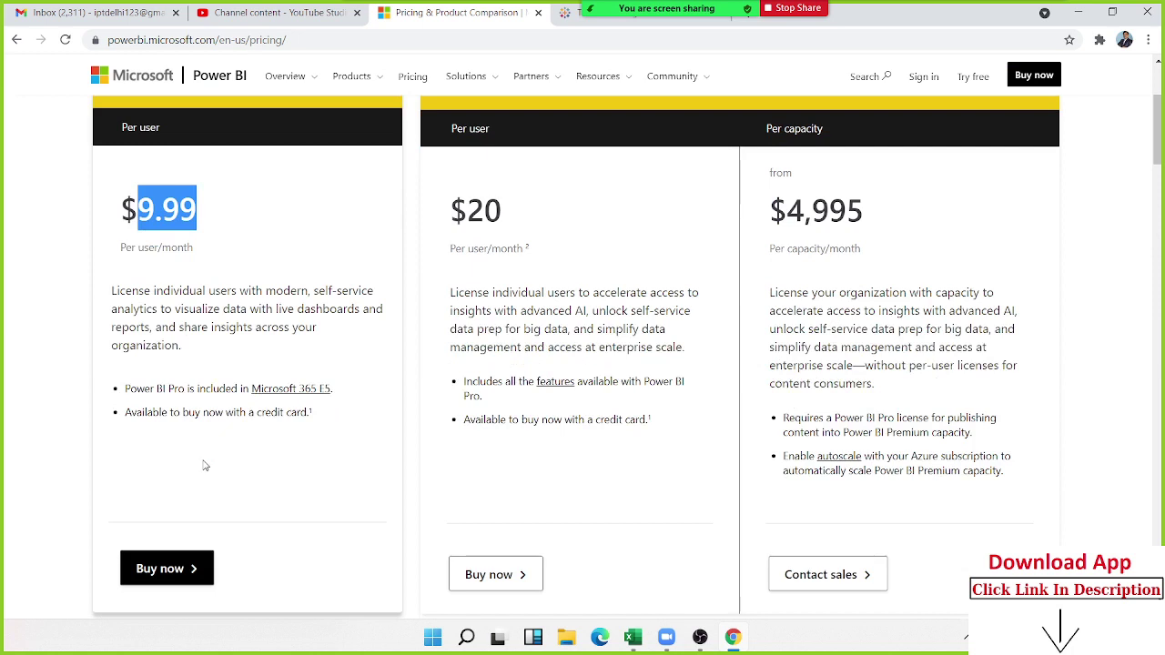
{"action": "left_click_drag", "start_coordinate": [335, 400], "coordinate": [269, 389]}
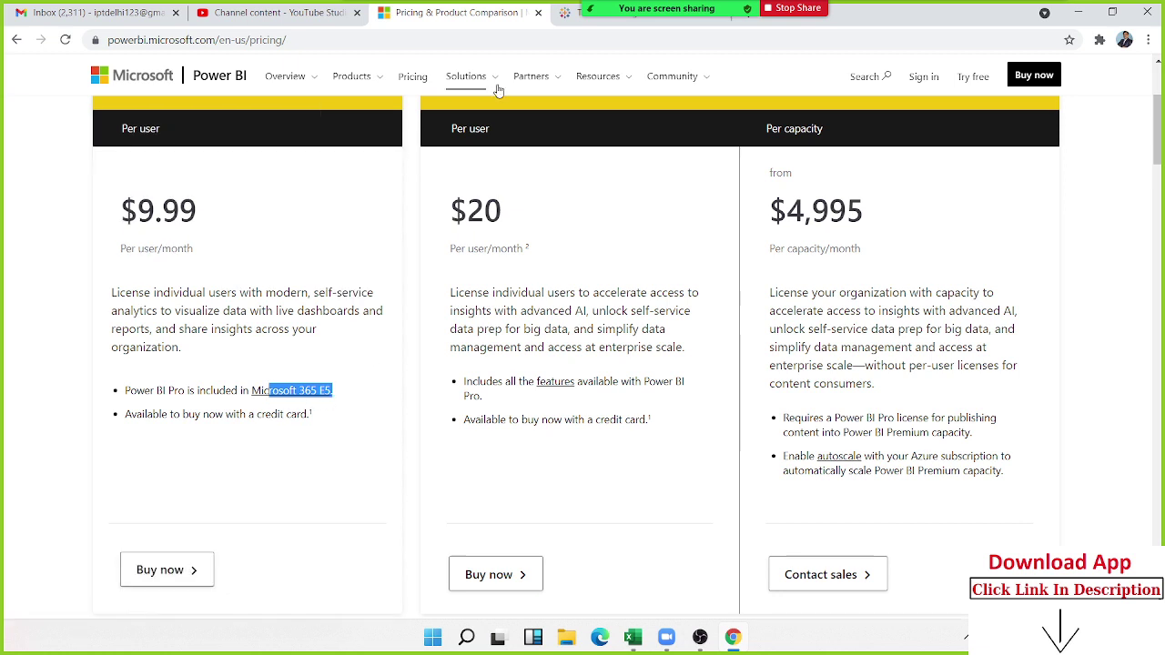
Glance back at Tableau pricing, then close the Tableau tab.
{"action": "left_click", "coordinate": [579, 15]}
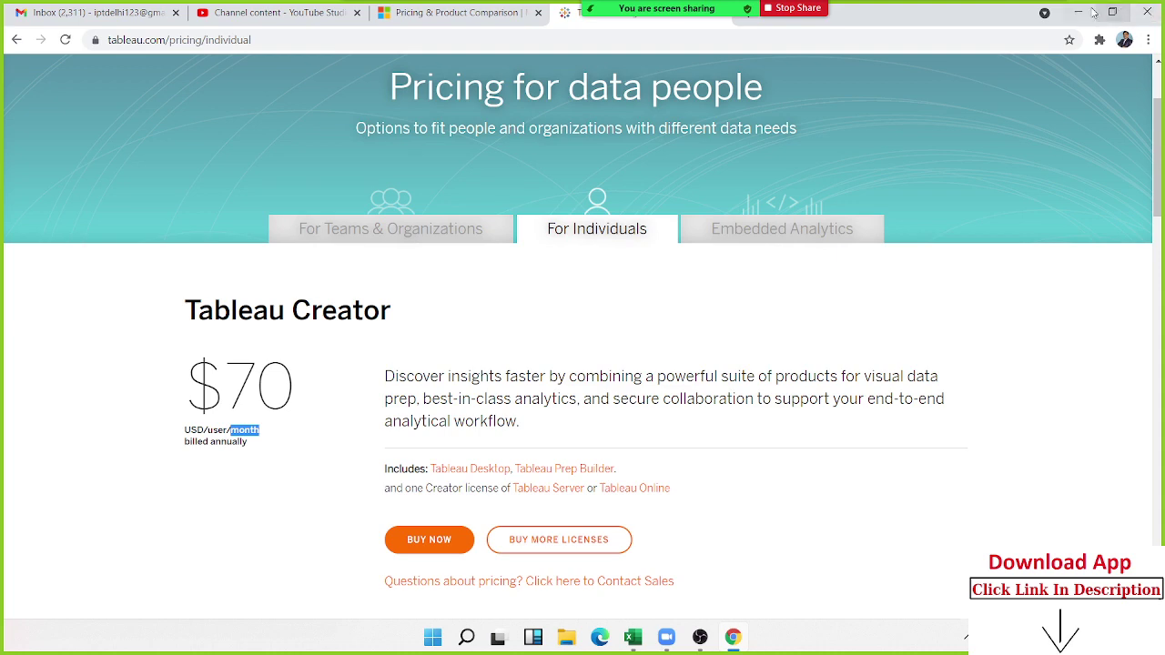
{"action": "left_click", "coordinate": [1091, 12]}
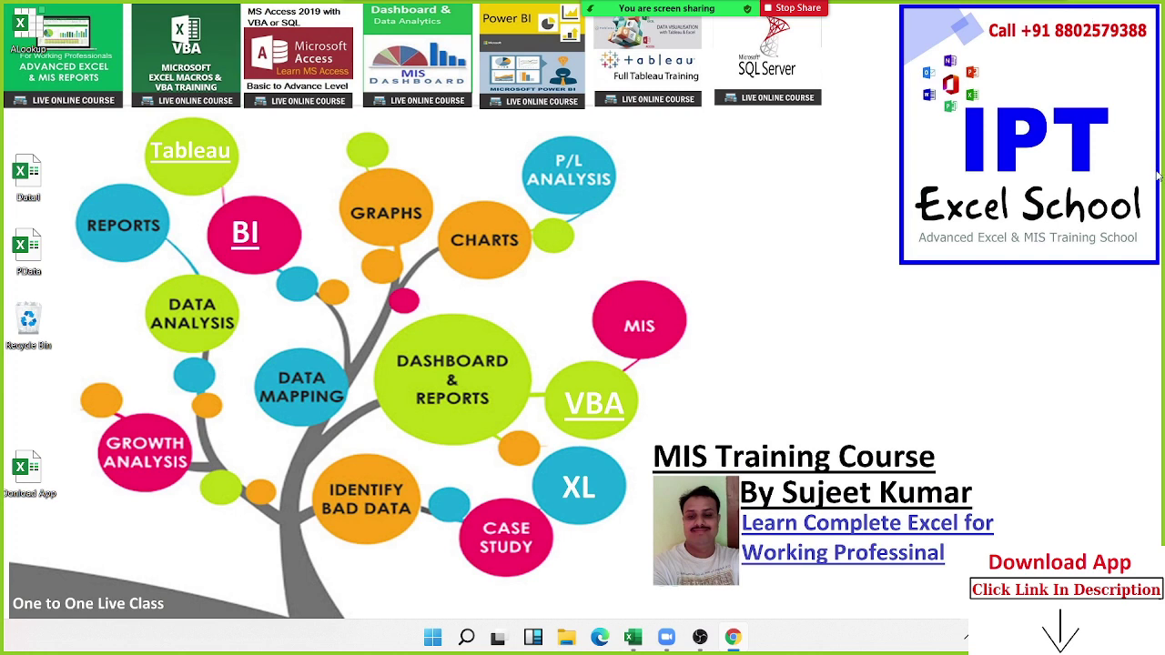
{"action": "left_click", "coordinate": [733, 637]}
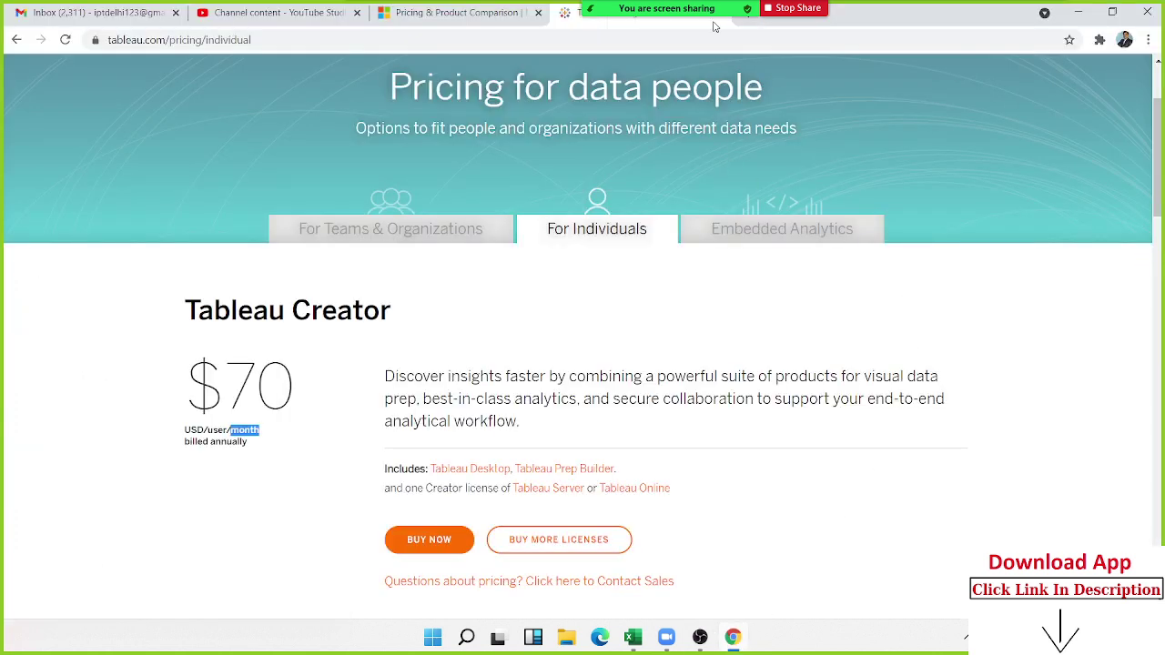
{"action": "mouse_move", "coordinate": [591, 11]}
{"action": "left_click", "coordinate": [589, 50]}
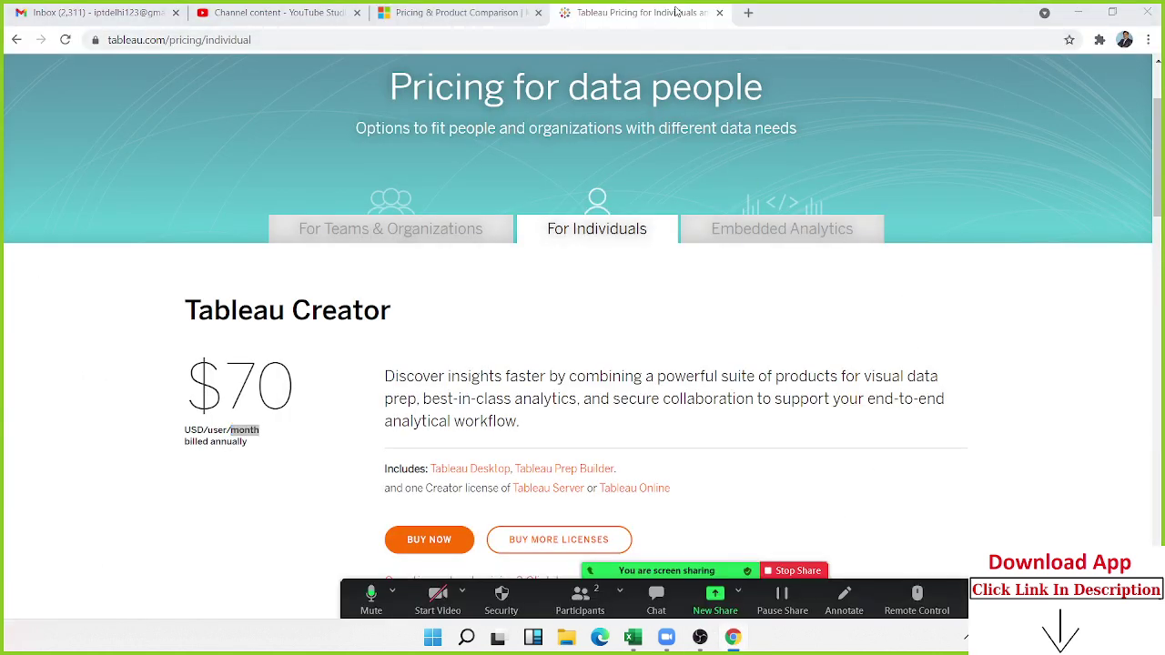
{"action": "left_click", "coordinate": [721, 12]}
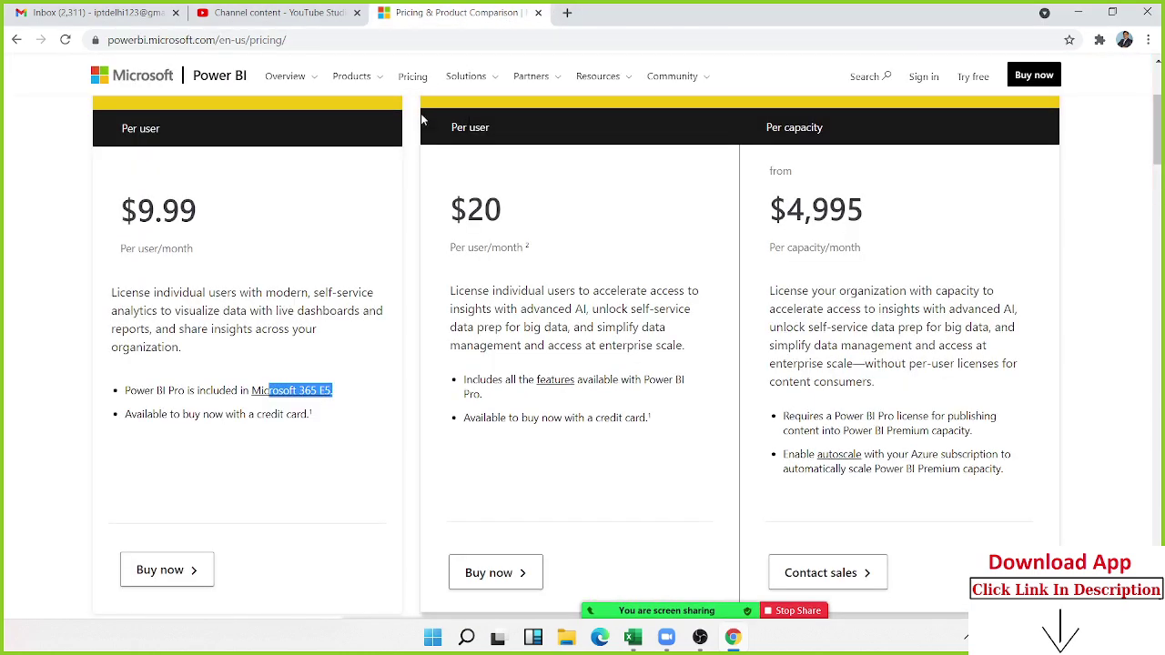
Go to the Google homepage from the address bar.
{"action": "left_click", "coordinate": [307, 41]}
{"action": "type", "text": "g"}
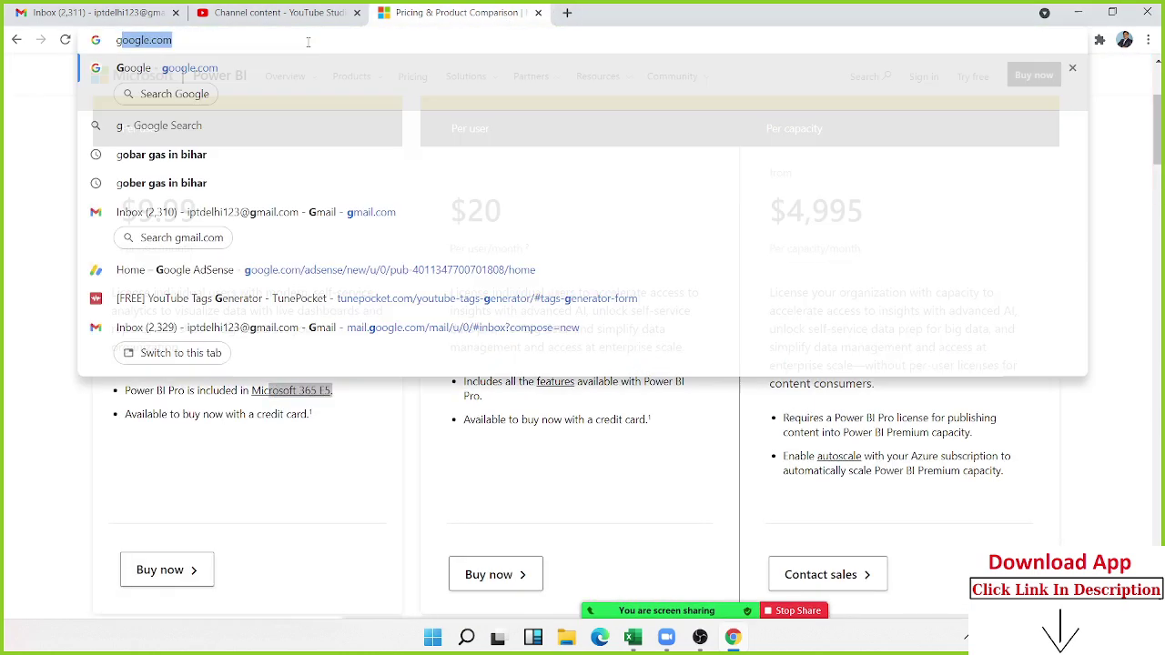
{"action": "type", "text": "oo"}
{"action": "key", "text": "Return"}
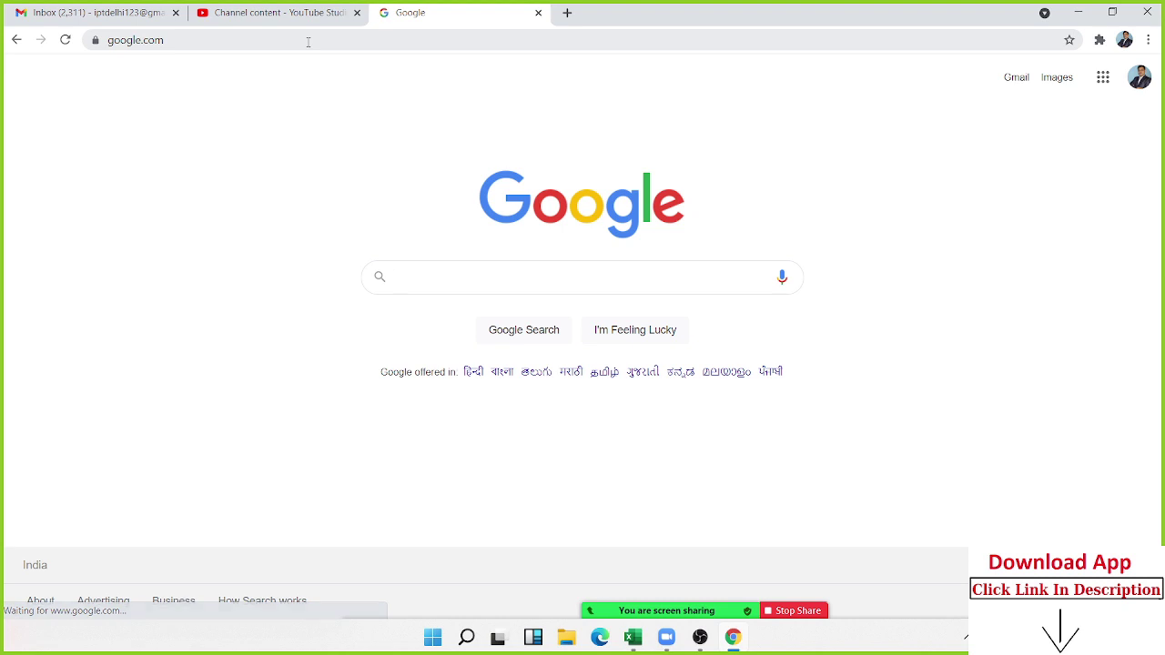
Search Google for 'power bi download' and point out the tools-and-apps download result.
{"action": "type", "text": "down"}
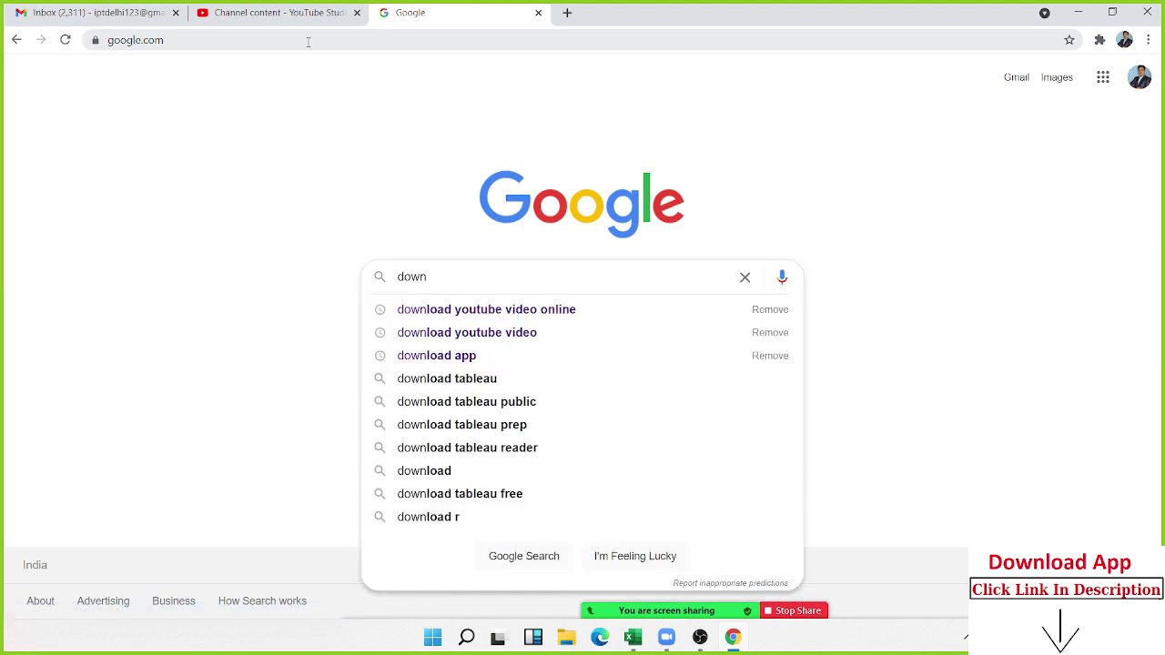
{"action": "type", "text": "lo"}
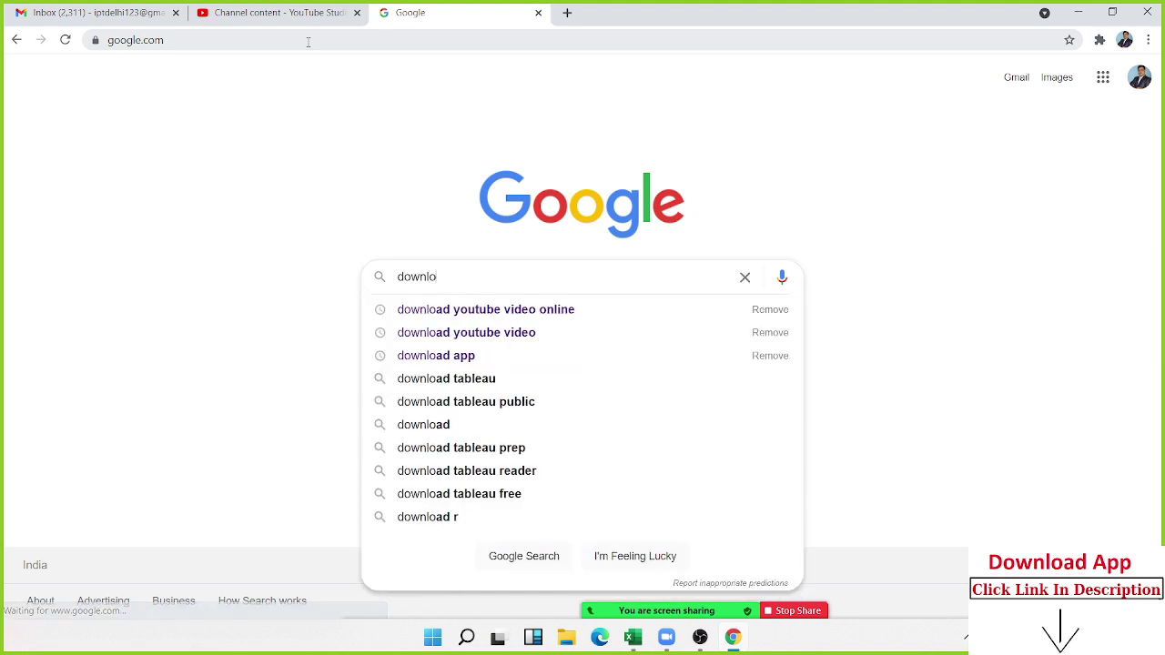
{"action": "key", "text": "BackSpace"}
{"action": "key", "text": "BackSpace"}
{"action": "key", "text": "BackSpace"}
{"action": "key", "text": "BackSpace"}
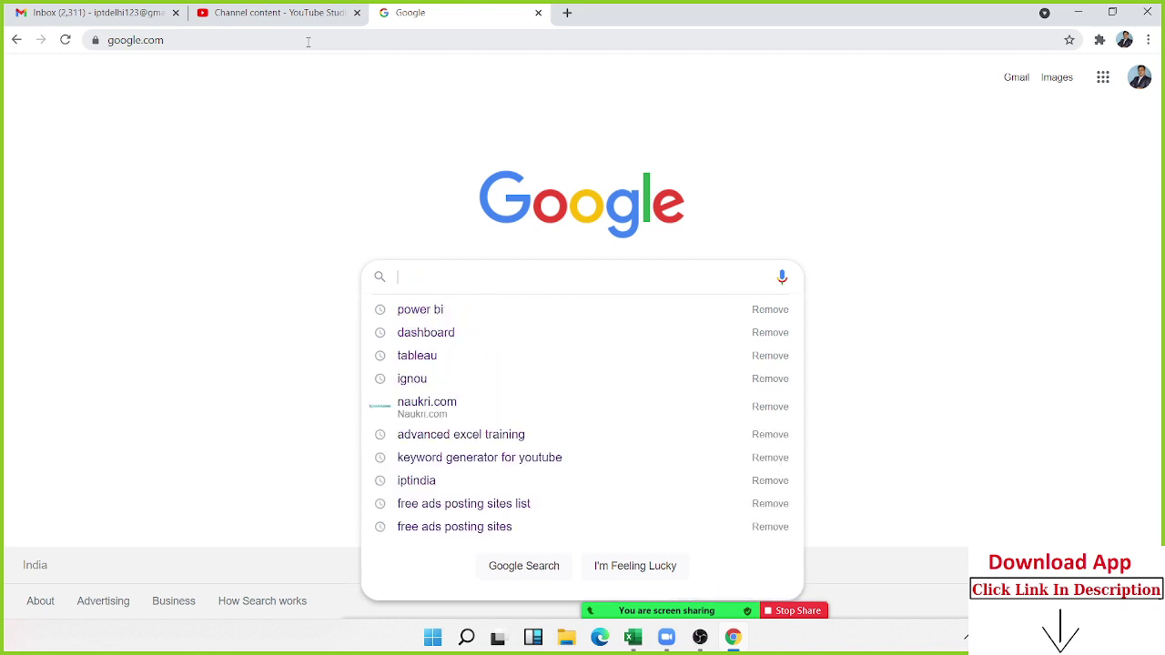
{"action": "type", "text": "power"}
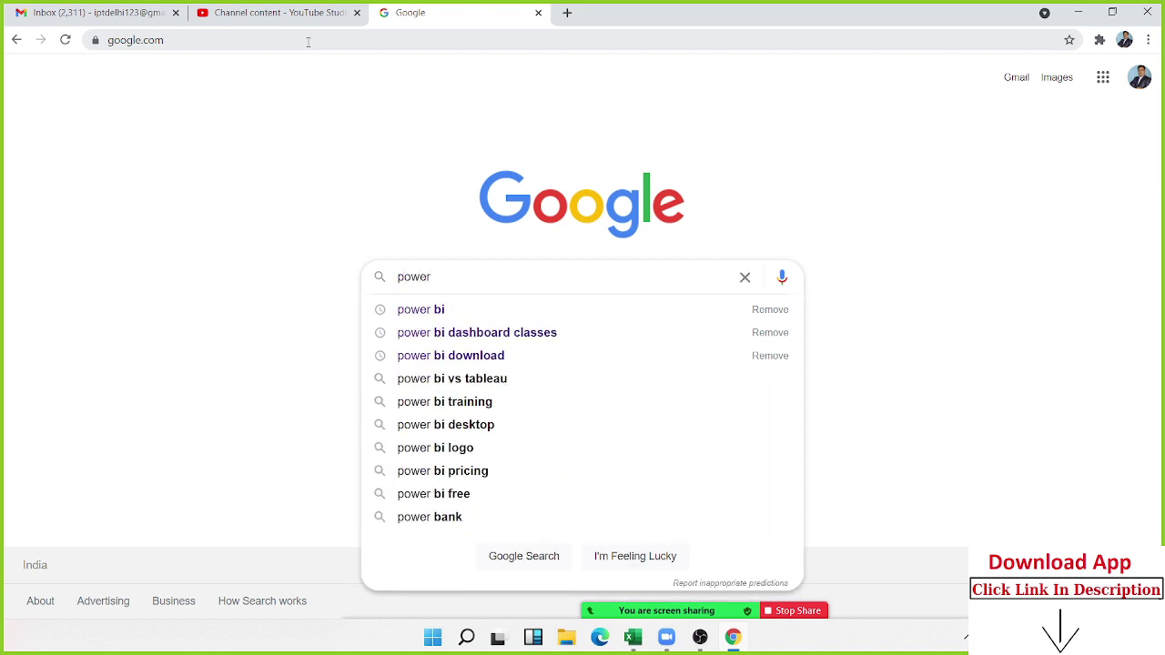
{"action": "type", "text": " bi"}
{"action": "key", "text": "Down"}
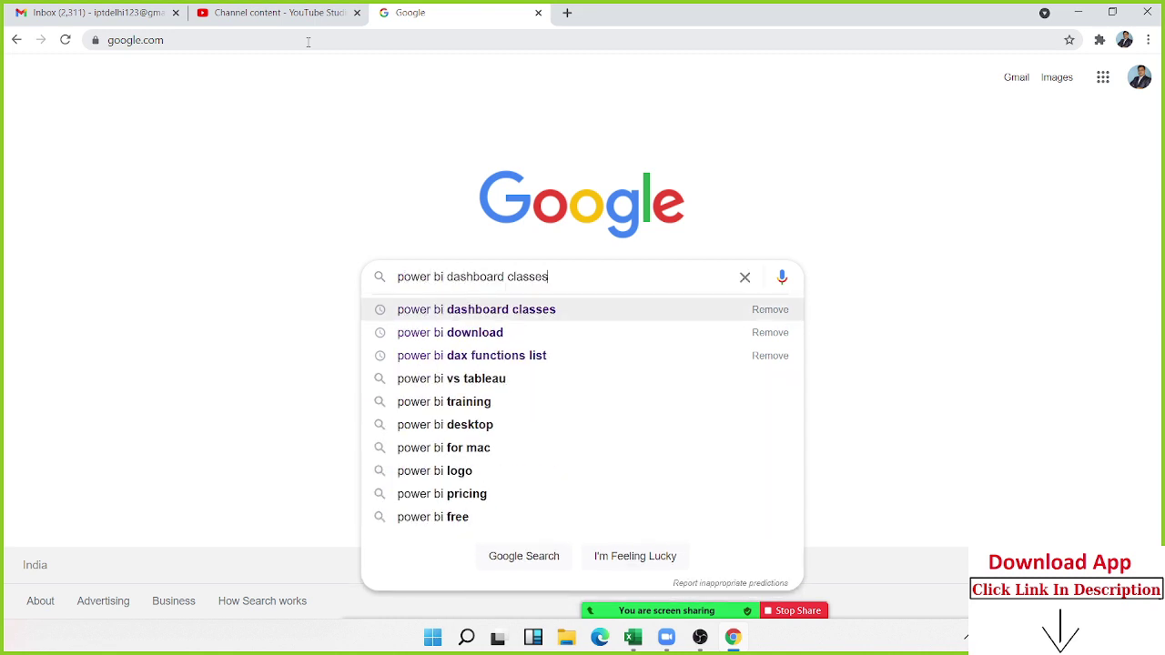
{"action": "key", "text": "Down"}
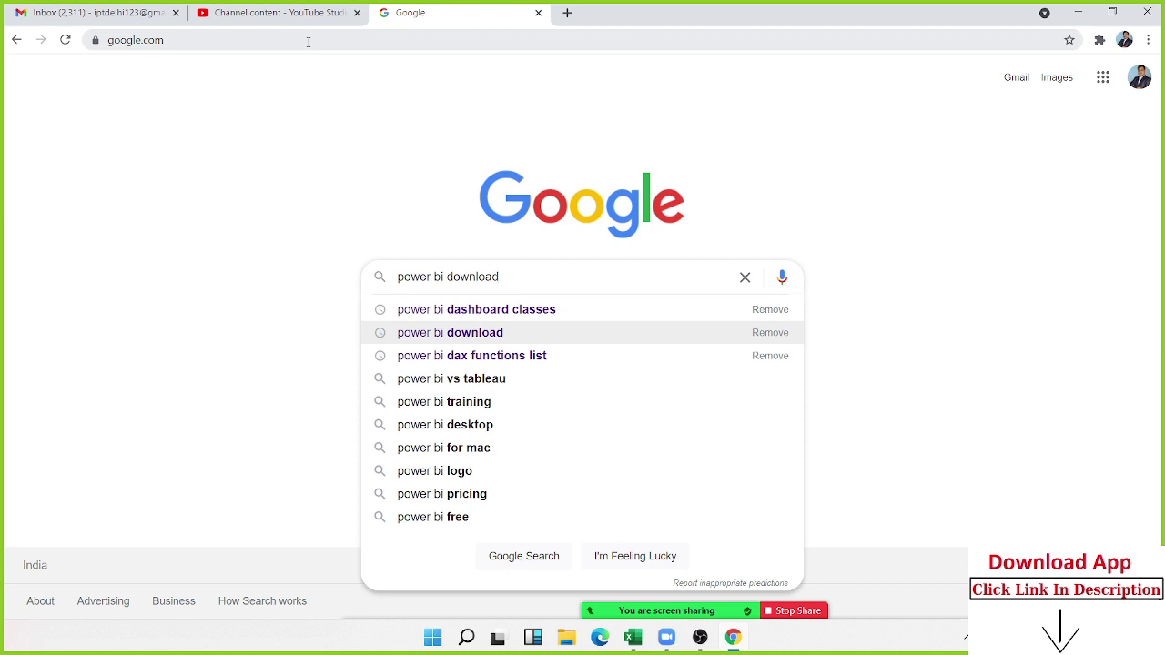
{"action": "key", "text": "Return"}
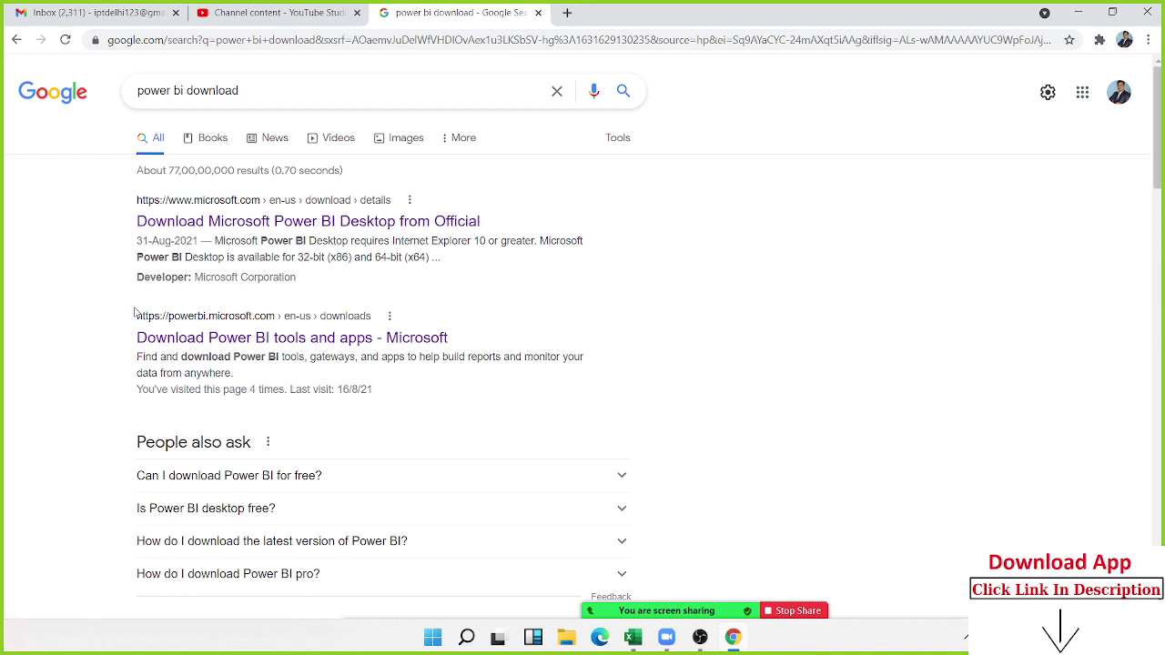
{"action": "left_click_drag", "start_coordinate": [133, 313], "coordinate": [275, 316]}
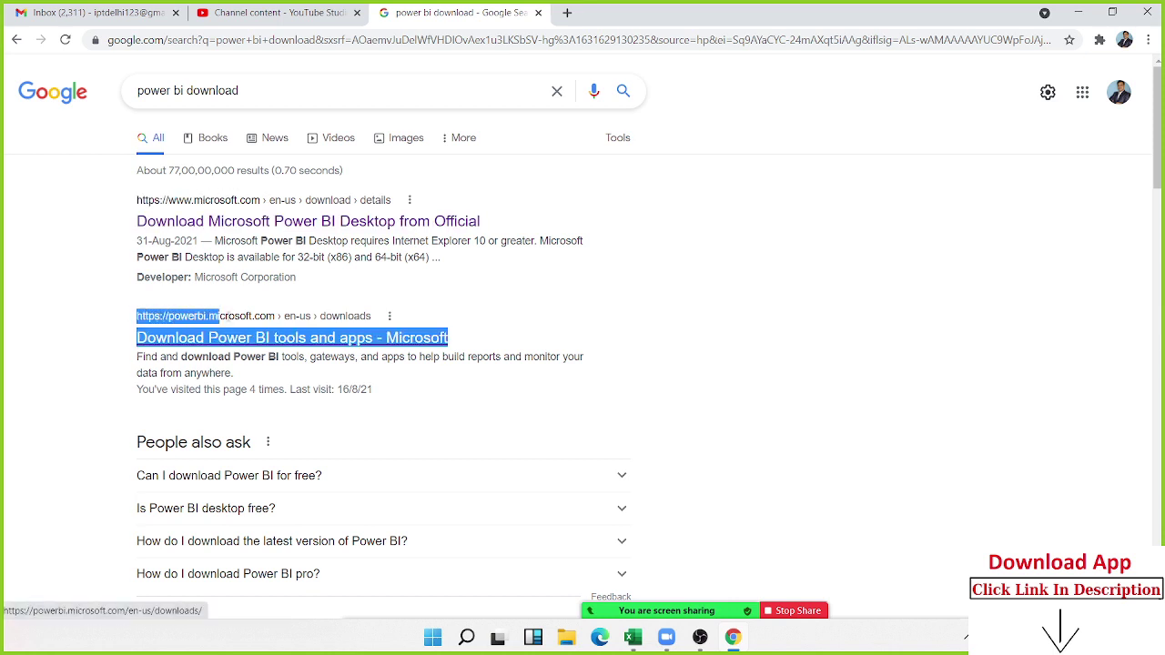
{"action": "left_click", "coordinate": [104, 337]}
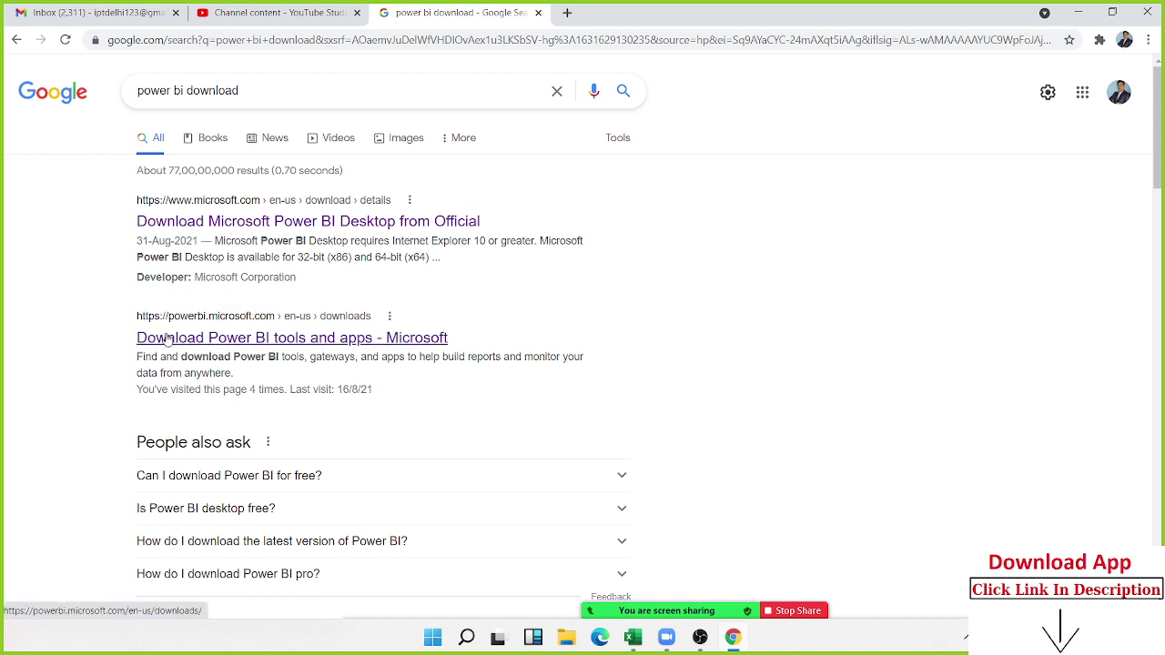
Open the 'Download Power BI tools and apps' page and scroll through it.
{"action": "left_click", "coordinate": [167, 338]}
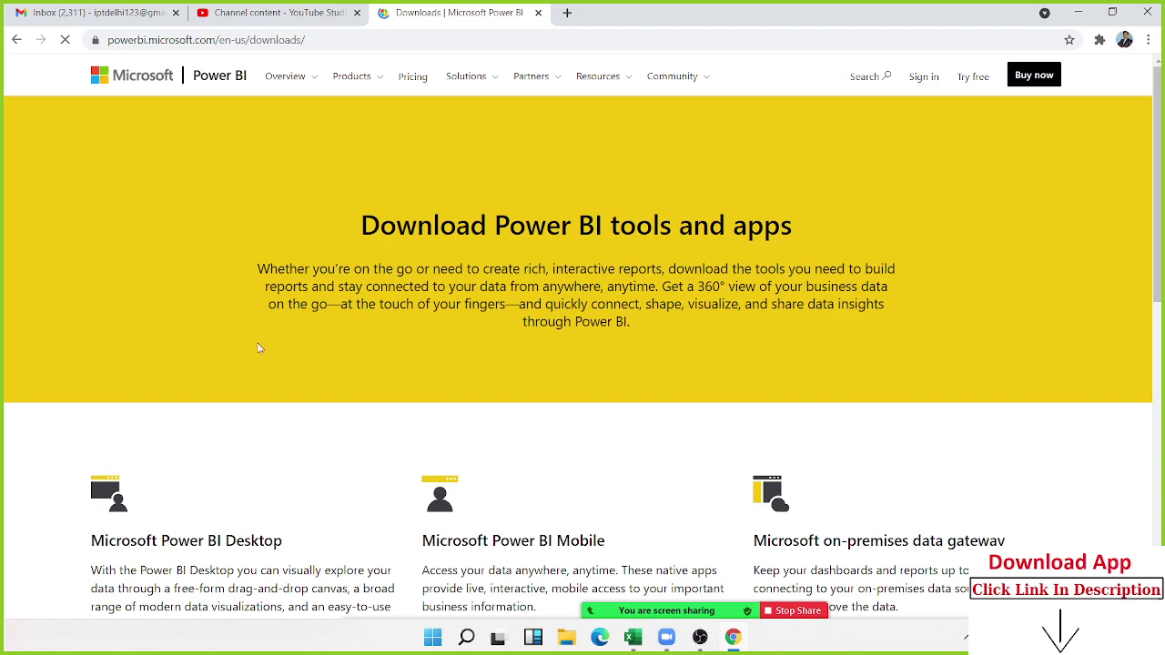
{"action": "scroll", "coordinate": [448, 328], "scroll_direction": "down", "scroll_amount": 3}
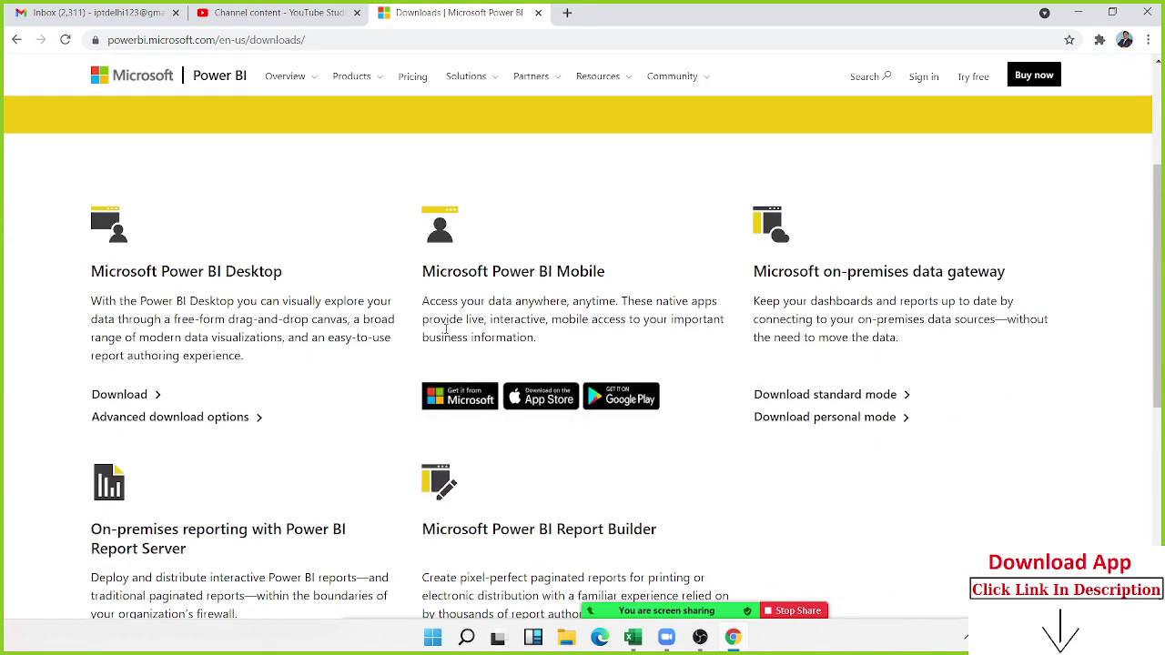
{"action": "scroll", "coordinate": [446, 332], "scroll_direction": "down", "scroll_amount": 3}
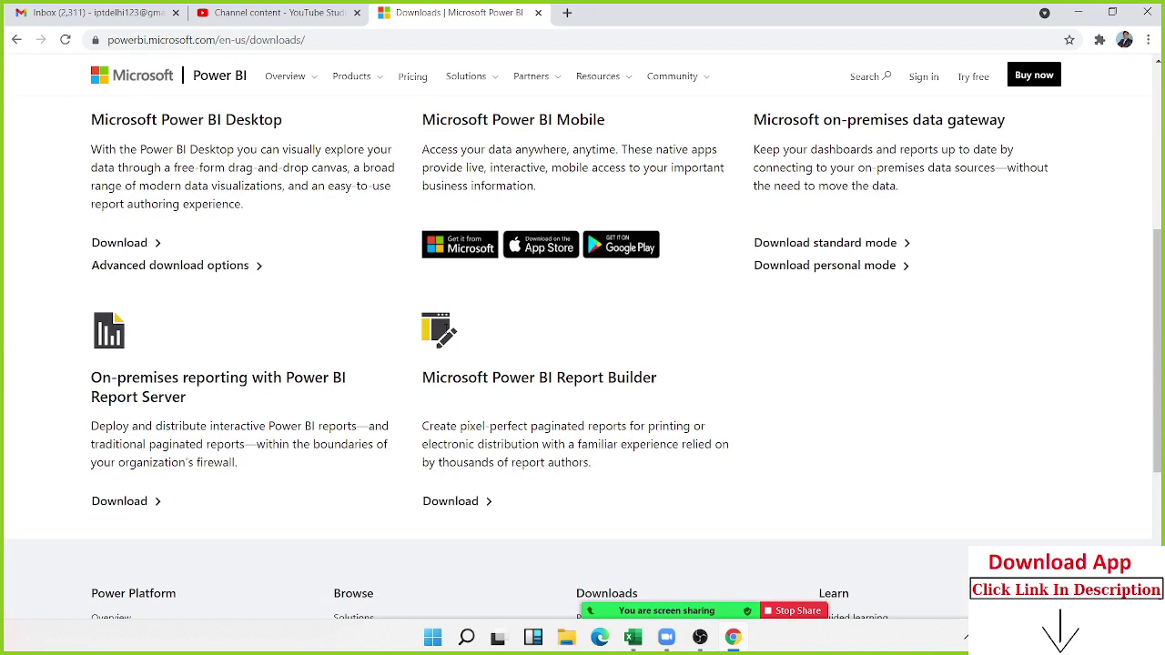
{"action": "scroll", "coordinate": [443, 346], "scroll_direction": "up", "scroll_amount": 3}
{"action": "scroll", "coordinate": [441, 354], "scroll_direction": "up", "scroll_amount": 1}
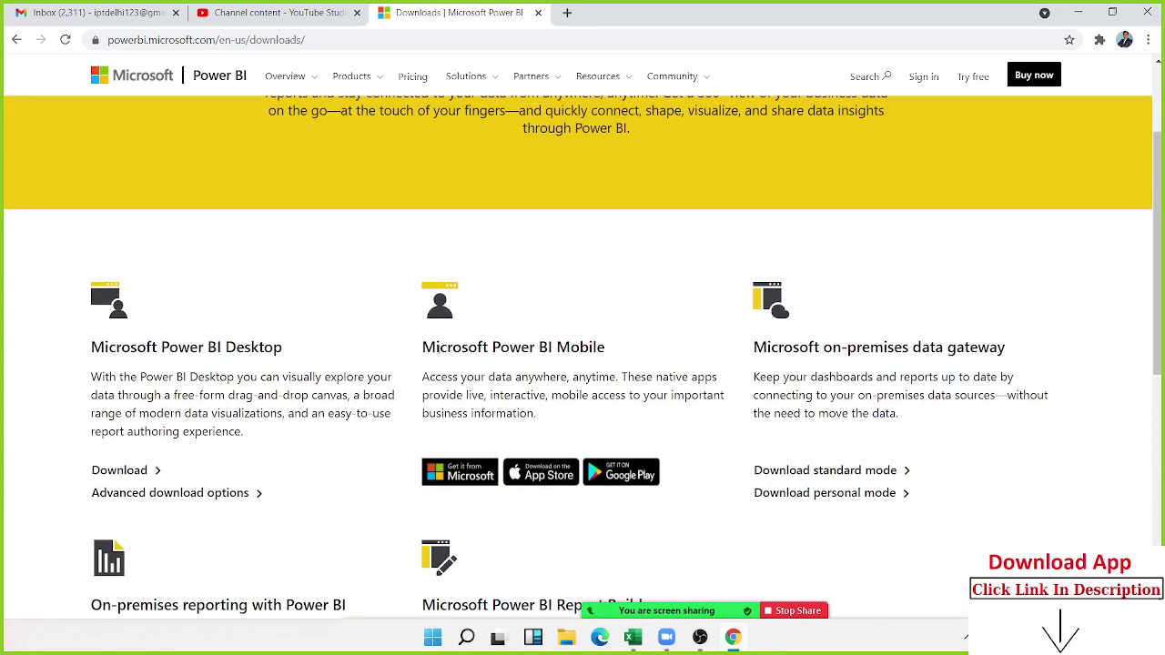
Highlight the Power BI Desktop, Mobile, Report Server and Report Builder headings.
{"action": "double_click", "coordinate": [182, 350]}
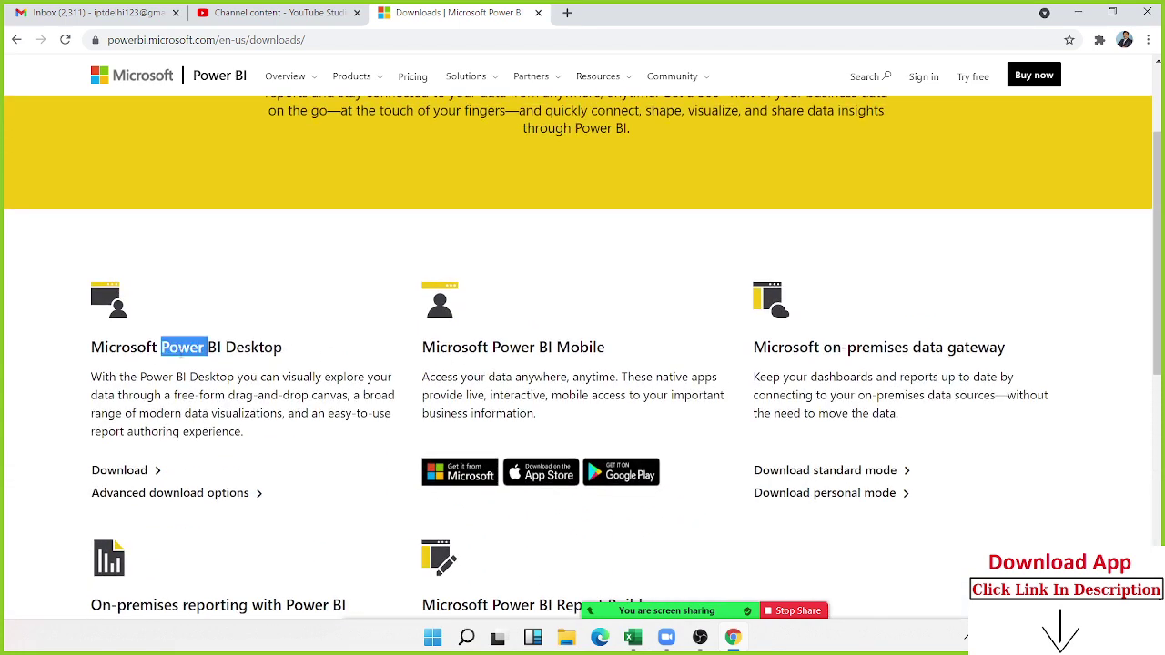
{"action": "double_click", "coordinate": [515, 348]}
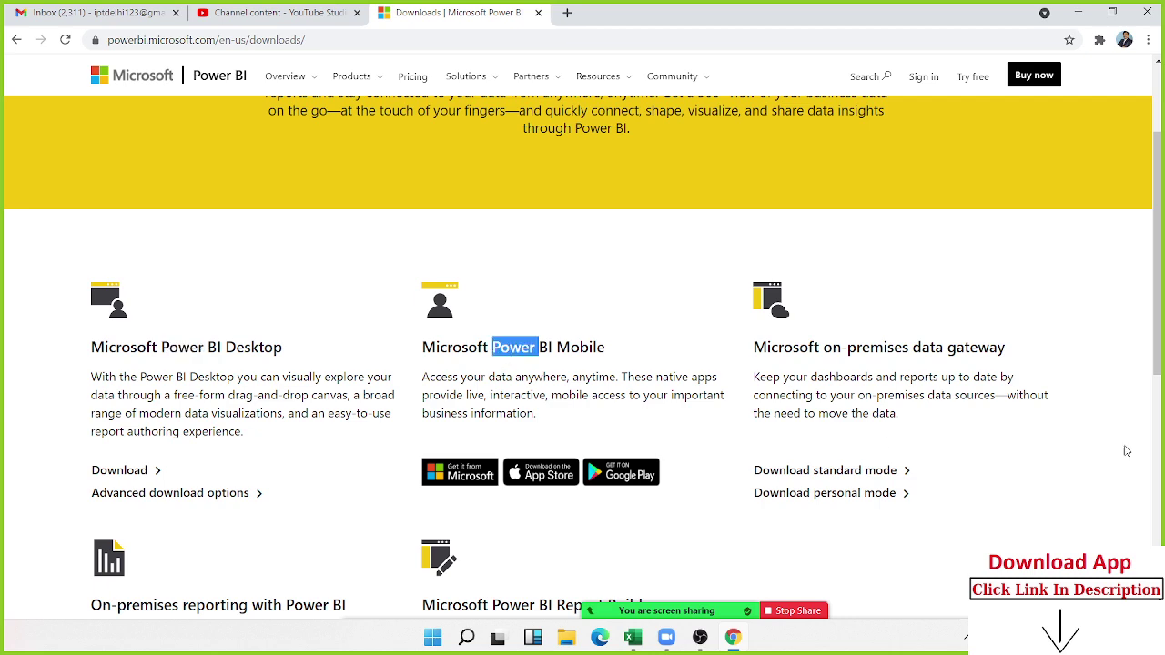
{"action": "left_click", "coordinate": [975, 353]}
{"action": "scroll", "coordinate": [331, 428], "scroll_direction": "down", "scroll_amount": 3}
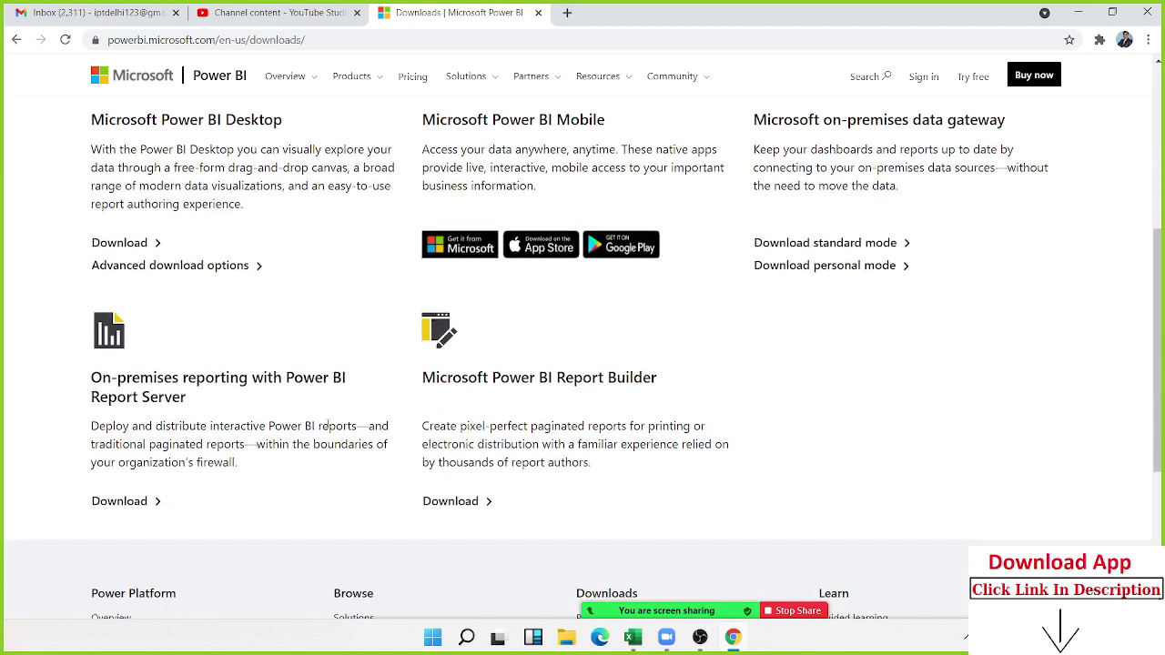
{"action": "double_click", "coordinate": [309, 377]}
{"action": "left_click", "coordinate": [510, 371]}
{"action": "triple_click", "coordinate": [510, 371]}
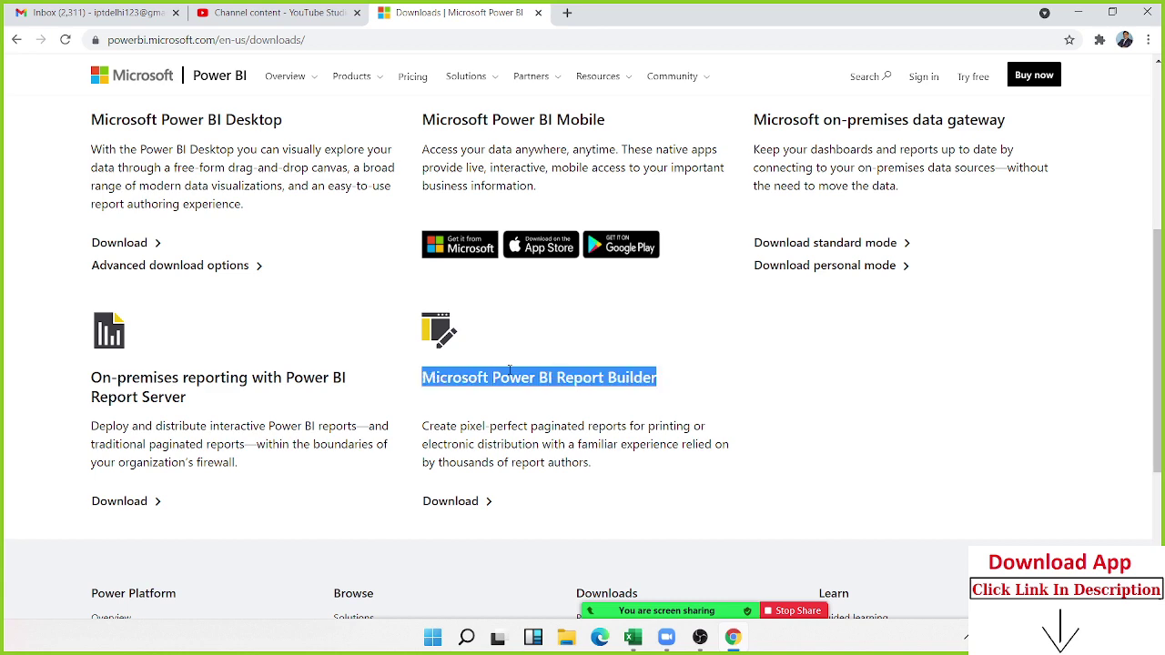
{"action": "scroll", "coordinate": [510, 371], "scroll_direction": "up", "scroll_amount": 2}
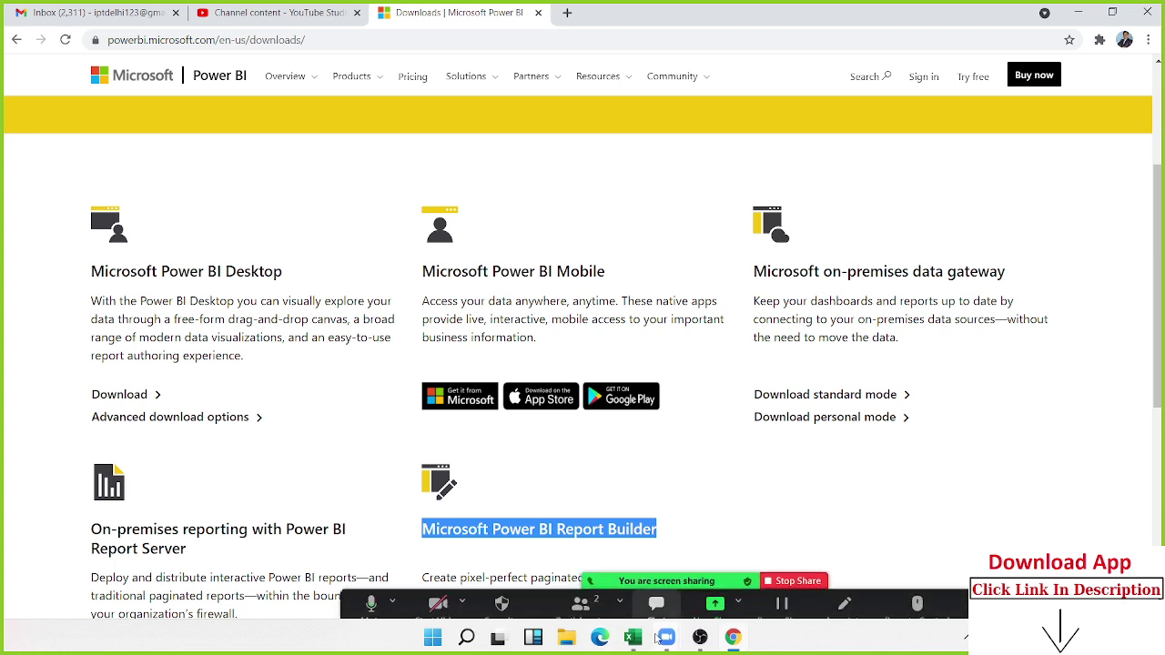
{"action": "mouse_move", "coordinate": [666, 637]}
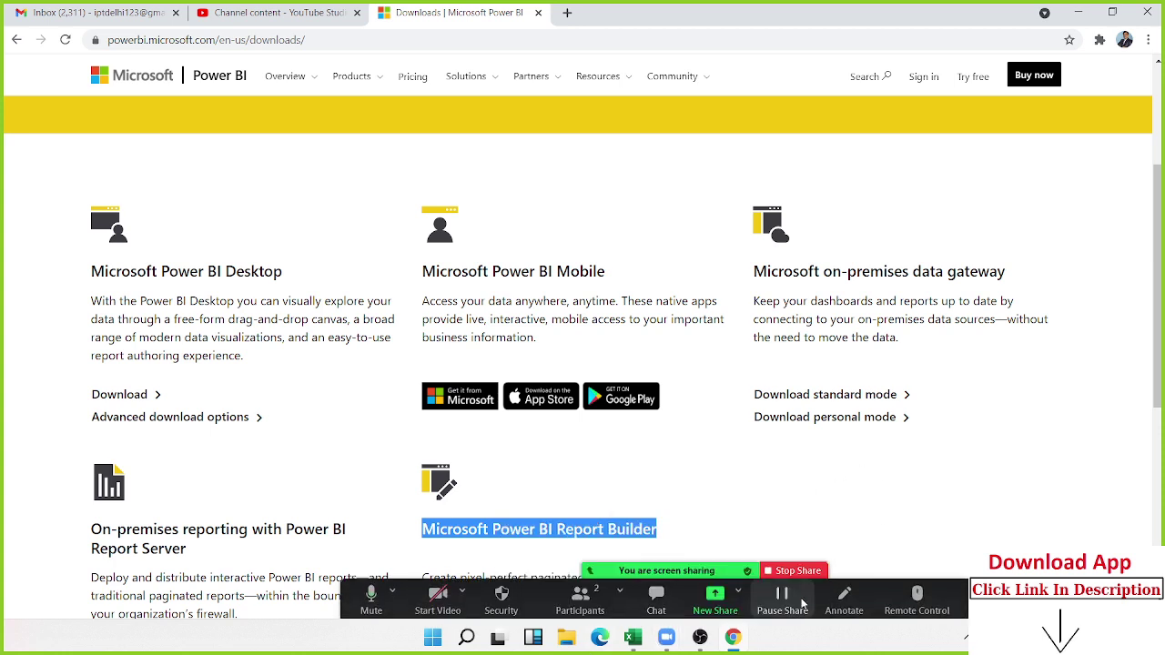
Open Power BI Desktop's Download Center page, then search Windows for Power BI Desktop.
{"action": "left_click", "coordinate": [178, 418]}
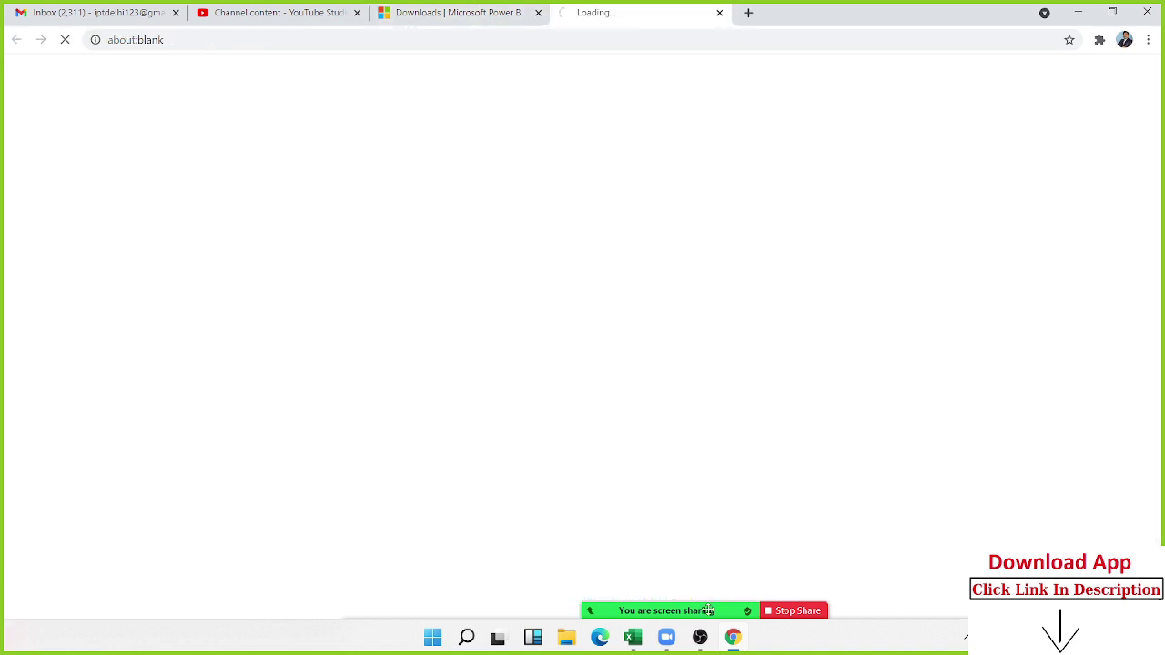
{"action": "left_click", "coordinate": [706, 643]}
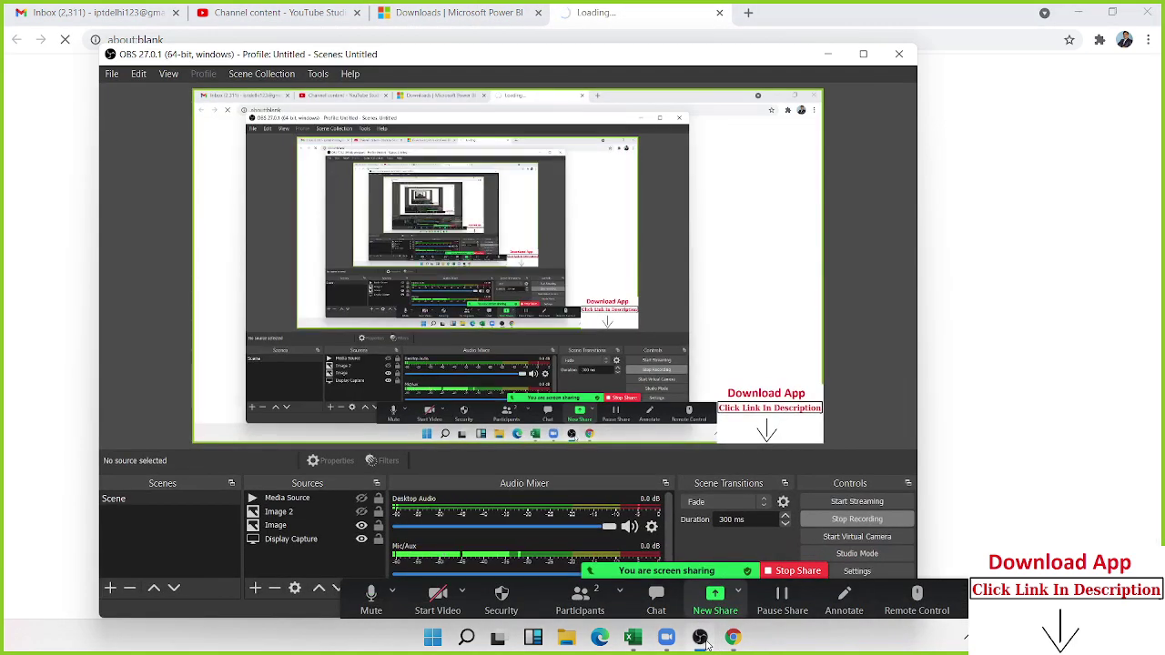
{"action": "left_click", "coordinate": [706, 643]}
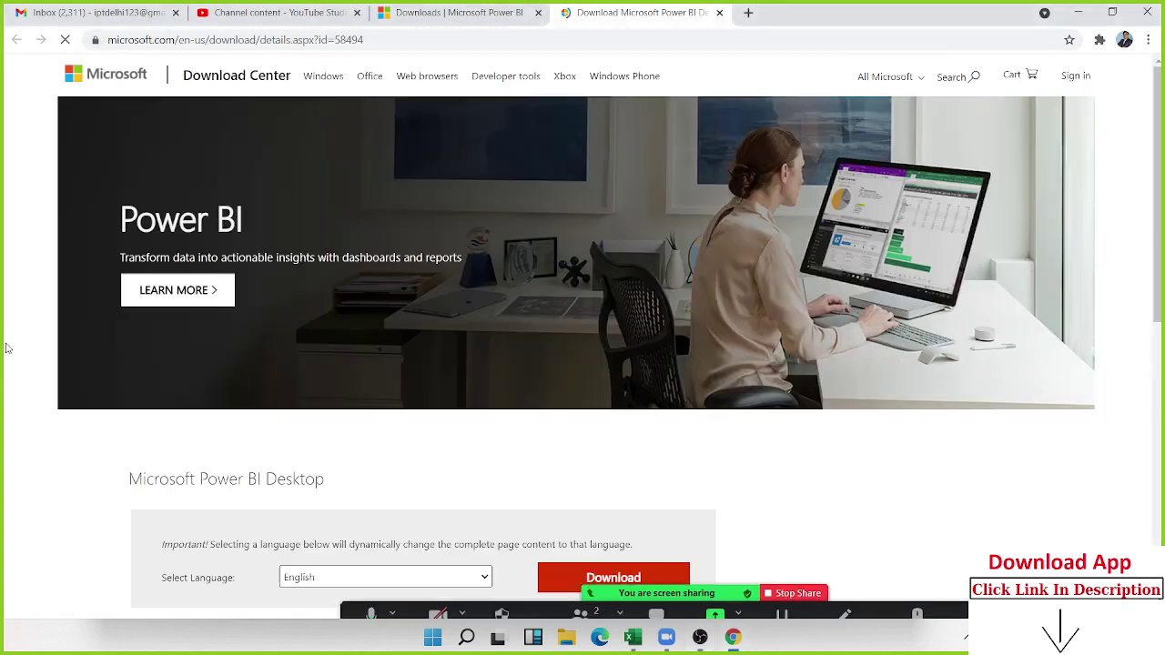
{"action": "scroll", "coordinate": [307, 451], "scroll_direction": "down", "scroll_amount": 3}
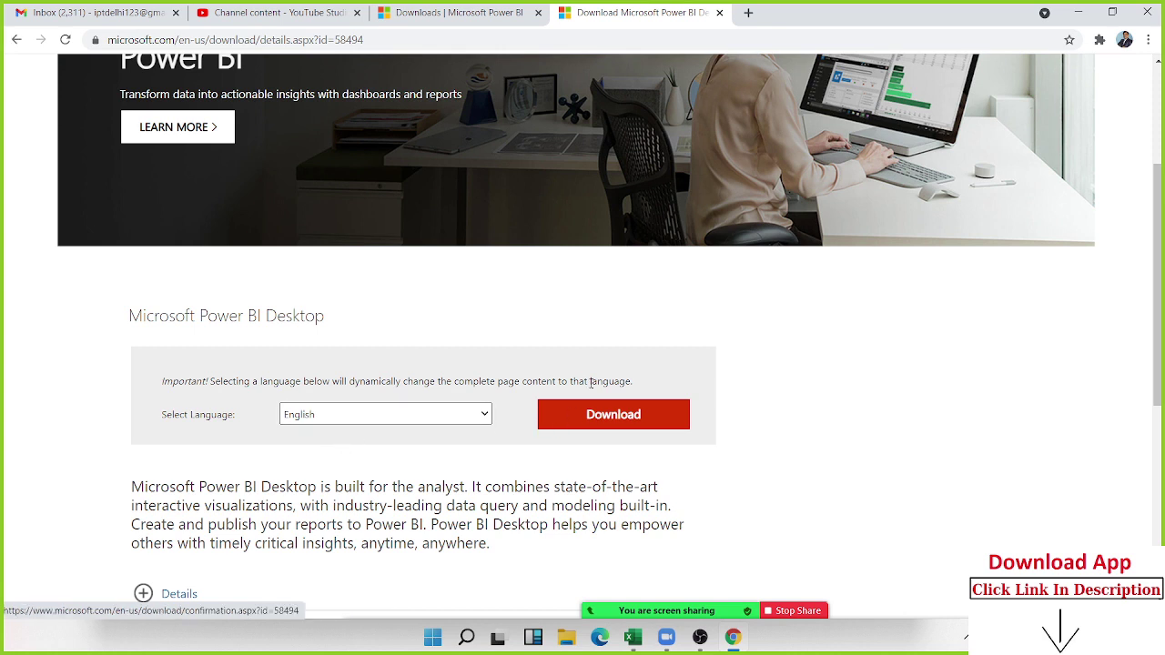
{"action": "scroll", "coordinate": [582, 290], "scroll_direction": "up", "scroll_amount": 3}
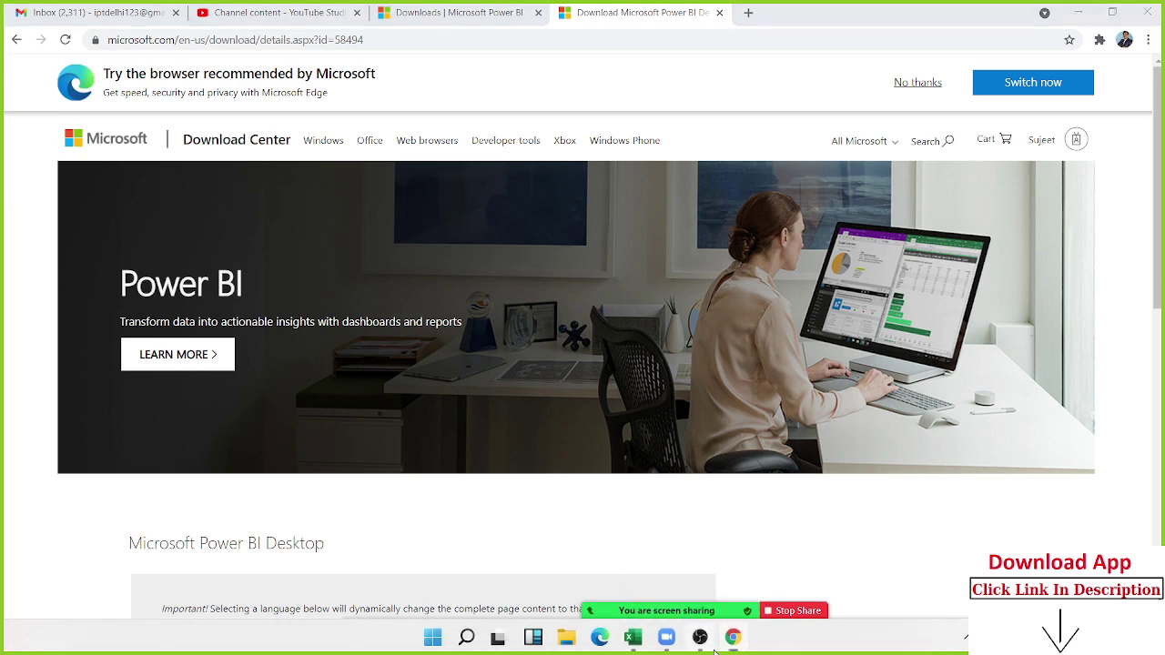
{"action": "key", "text": "super+s"}
Launch Power BI Desktop from Windows search, then return to Chrome's Download Center page.
{"action": "type", "text": "owe"}
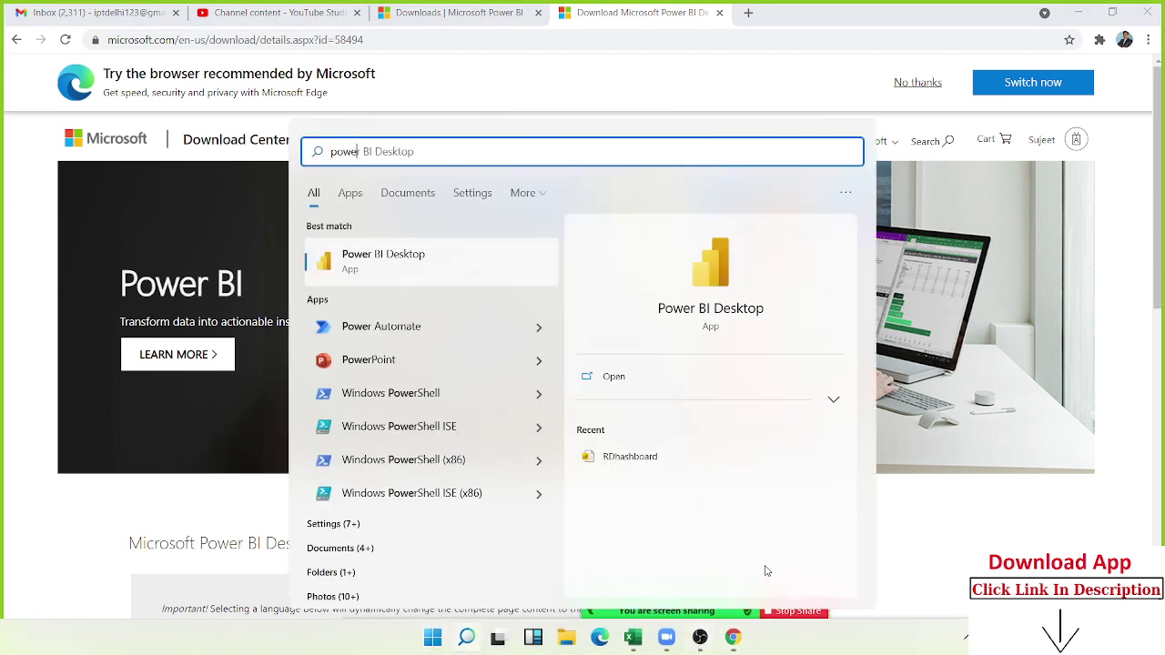
{"action": "left_click", "coordinate": [730, 311]}
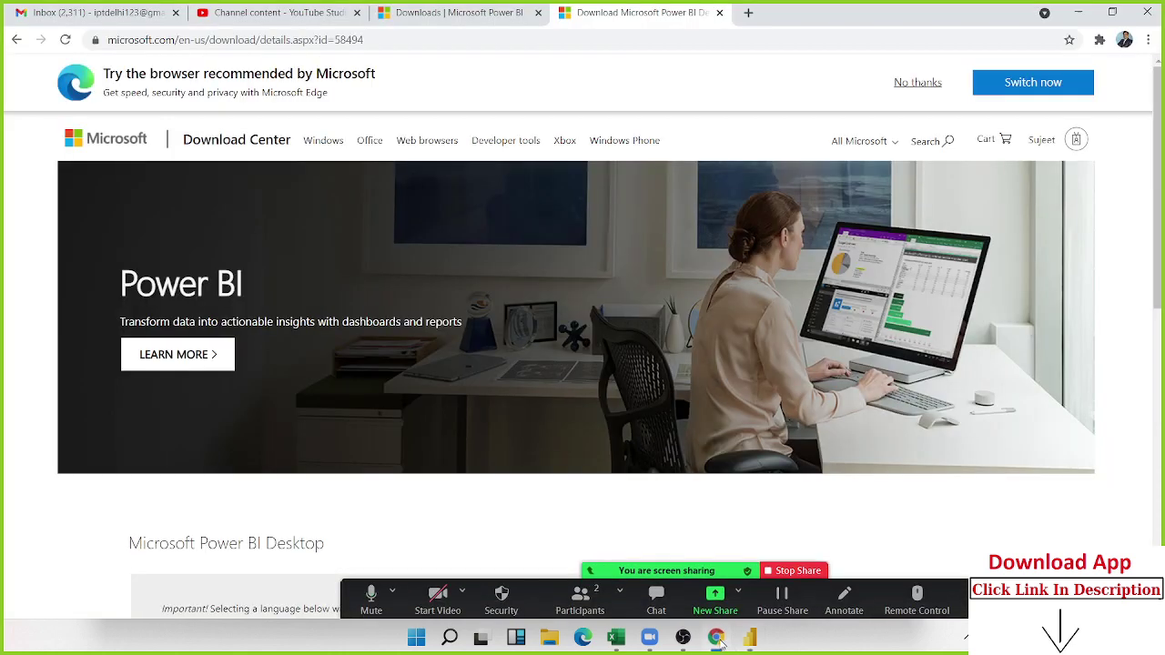
{"action": "left_click", "coordinate": [716, 637]}
{"action": "left_click", "coordinate": [530, 40]}
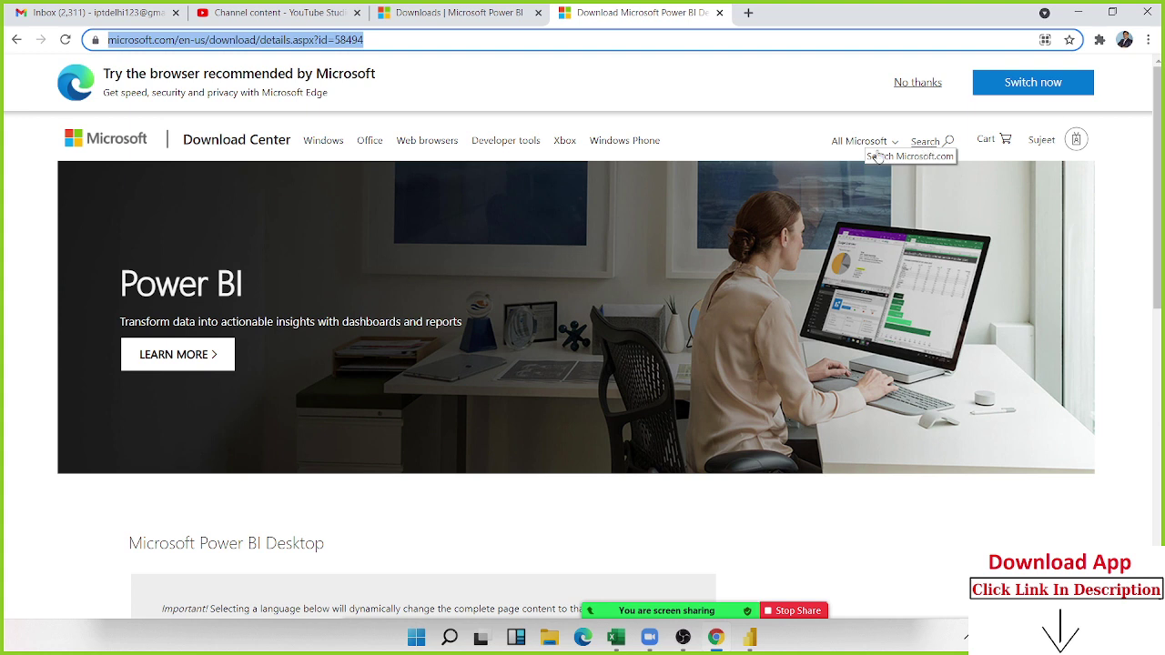
Close the Power BI Desktop download page and begin signing in to app.powerbi.com.
{"action": "left_click", "coordinate": [11, 42]}
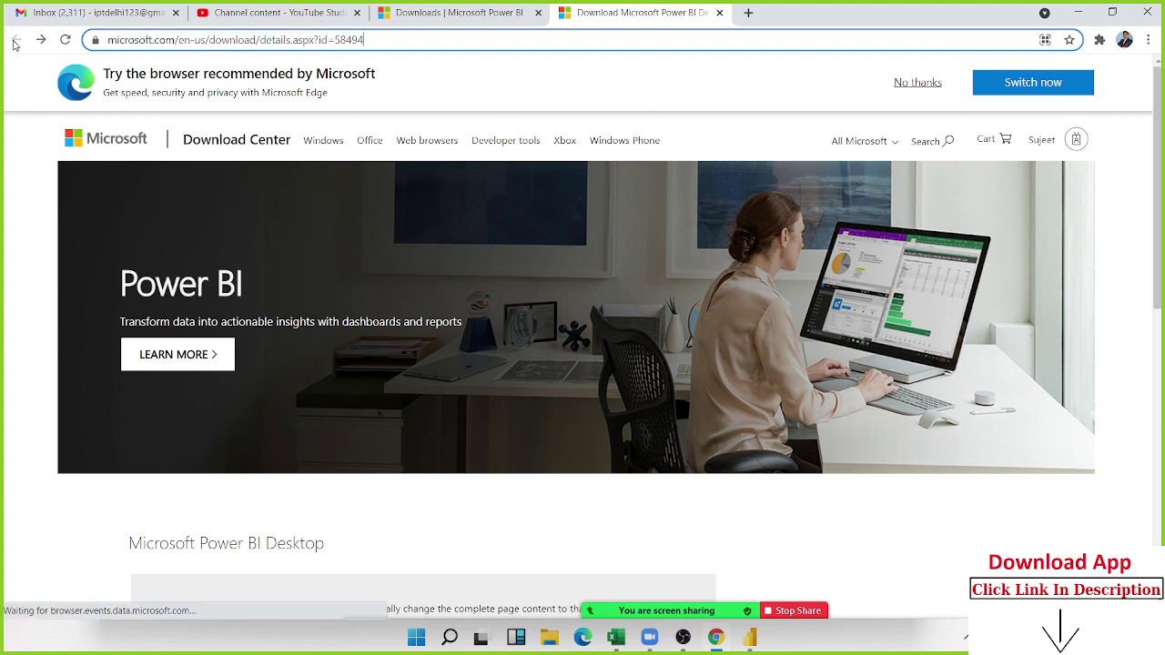
{"action": "left_click", "coordinate": [721, 13]}
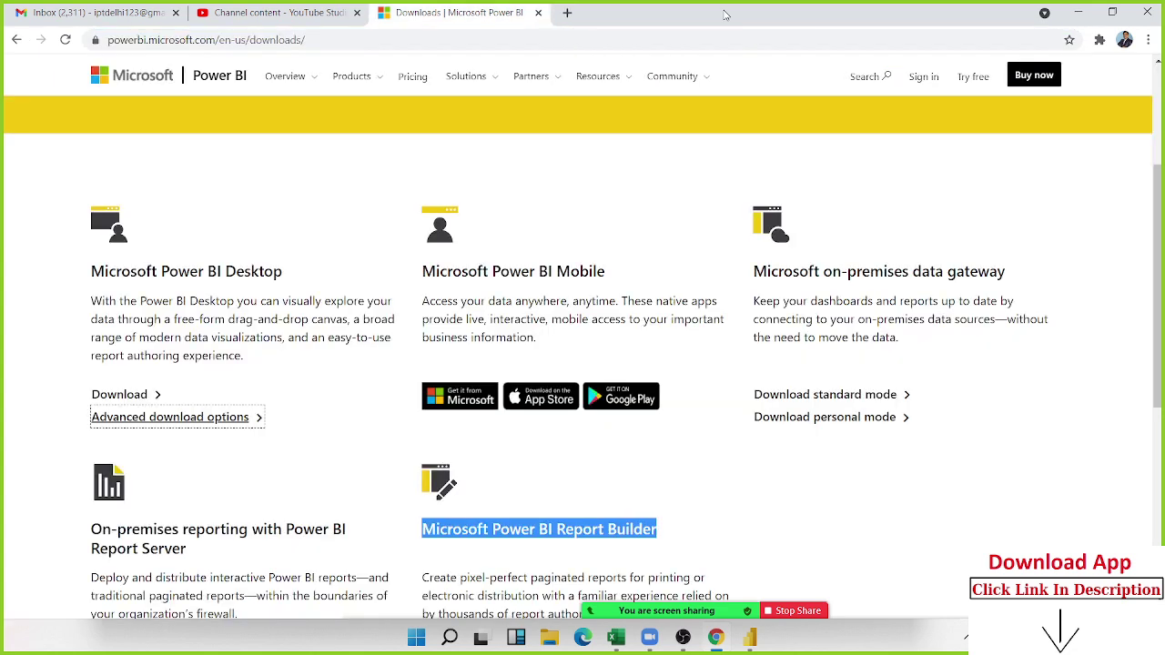
{"action": "left_click", "coordinate": [923, 77]}
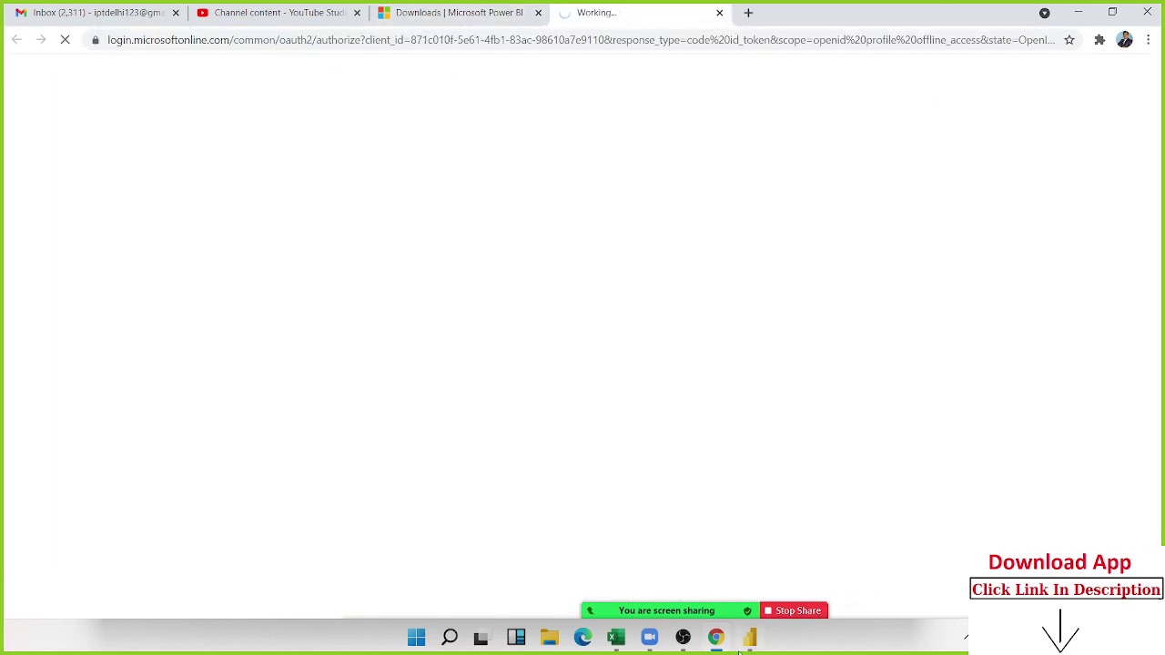
{"action": "left_click", "coordinate": [744, 646]}
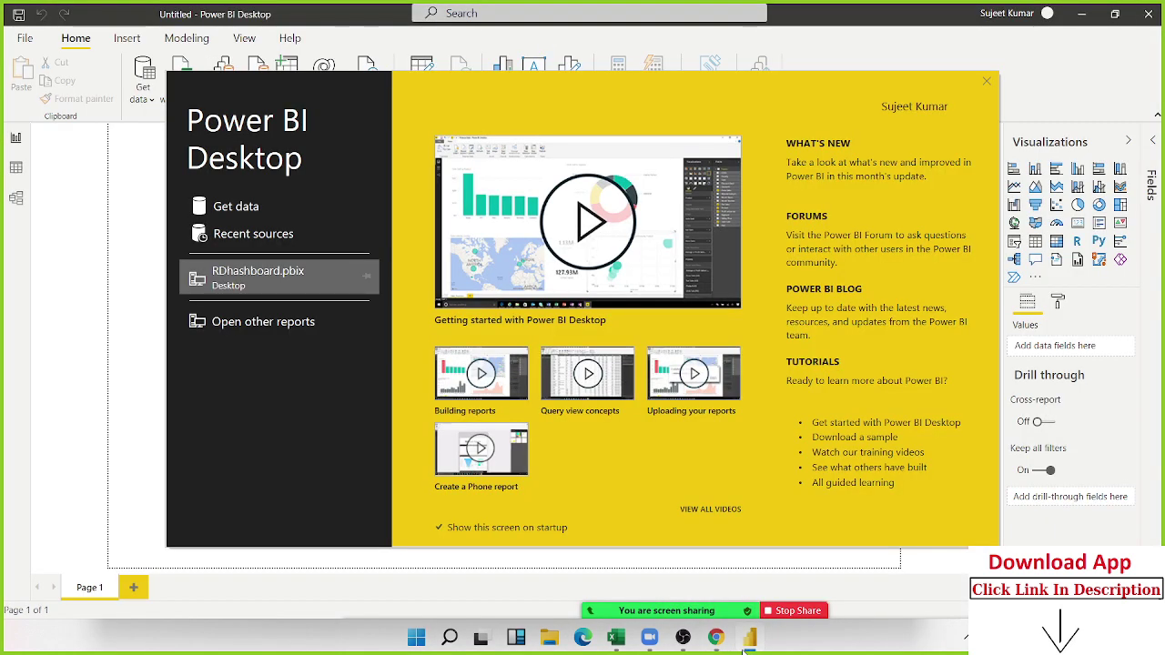
{"action": "mouse_move", "coordinate": [669, 610]}
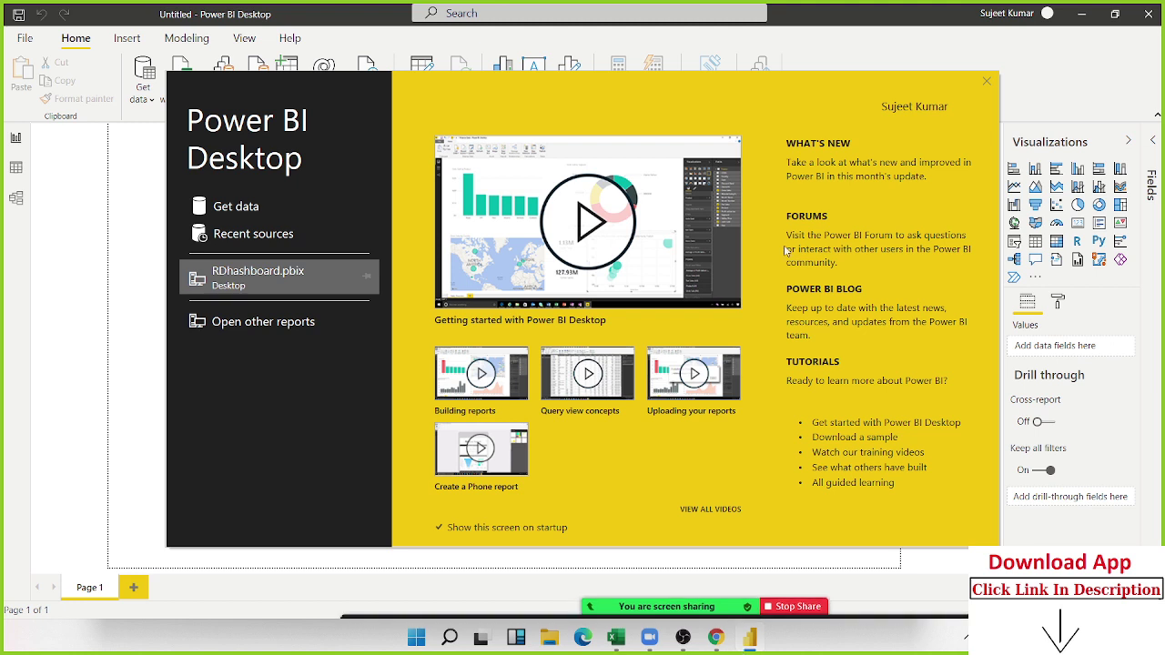
{"action": "left_click", "coordinate": [716, 637]}
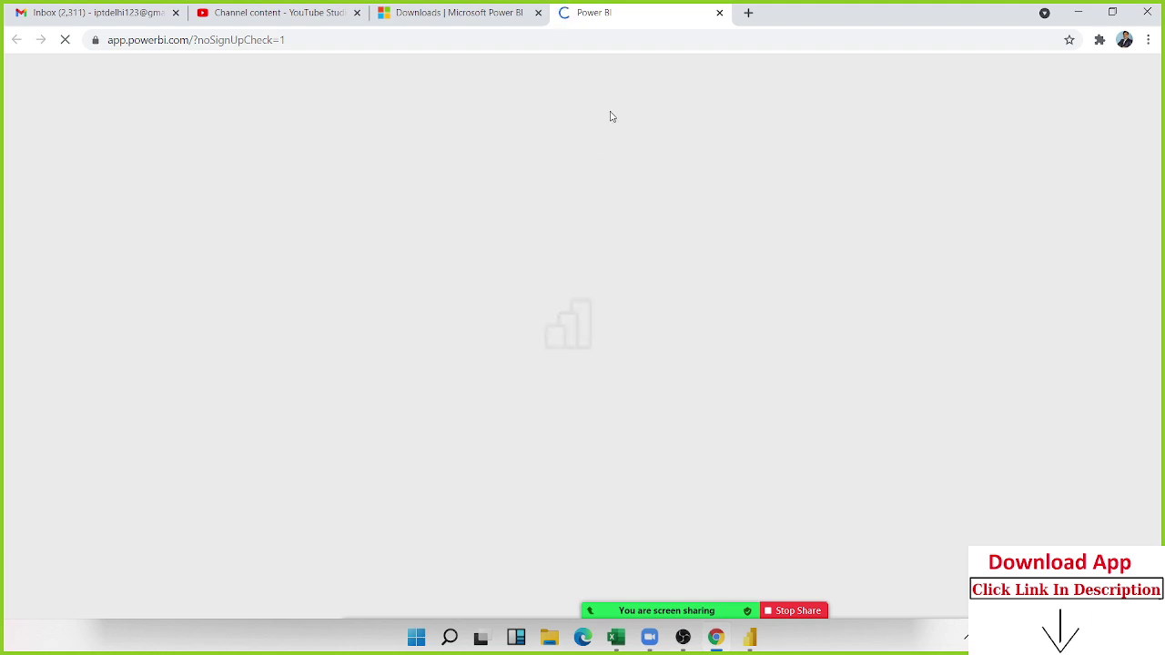
Load google.com in a new tab and search for 'blogger' using the suggestion.
{"action": "left_click", "coordinate": [749, 14]}
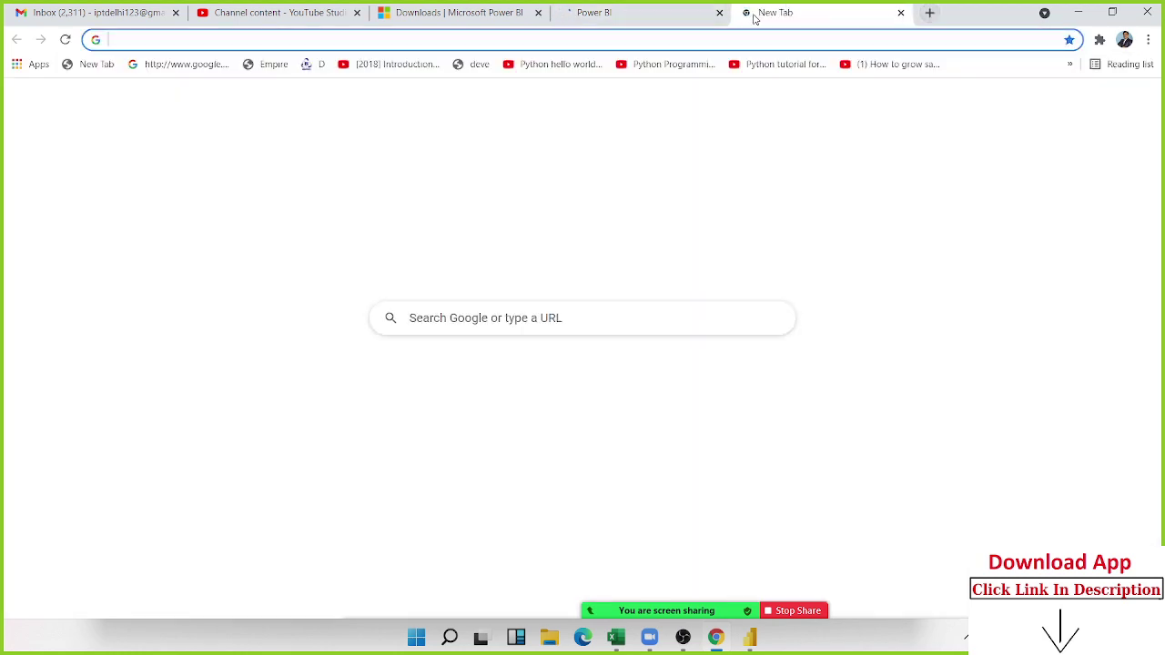
{"action": "type", "text": "we"}
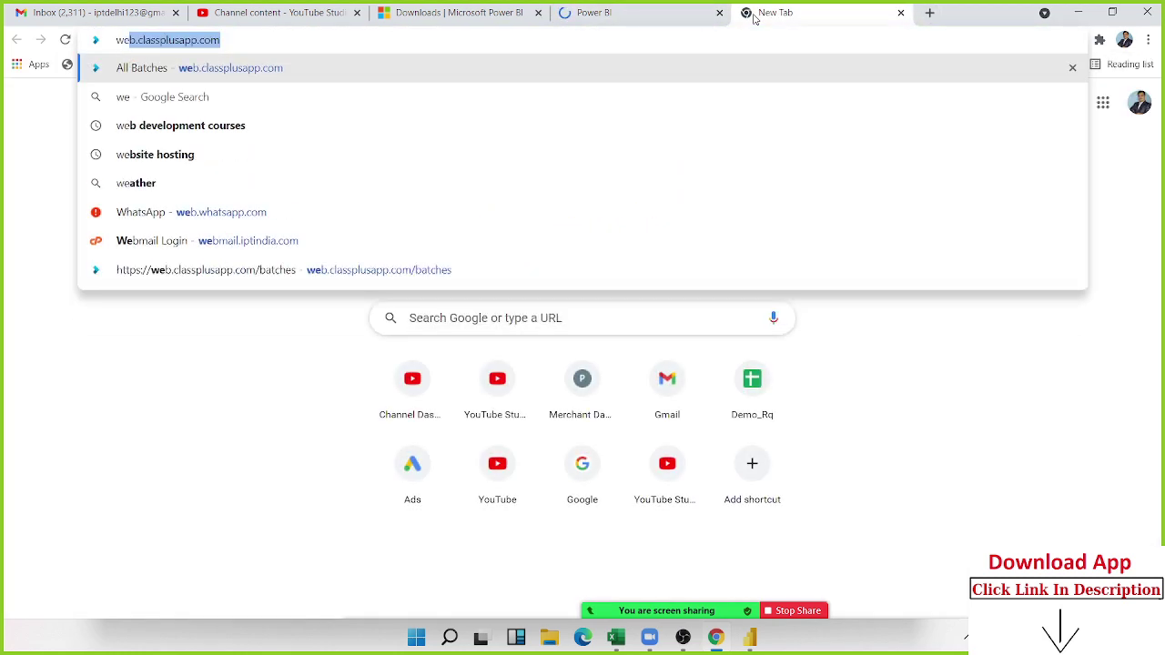
{"action": "key", "text": "BackSpace"}
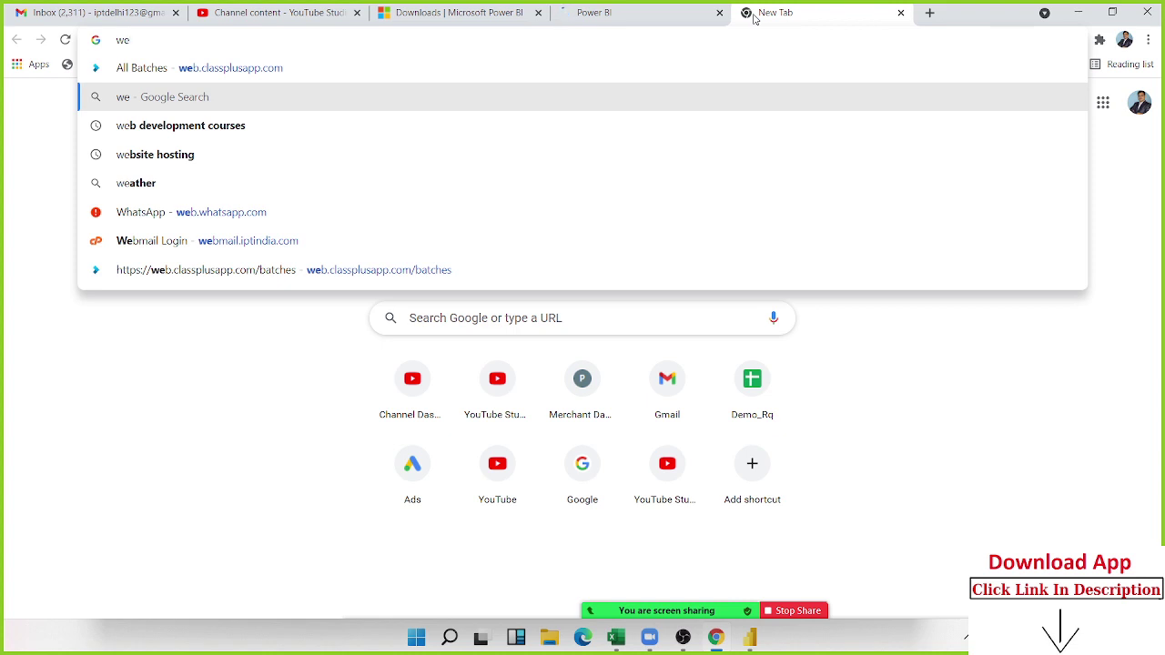
{"action": "key", "text": "BackSpace"}
{"action": "key", "text": "BackSpace"}
{"action": "type", "text": "goo"}
{"action": "key", "text": "Return"}
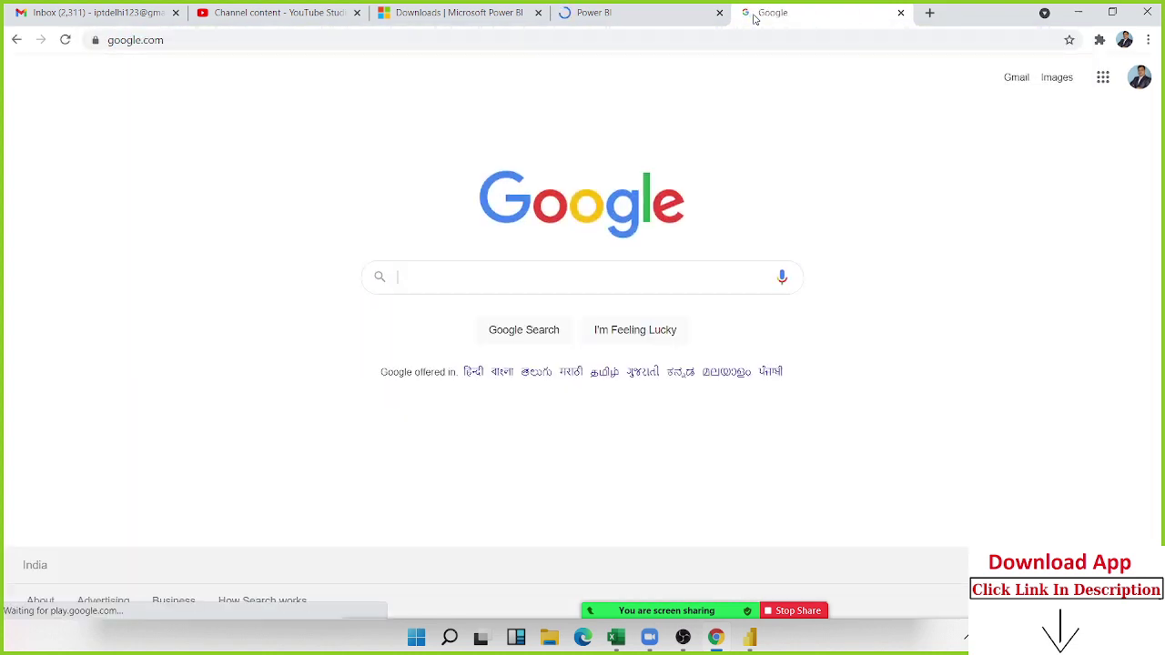
{"action": "type", "text": "blo"}
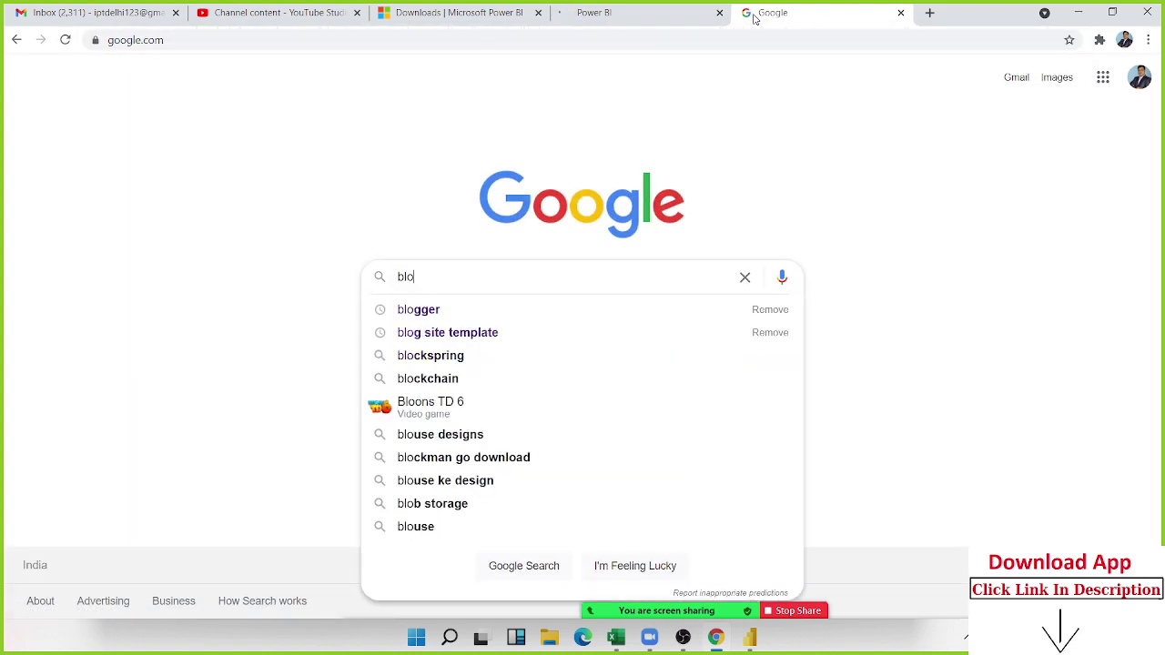
{"action": "key", "text": "Down"}
{"action": "key", "text": "Return"}
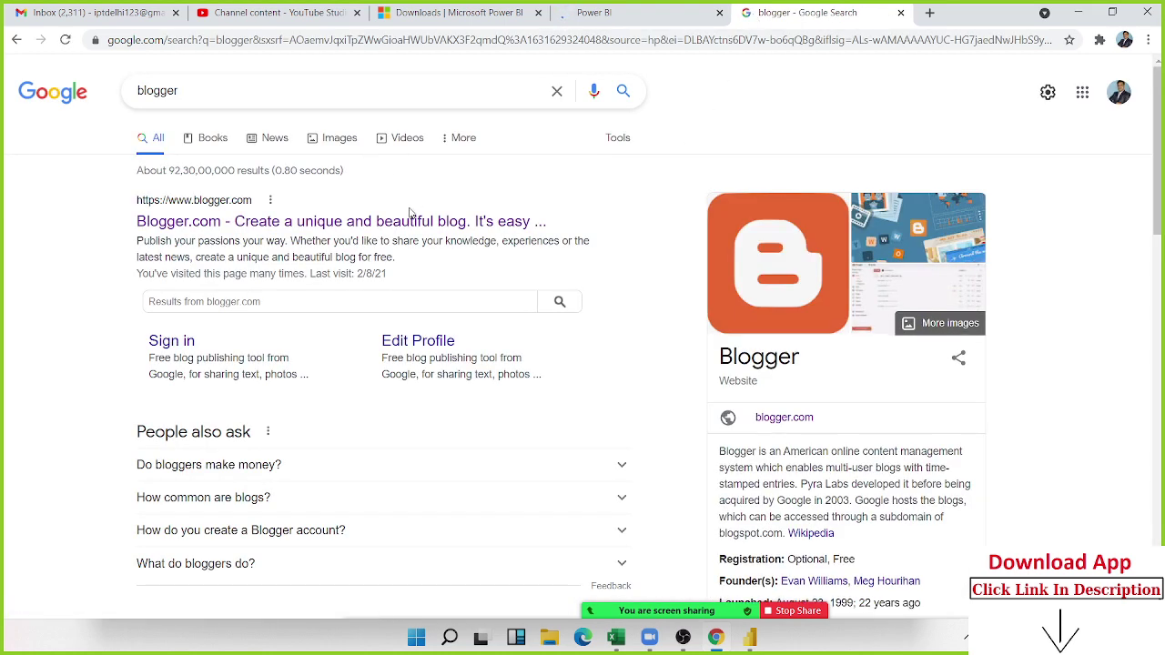
Go to Blogger.com, open the 'Power BI Report - Live' post and preview it.
{"action": "left_click", "coordinate": [391, 227]}
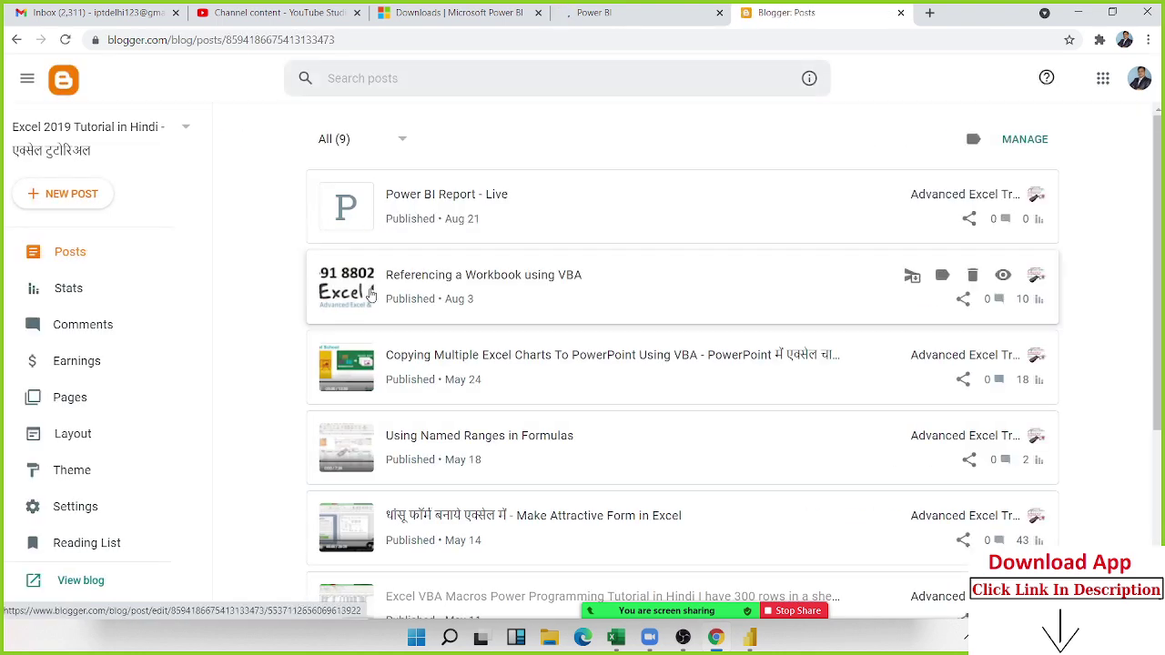
{"action": "left_click", "coordinate": [551, 220]}
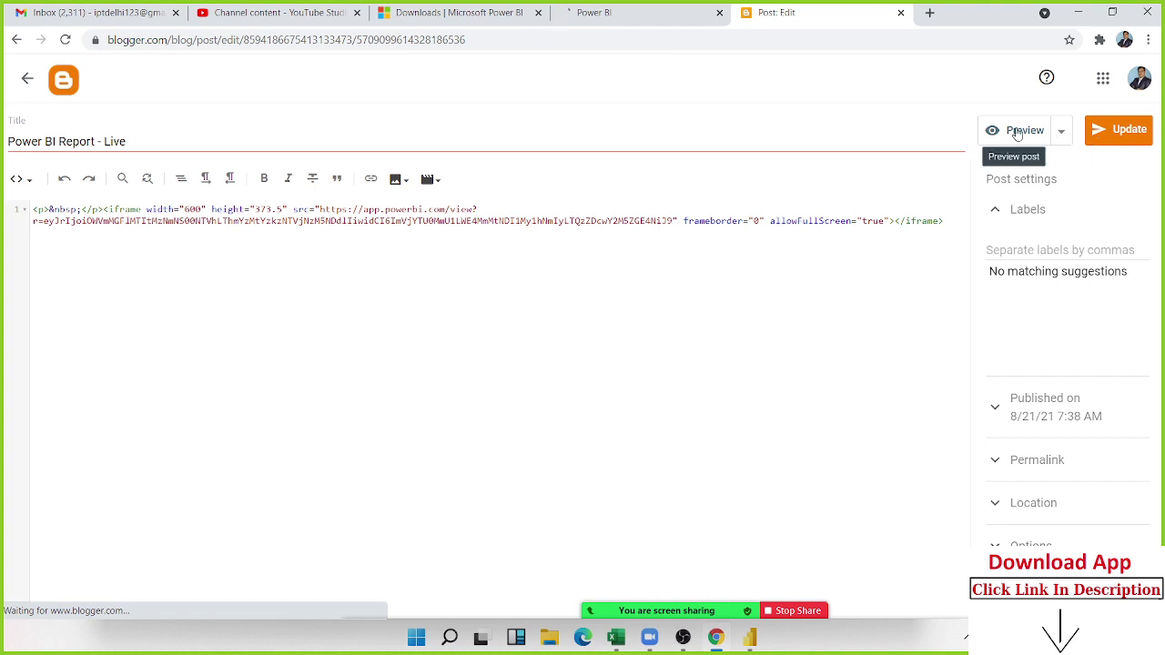
{"action": "left_click", "coordinate": [1018, 133]}
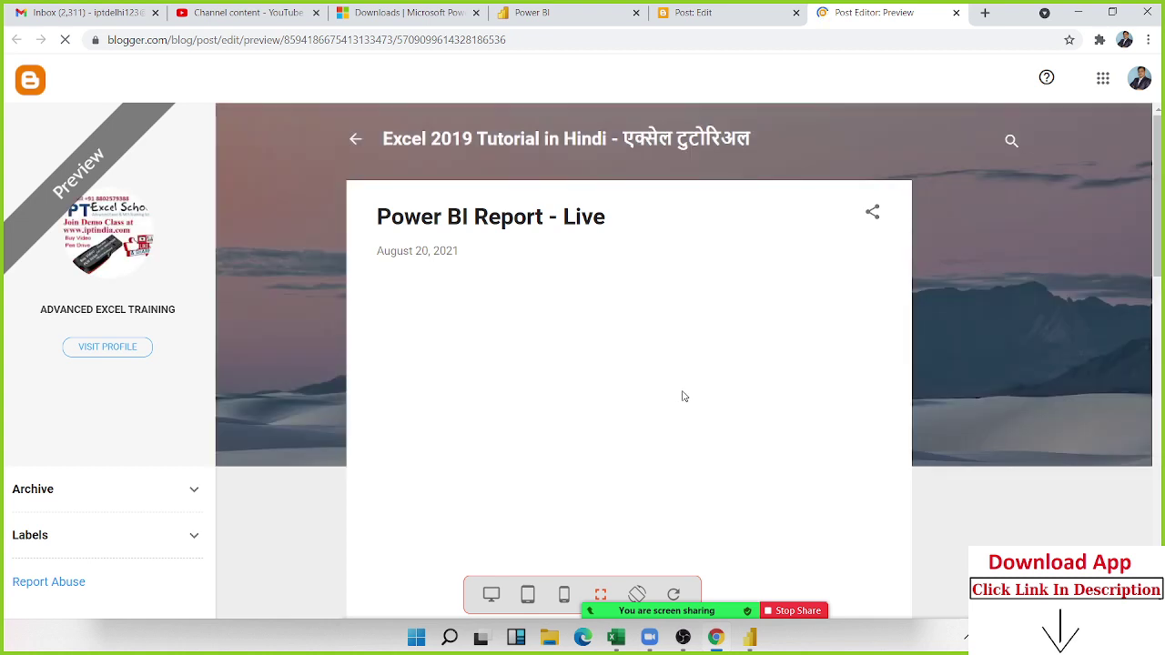
{"action": "scroll", "coordinate": [684, 396], "scroll_direction": "down", "scroll_amount": 1}
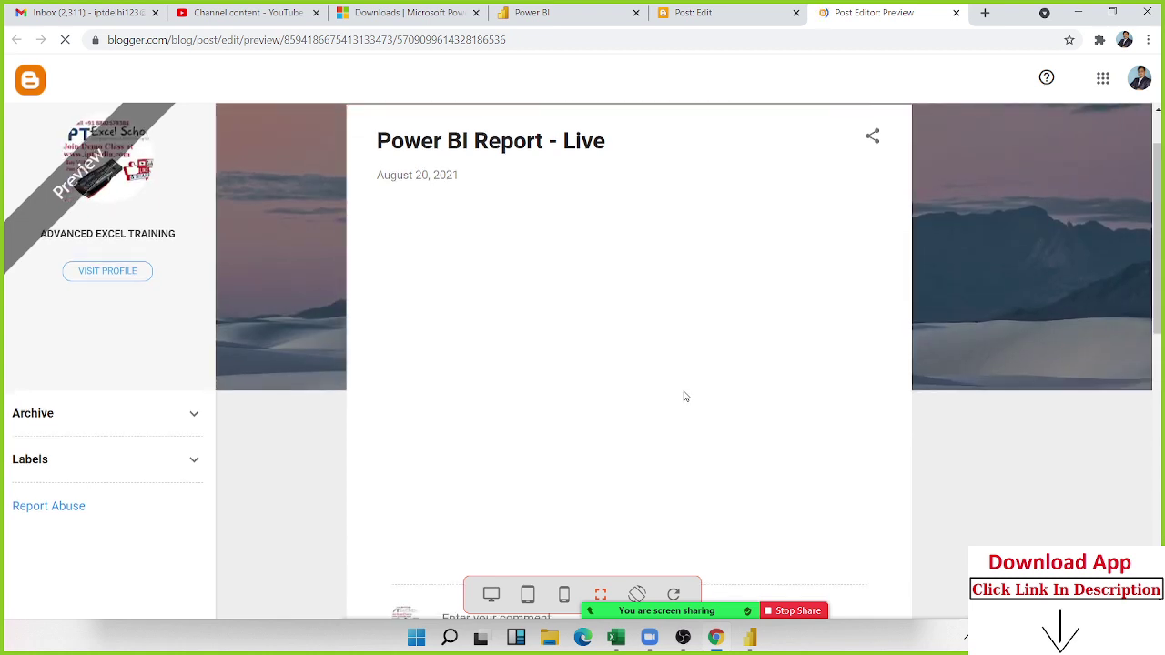
{"action": "scroll", "coordinate": [686, 396], "scroll_direction": "down", "scroll_amount": 1}
{"action": "scroll", "coordinate": [685, 395], "scroll_direction": "up", "scroll_amount": 1}
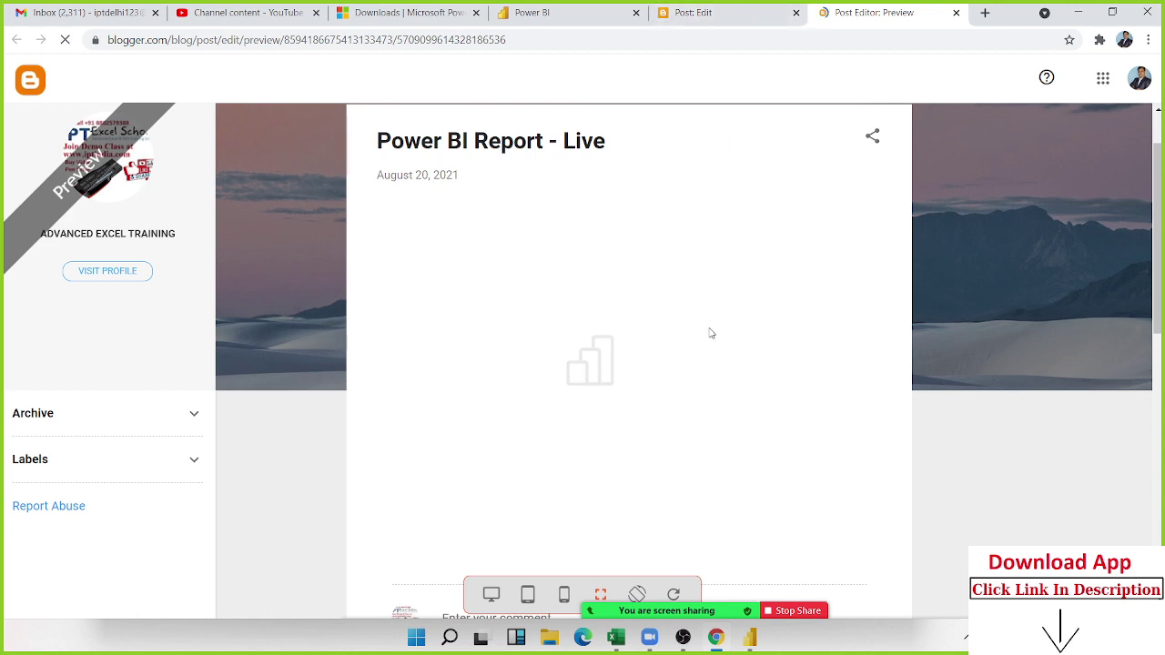
Open RDhashboard from Recents to its Monthly Sales Report page, briefly checking Export options.
{"action": "left_click", "coordinate": [580, 17]}
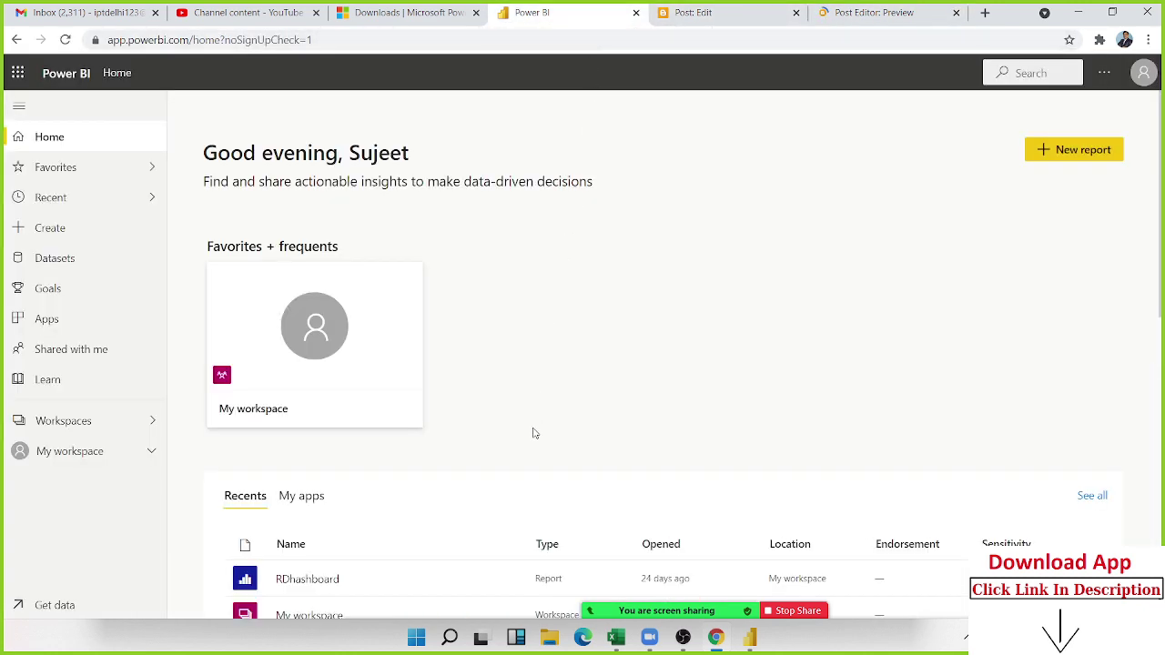
{"action": "scroll", "coordinate": [518, 483], "scroll_direction": "down", "scroll_amount": 1}
{"action": "scroll", "coordinate": [287, 469], "scroll_direction": "down", "scroll_amount": 2}
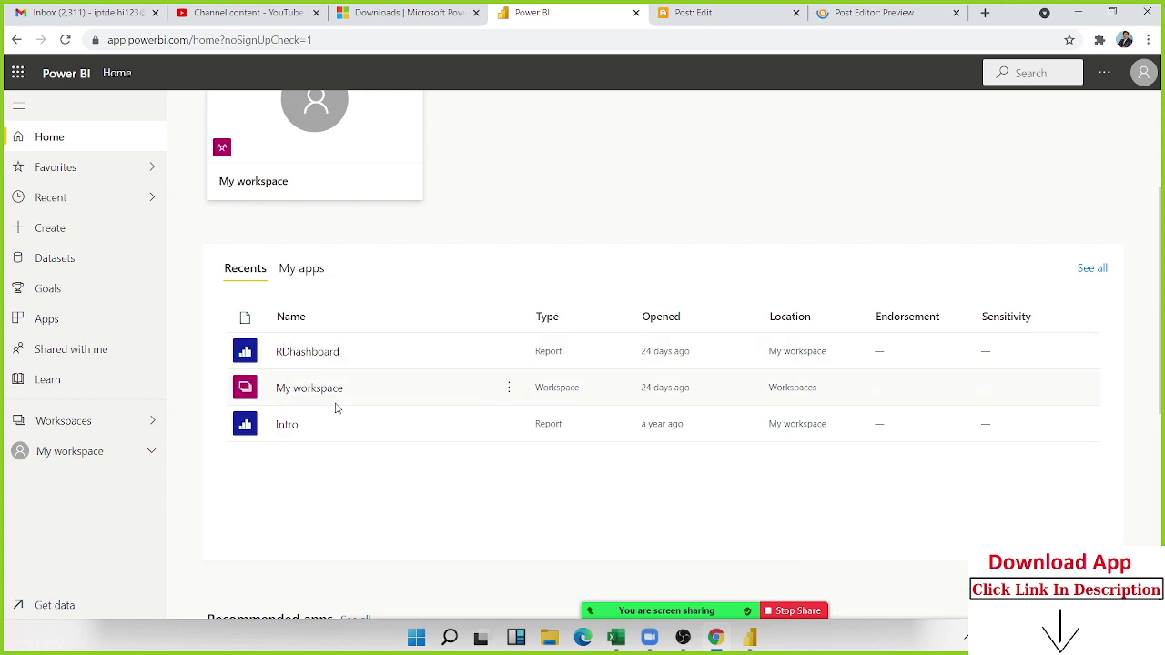
{"action": "left_click", "coordinate": [325, 355]}
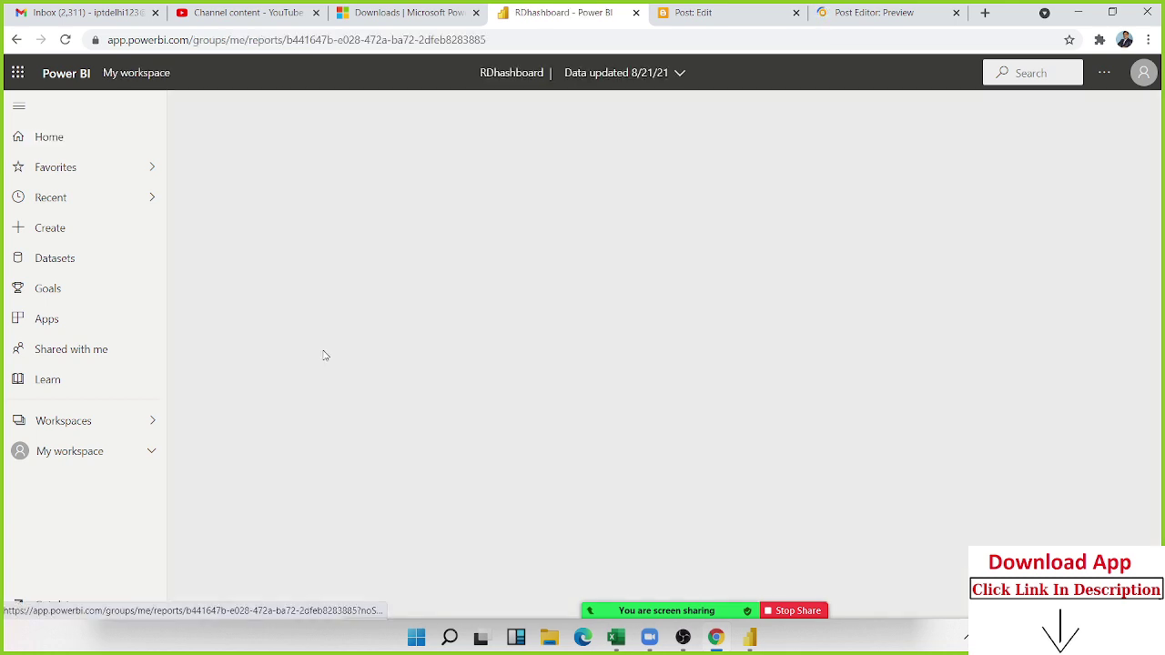
{"action": "left_click", "coordinate": [855, 13]}
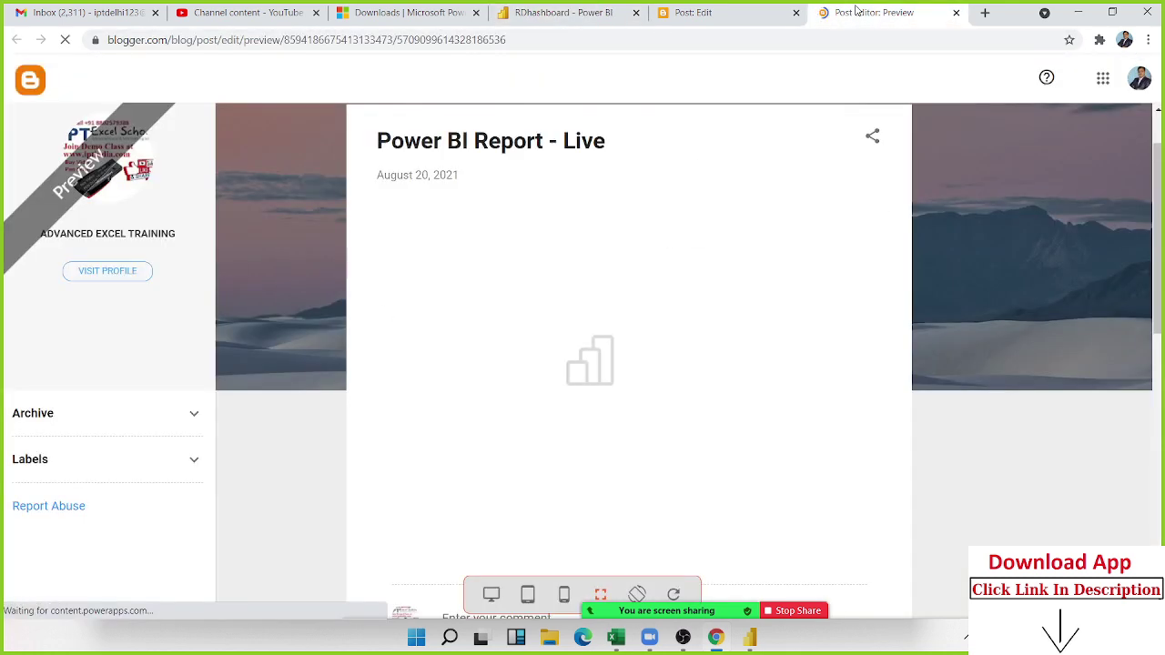
{"action": "left_click", "coordinate": [540, 15]}
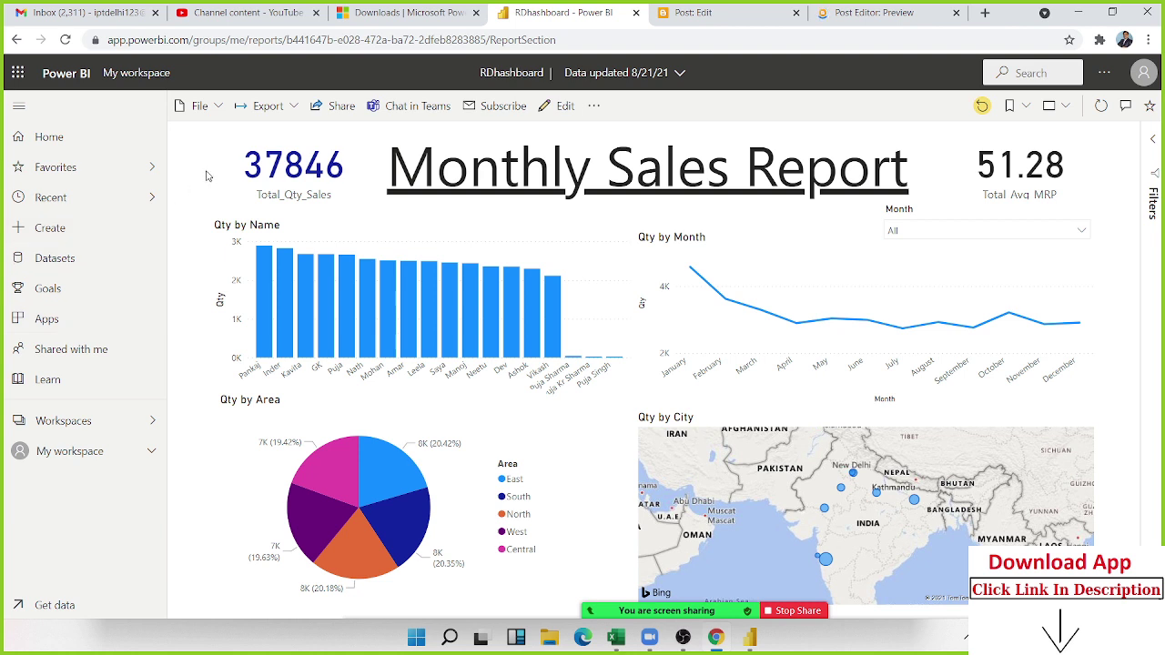
{"action": "left_click", "coordinate": [259, 107]}
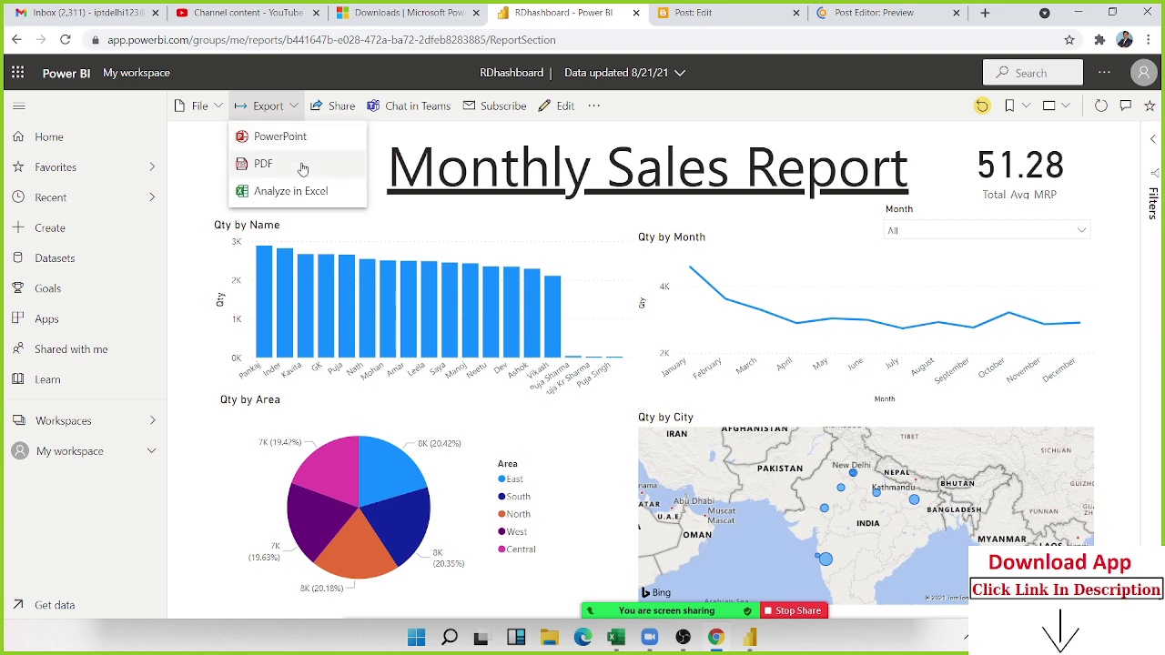
{"action": "left_click", "coordinate": [187, 152]}
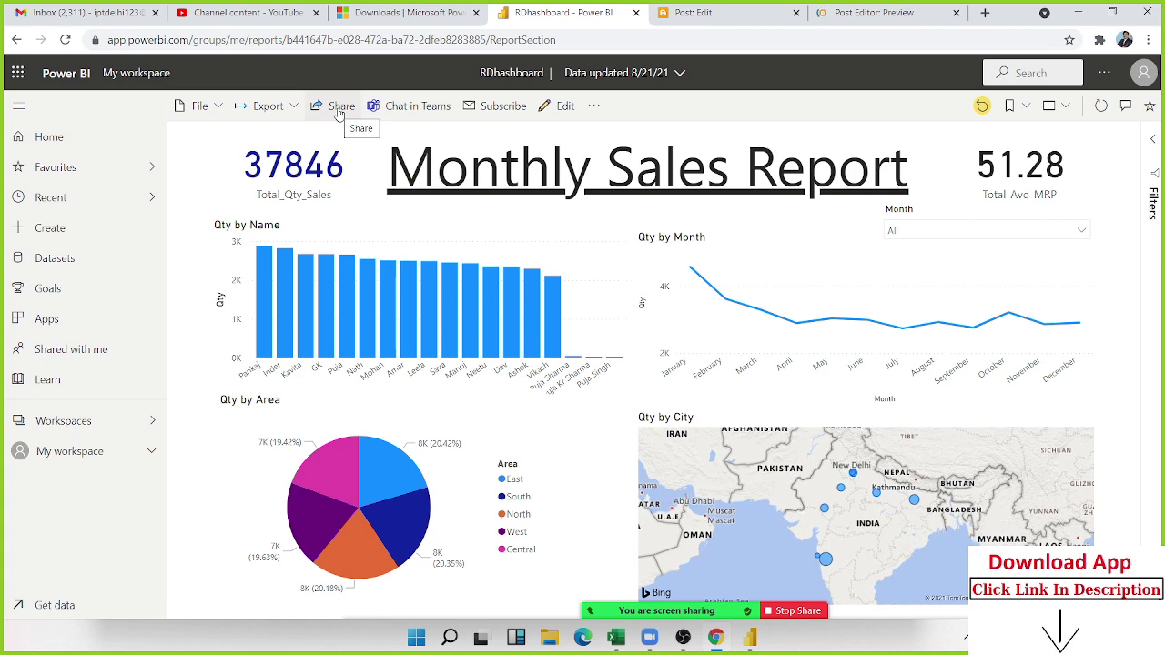
{"action": "left_click", "coordinate": [338, 109]}
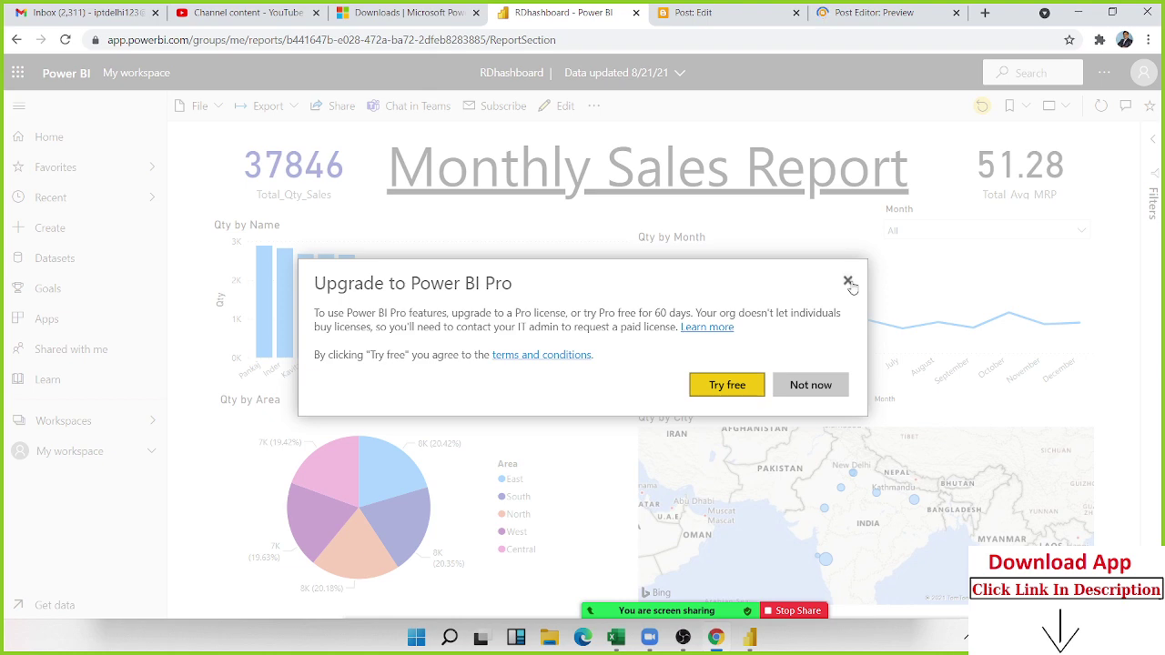
{"action": "left_click", "coordinate": [847, 281]}
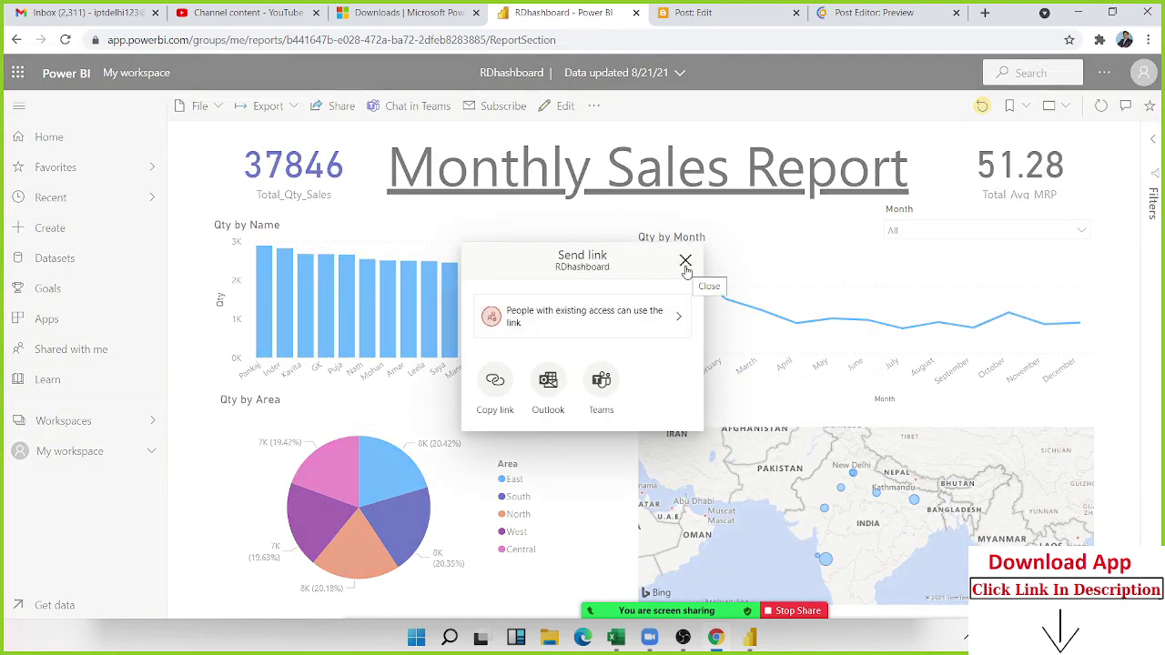
{"action": "left_click", "coordinate": [685, 262]}
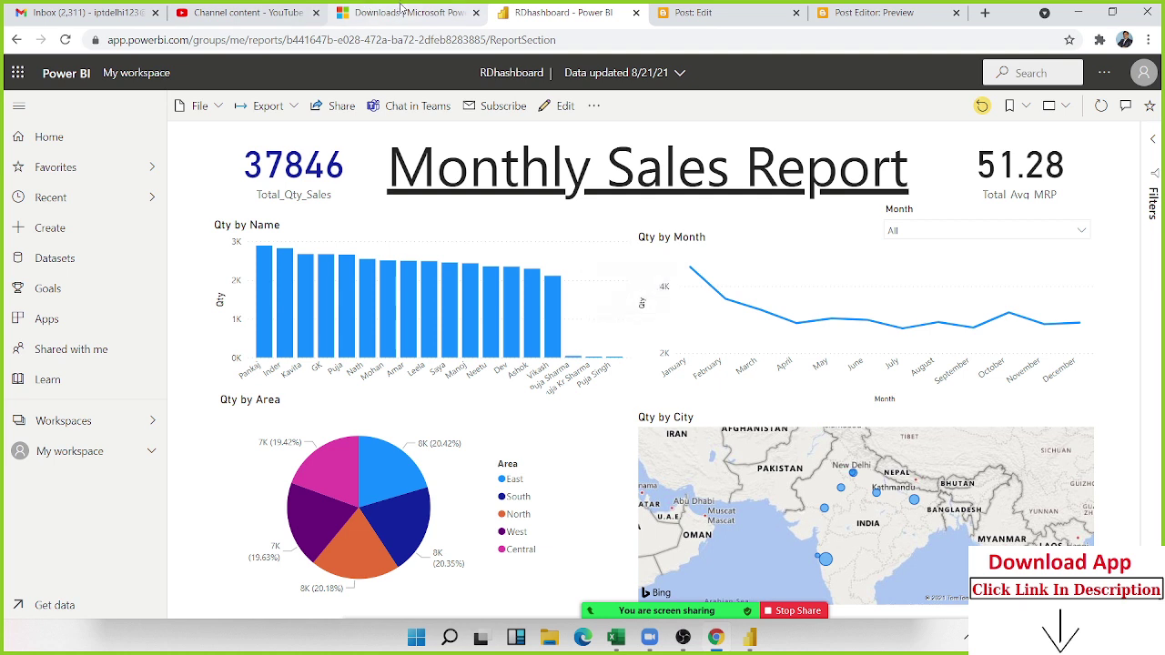
Confirm the embedded report shows in the post preview and inspect the iframe code in the HTML editor.
{"action": "left_click", "coordinate": [904, 8]}
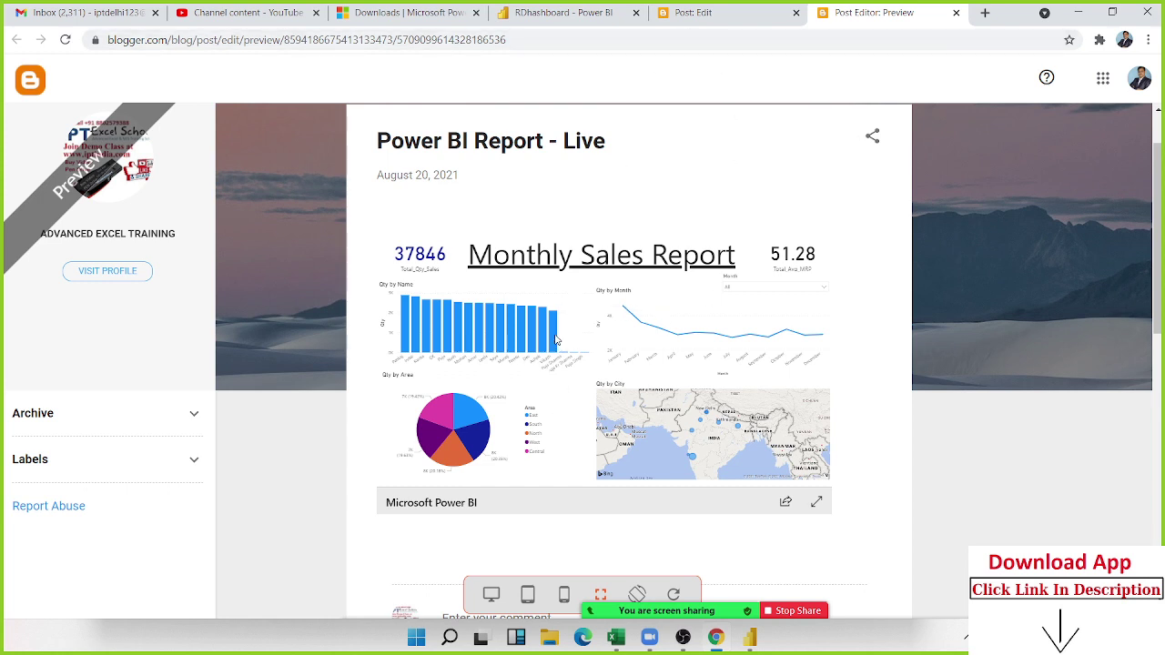
{"action": "left_click", "coordinate": [689, 13]}
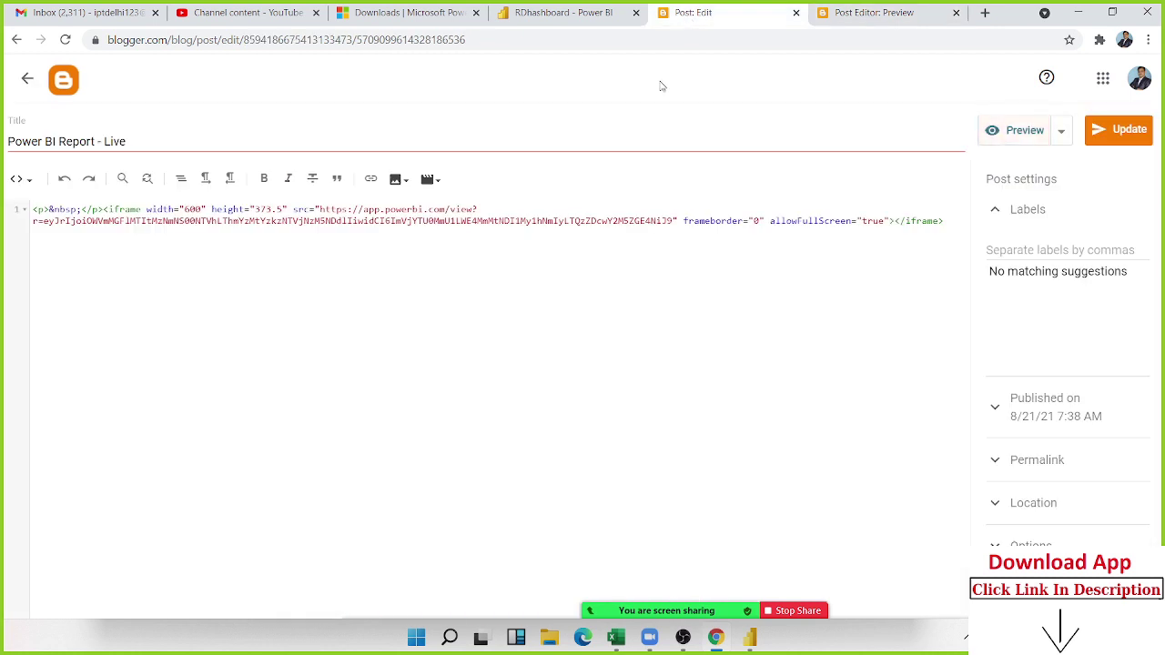
{"action": "triple_click", "coordinate": [120, 218]}
{"action": "left_click", "coordinate": [348, 247]}
{"action": "left_click_drag", "start_coordinate": [469, 209], "coordinate": [16, 173]}
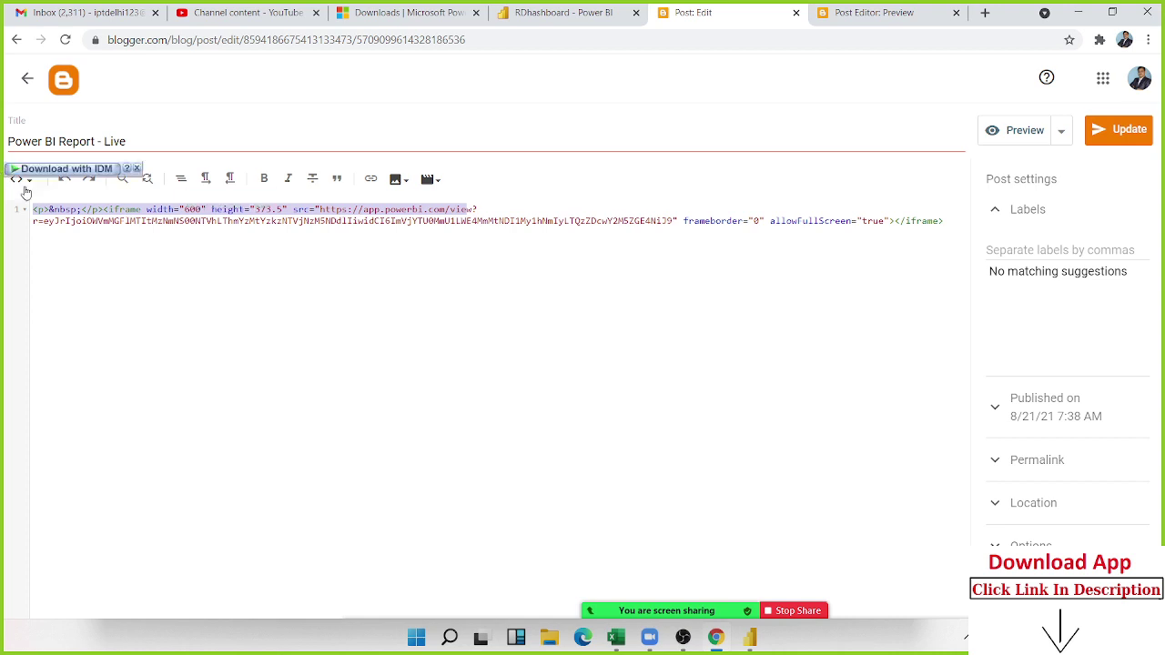
{"action": "left_click", "coordinate": [92, 209]}
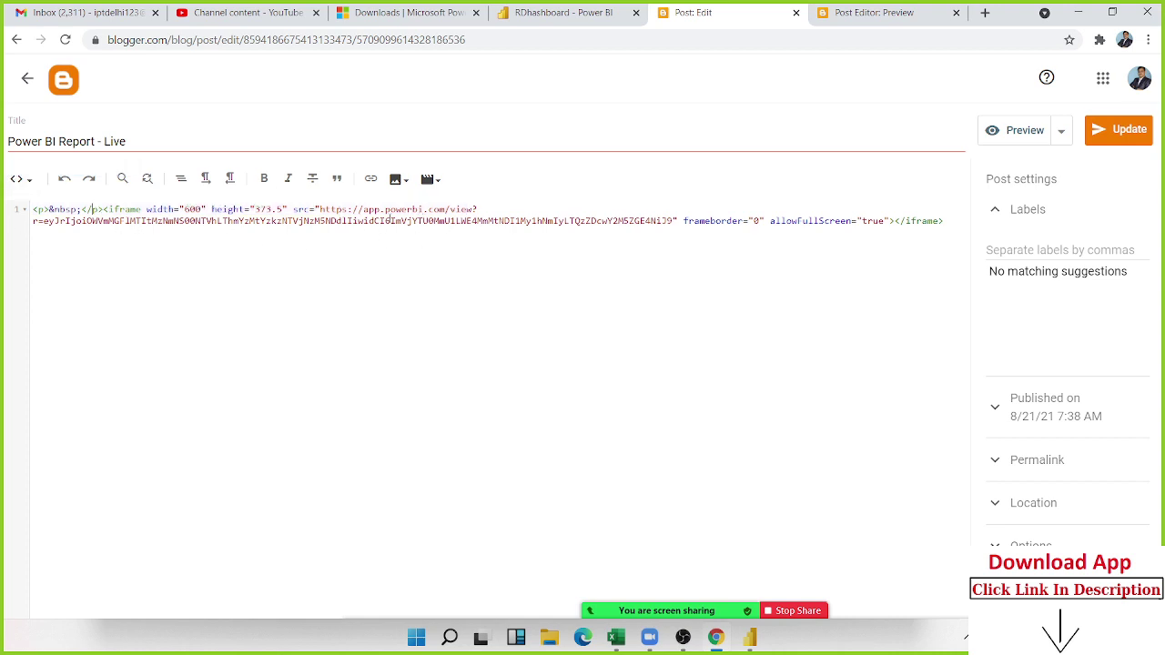
{"action": "key", "text": "ctrl+a"}
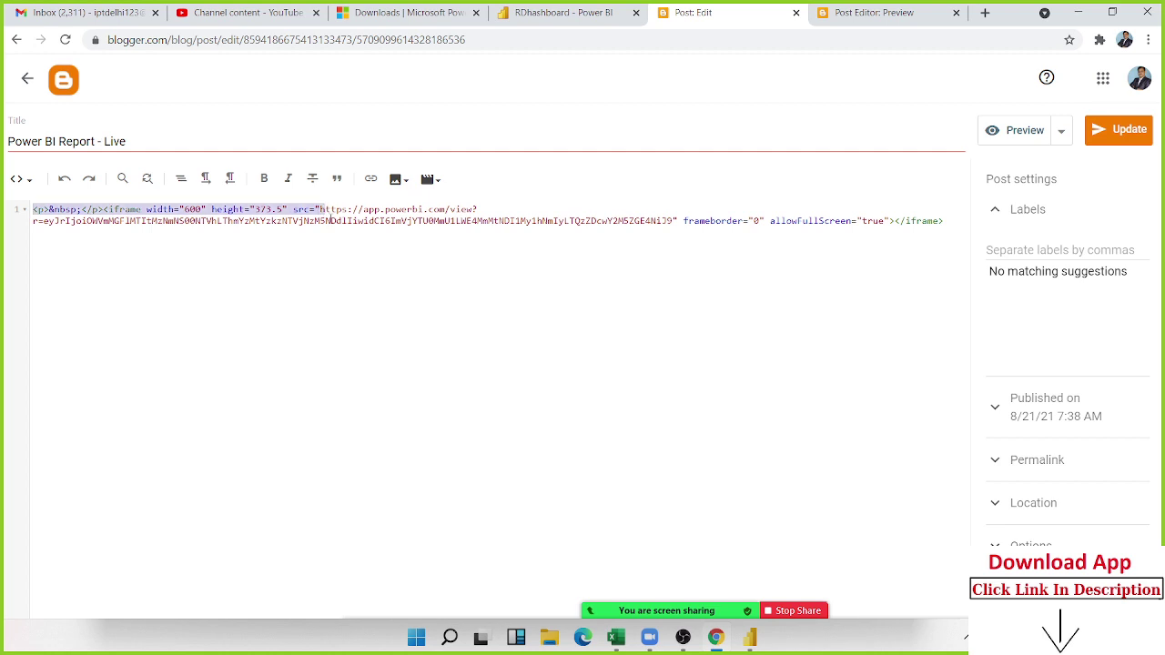
{"action": "left_click", "coordinate": [666, 220], "text": "shift"}
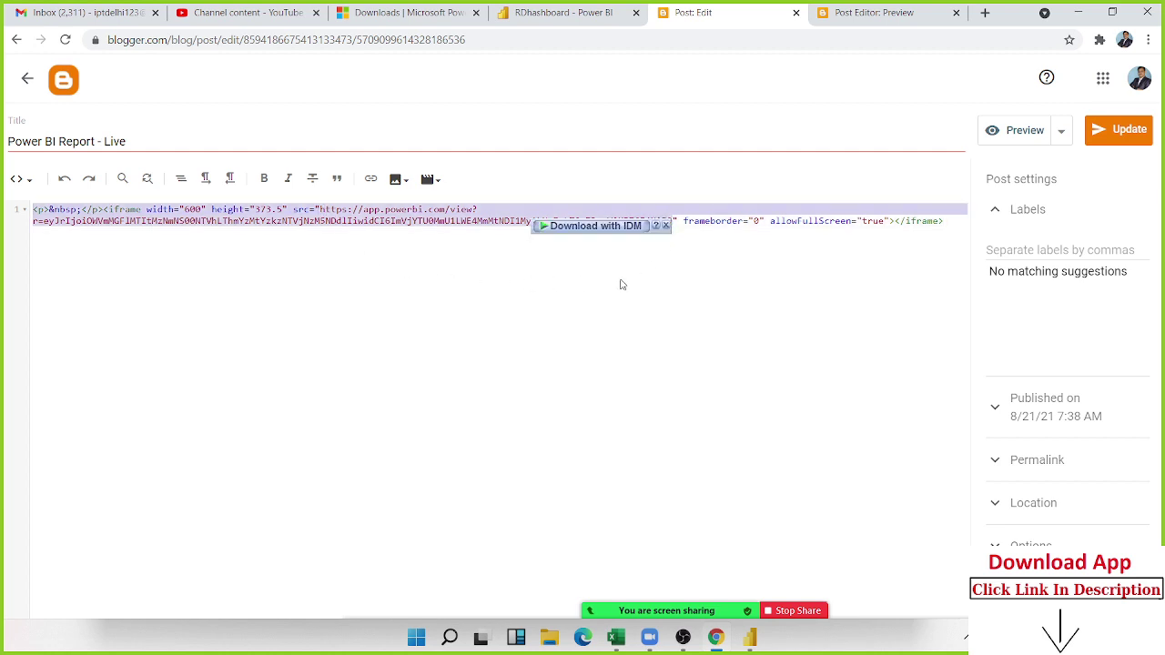
{"action": "left_click", "coordinate": [506, 340]}
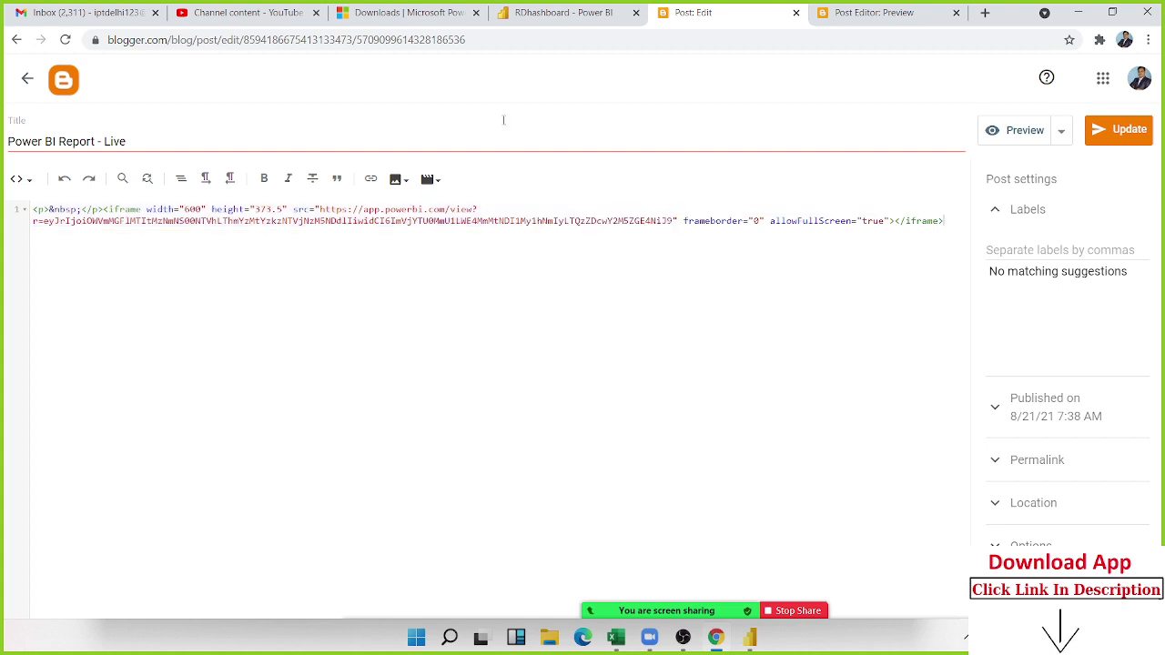
{"action": "left_click", "coordinate": [559, 13]}
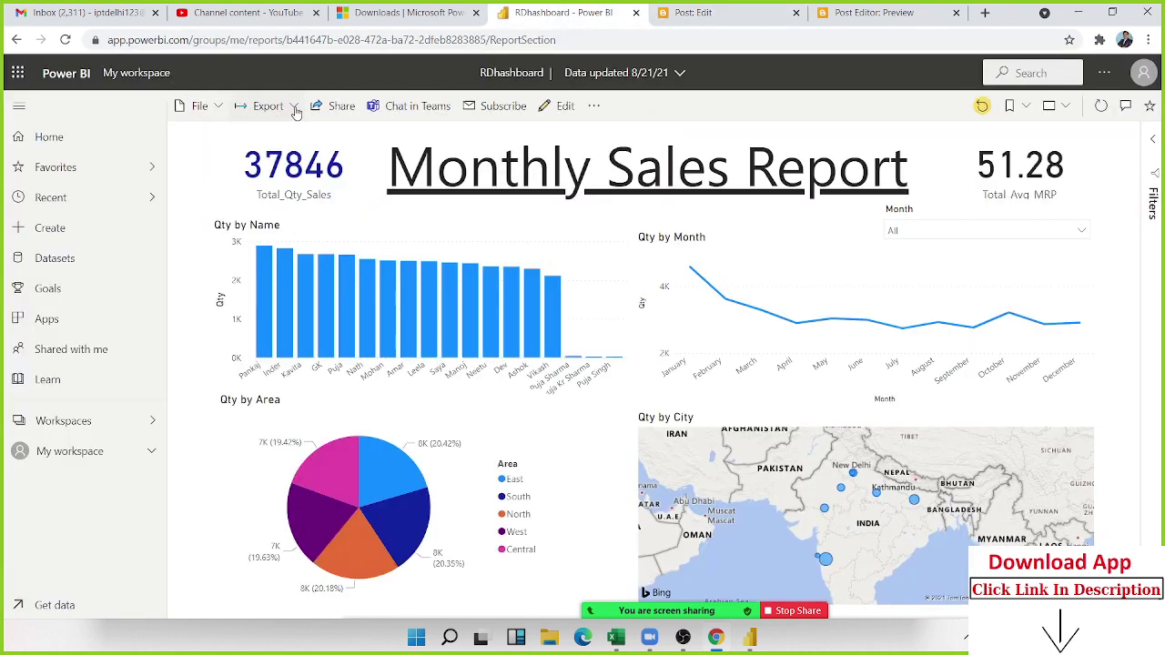
Publish the report via File > Embed report > Publish to web and open its public link in a new tab.
{"action": "left_click", "coordinate": [216, 110]}
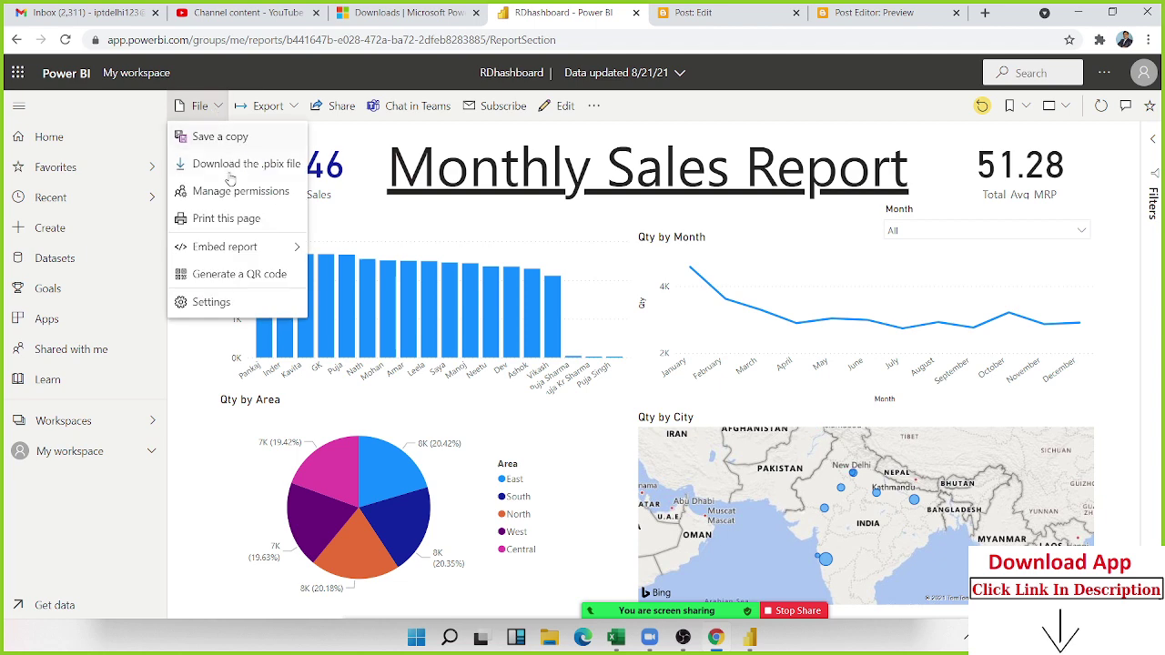
{"action": "mouse_move", "coordinate": [236, 247]}
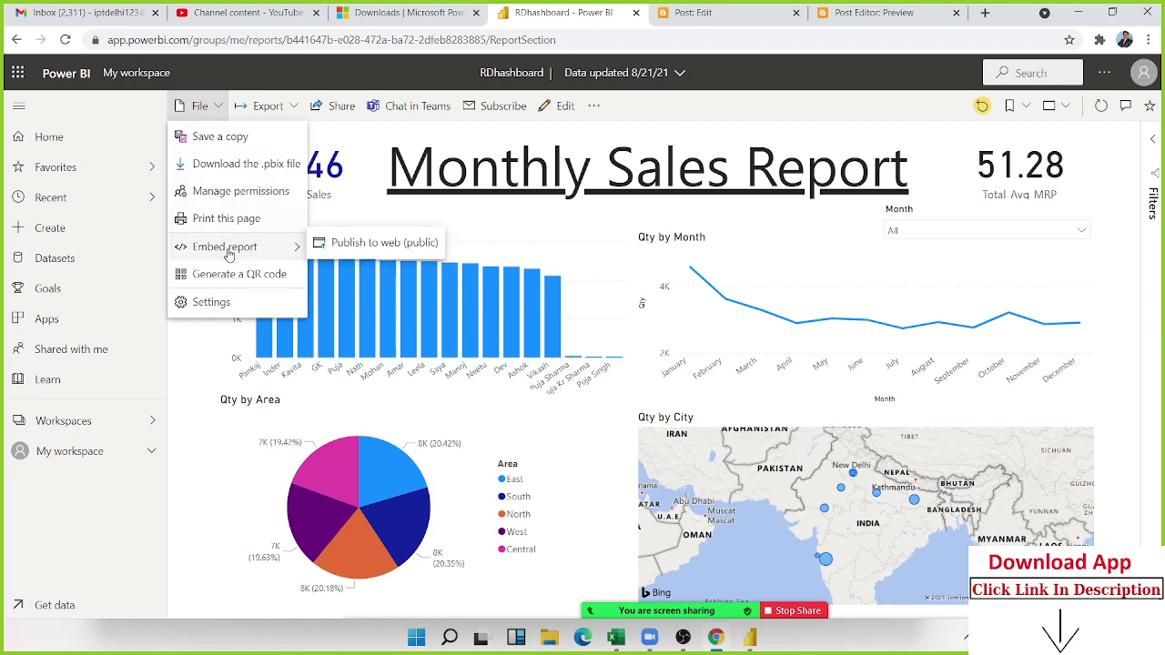
{"action": "left_click", "coordinate": [375, 246]}
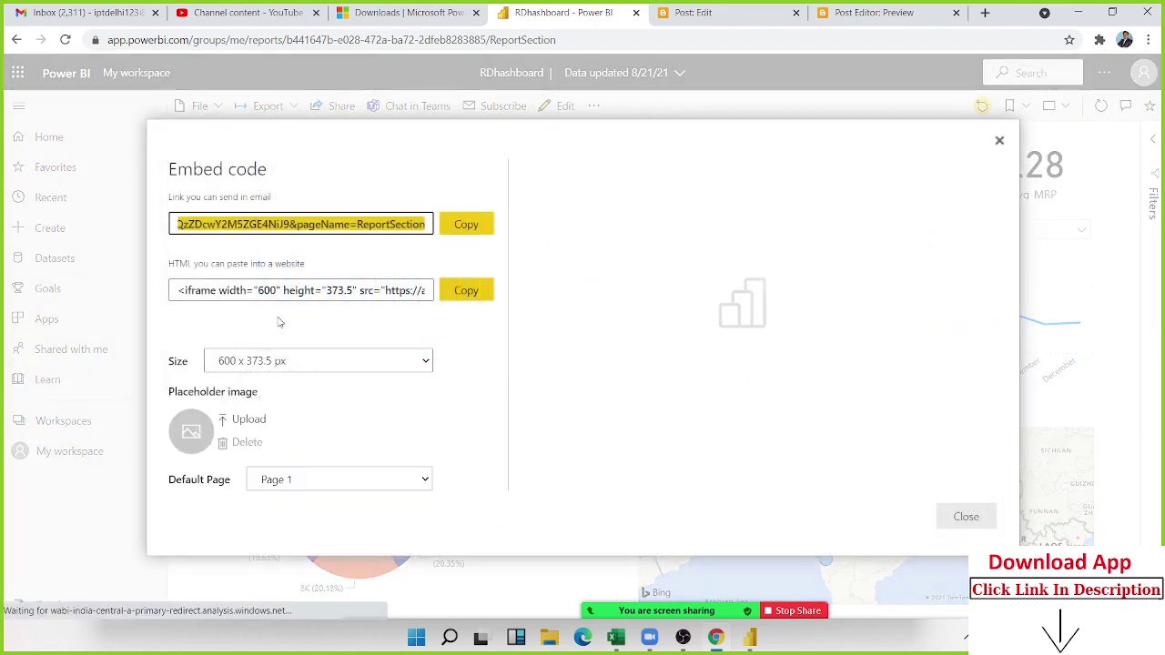
{"action": "left_click", "coordinate": [466, 224]}
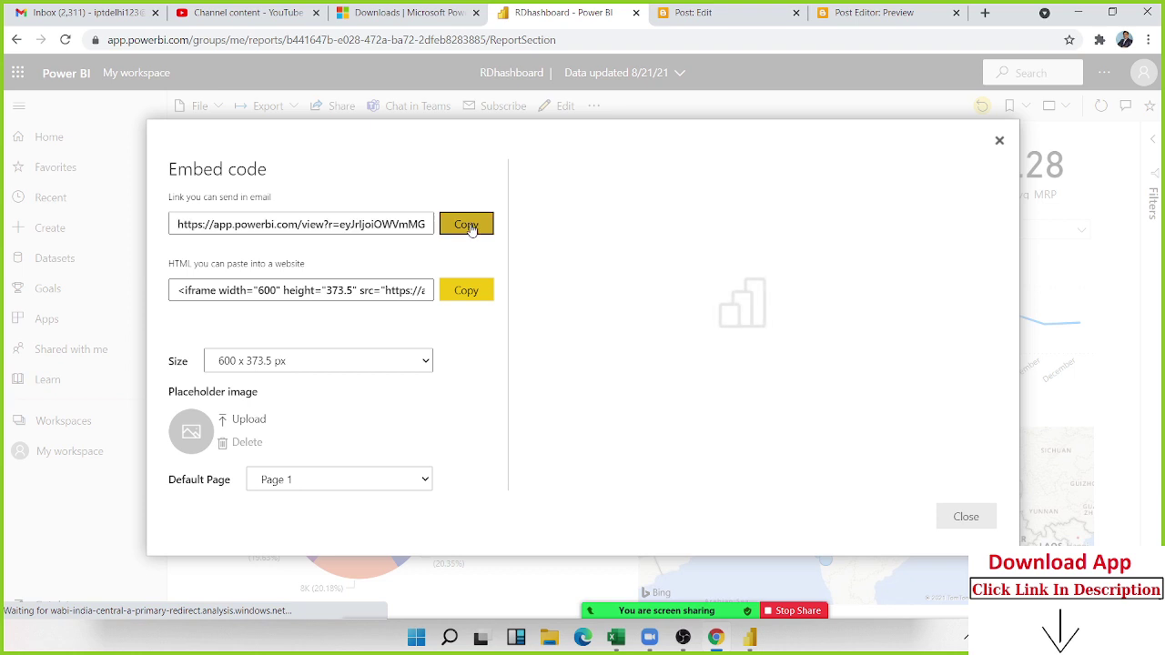
{"action": "left_click", "coordinate": [985, 12]}
{"action": "key", "text": "ctrl+v"}
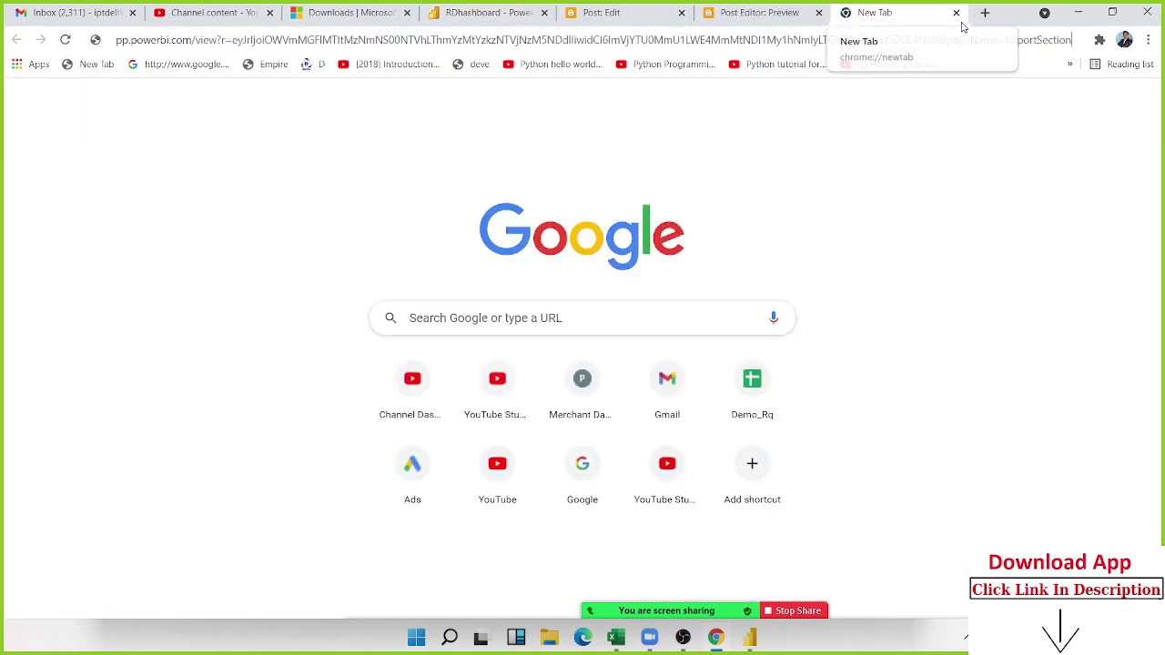
{"action": "key", "text": "Return"}
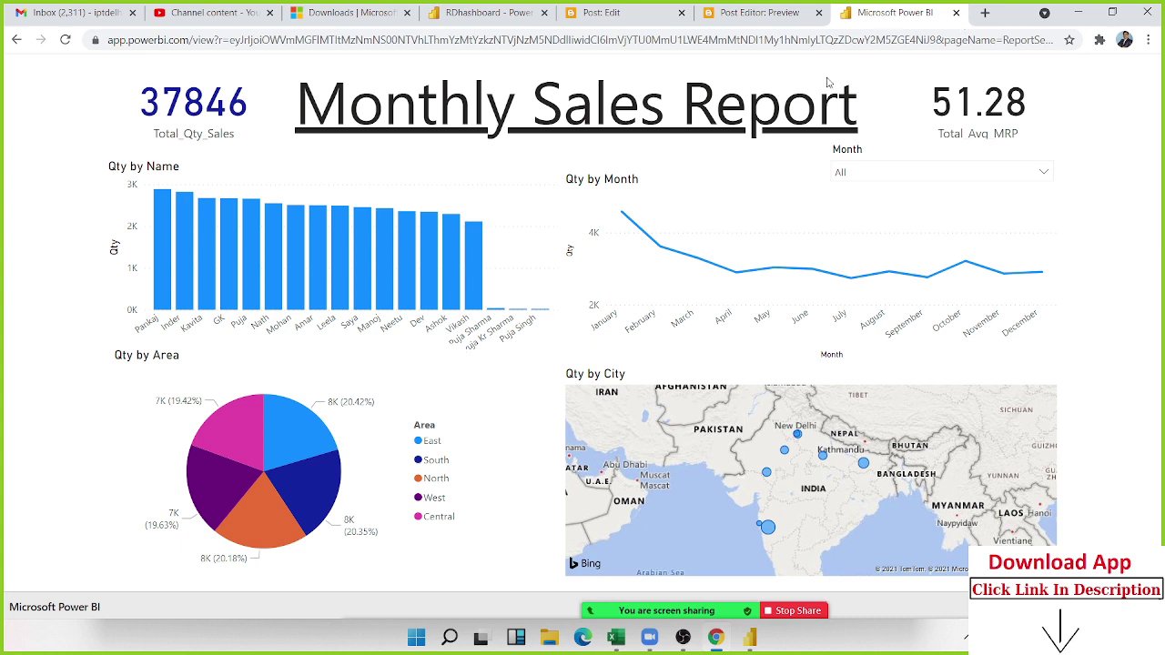
Filter the public report to April then August, toggle the Manoj cross-filter, and close the tab.
{"action": "left_click", "coordinate": [1046, 173]}
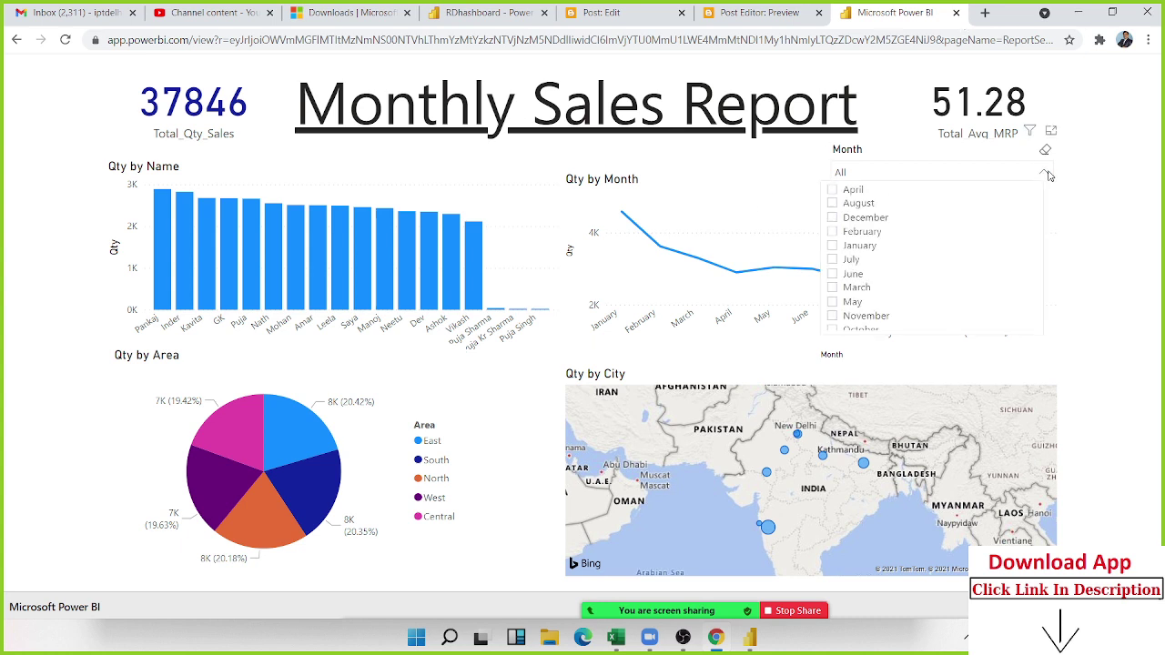
{"action": "left_click", "coordinate": [848, 191]}
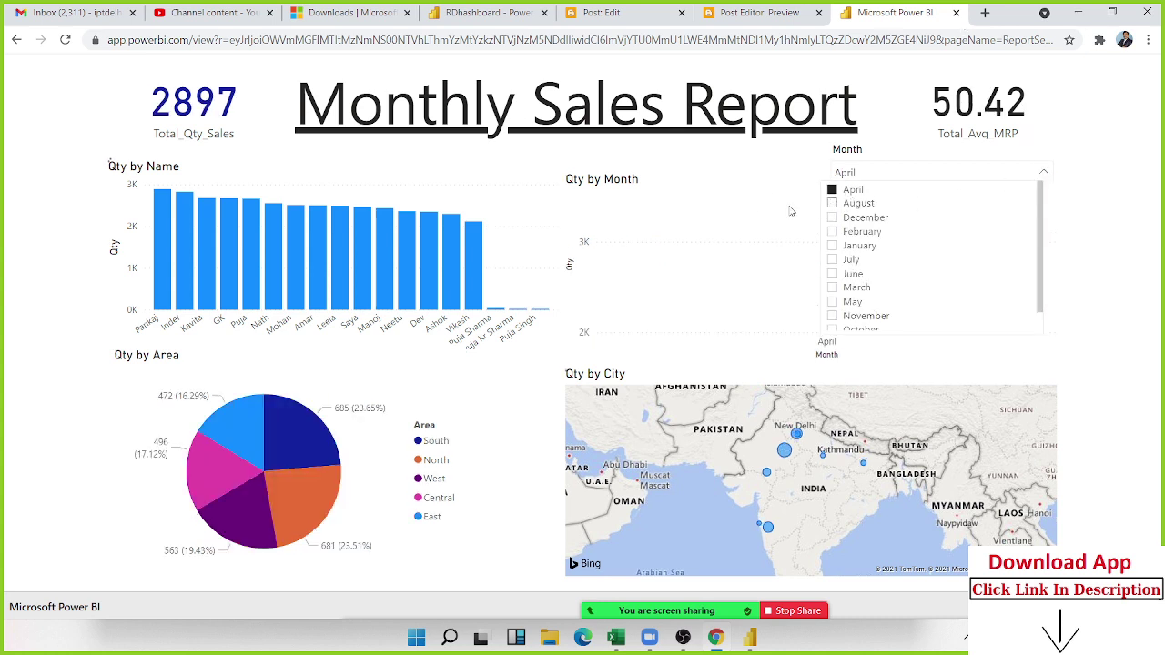
{"action": "left_click", "coordinate": [843, 203]}
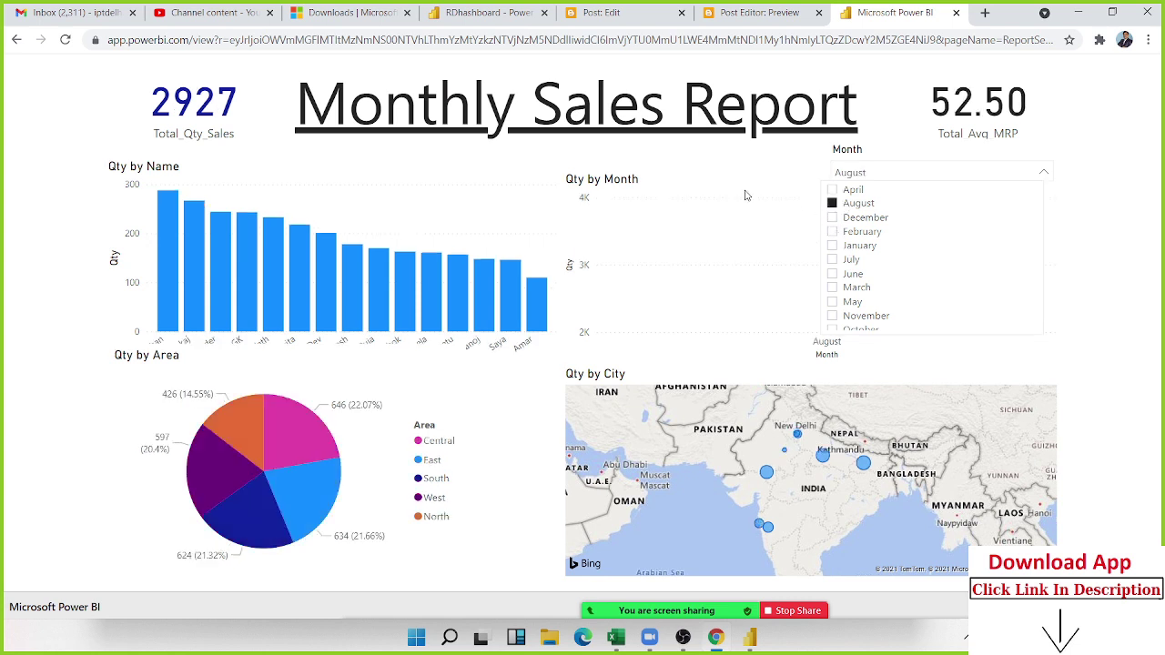
{"action": "left_click", "coordinate": [487, 293]}
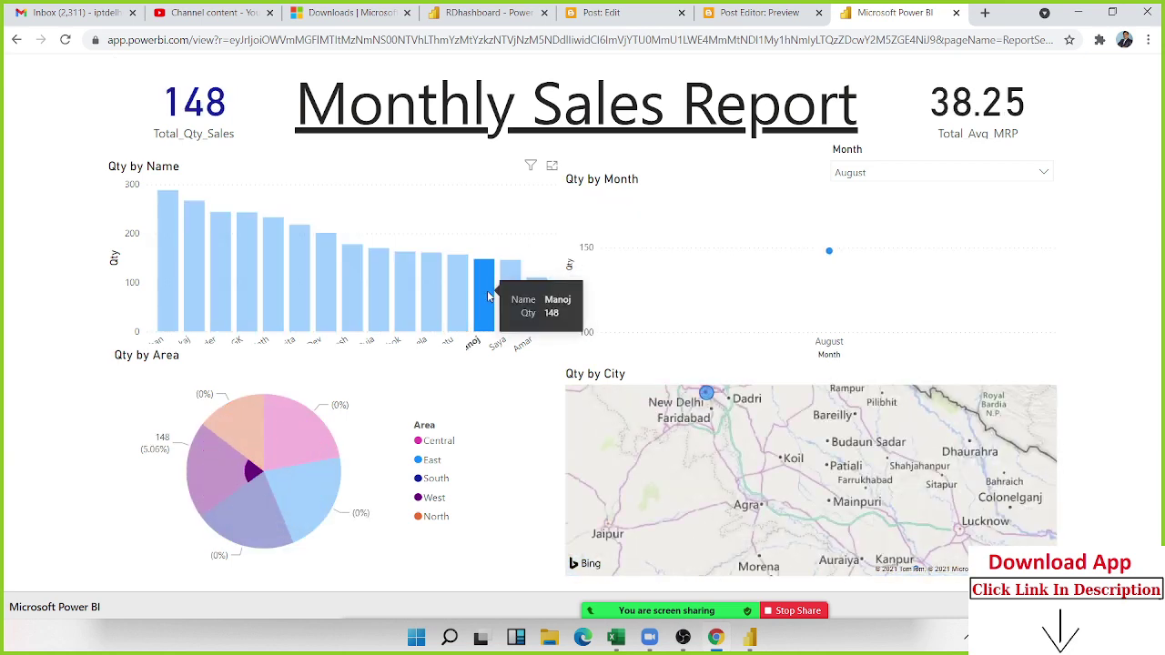
{"action": "left_click", "coordinate": [487, 291]}
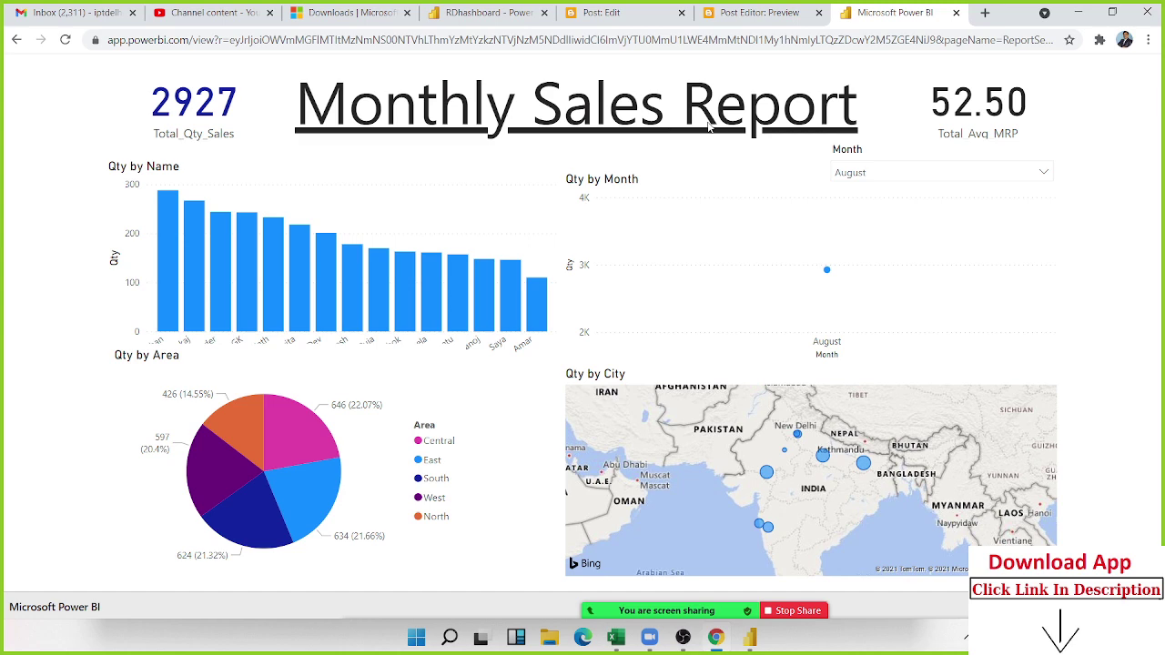
{"action": "left_click", "coordinate": [955, 13]}
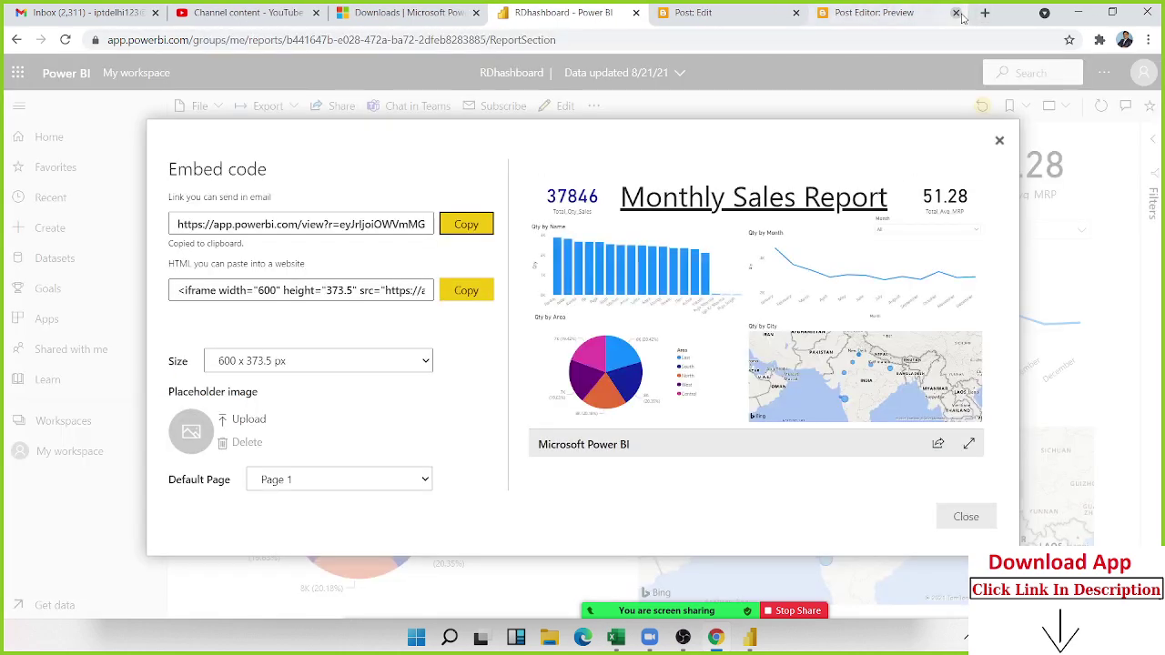
Close the Embed code dialog and start a free Power BI trial from the Downloads page's Try free.
{"action": "left_click", "coordinate": [1000, 141]}
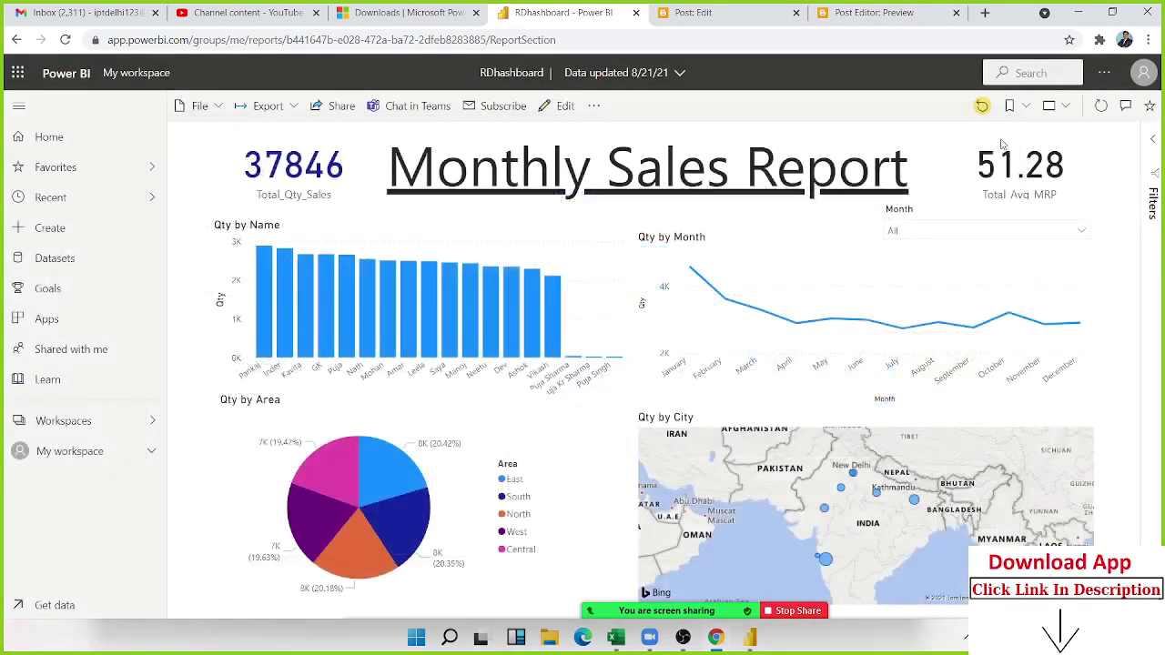
{"action": "left_click", "coordinate": [433, 27]}
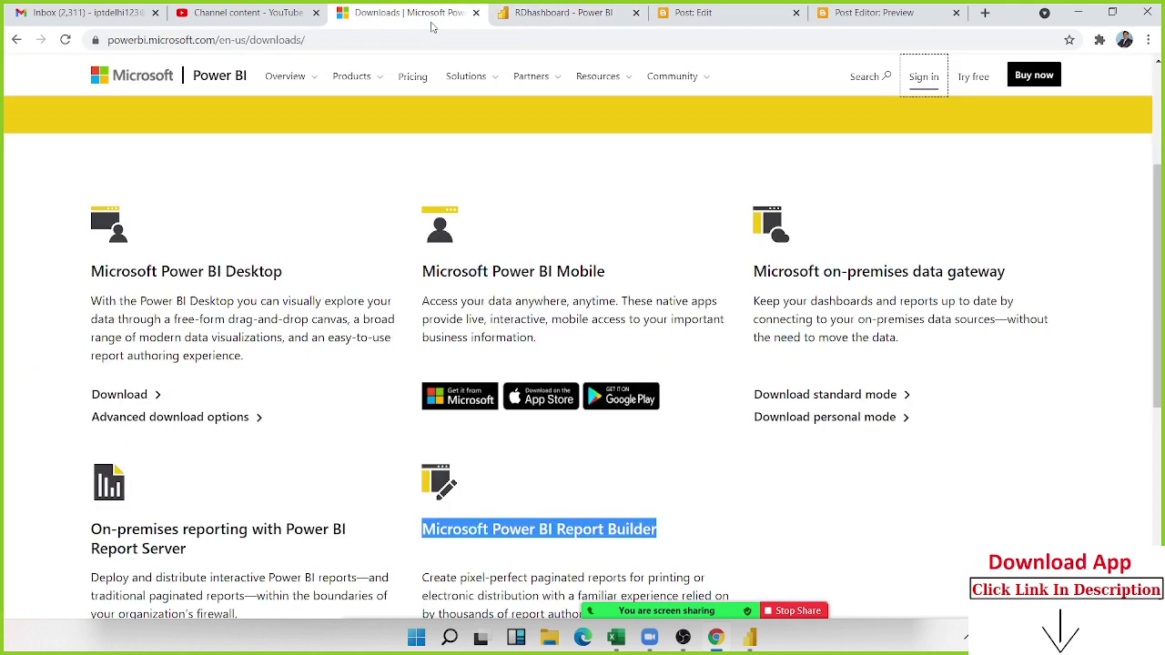
{"action": "left_click", "coordinate": [973, 86]}
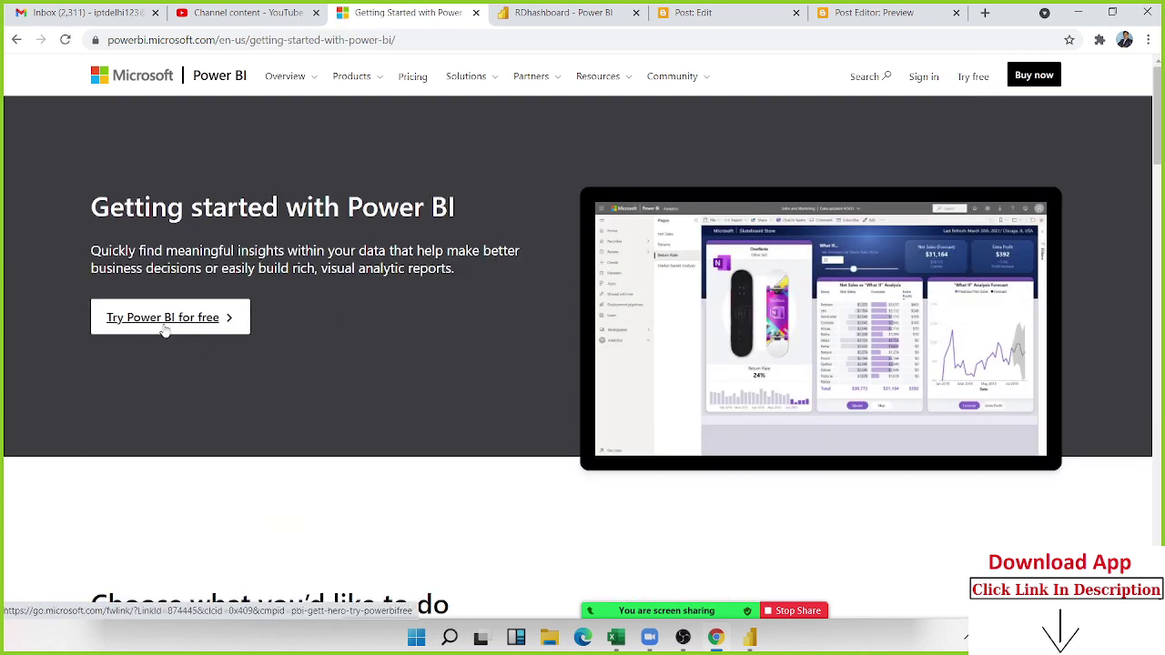
{"action": "left_click", "coordinate": [164, 318]}
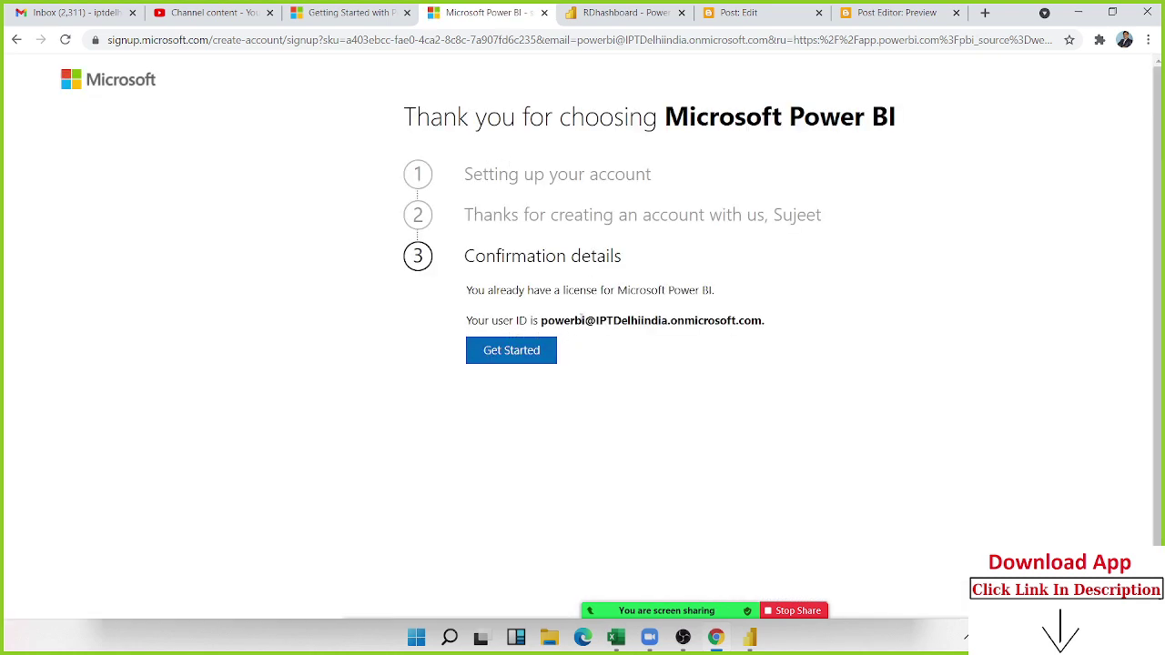
Select and deselect the user ID on the sign-up confirmation, then close that tab.
{"action": "triple_click", "coordinate": [566, 320]}
{"action": "left_click", "coordinate": [619, 319]}
{"action": "left_click_drag", "start_coordinate": [773, 320], "coordinate": [763, 320]}
{"action": "left_click_drag", "start_coordinate": [540, 320], "coordinate": [763, 320]}
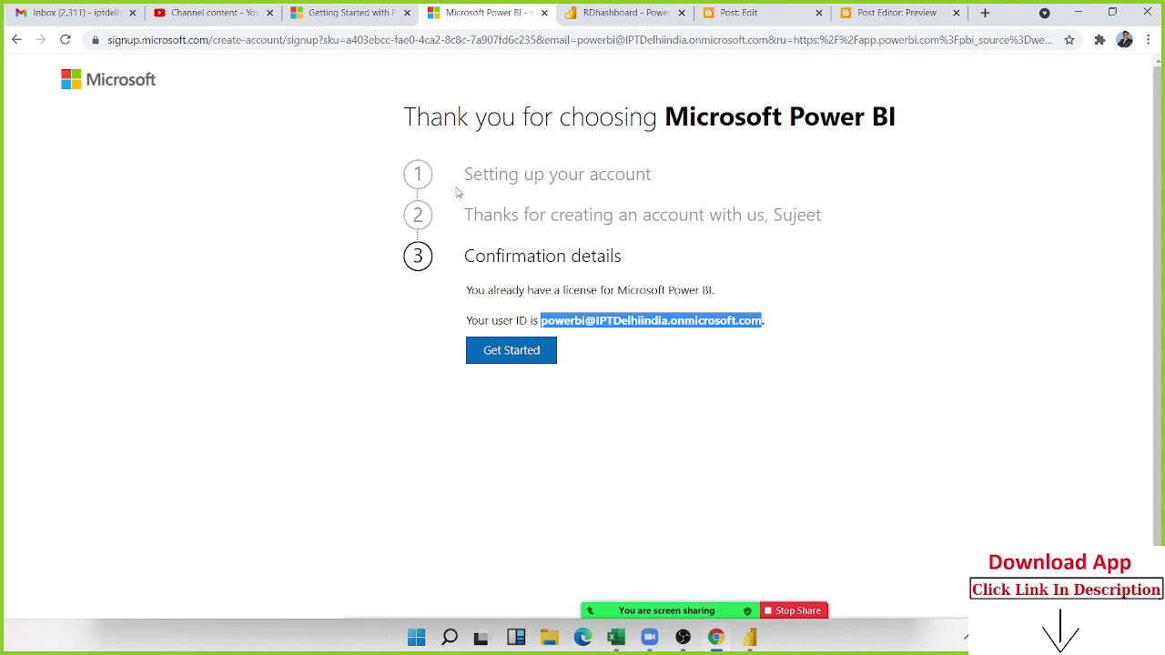
{"action": "left_click", "coordinate": [497, 95]}
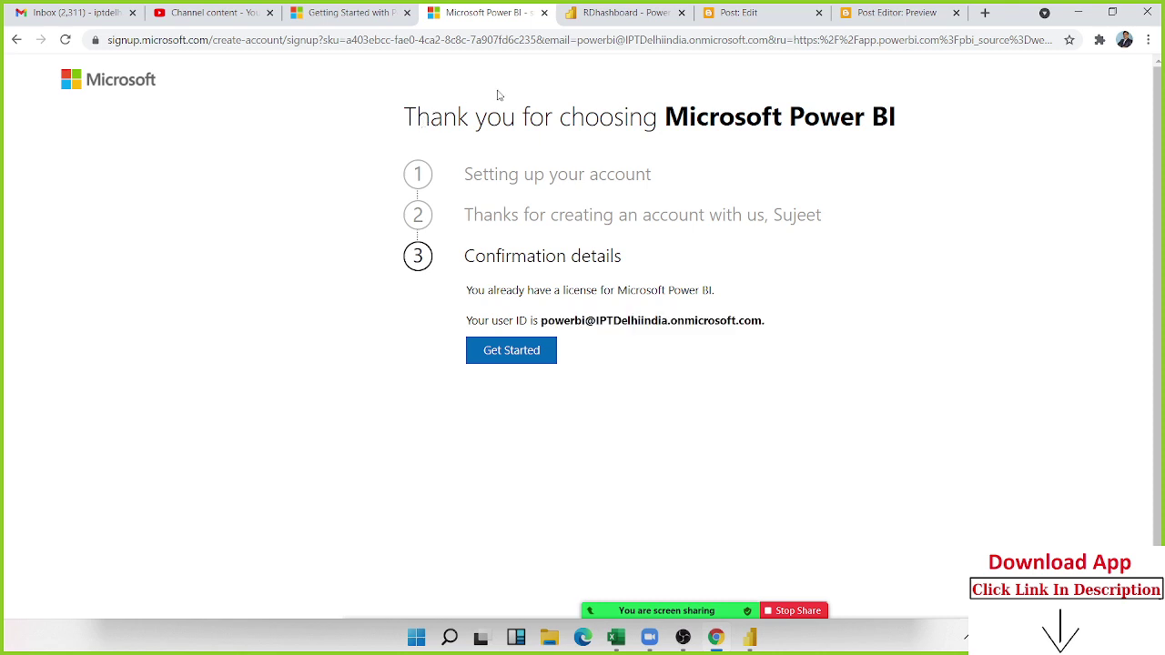
{"action": "left_click", "coordinate": [543, 13]}
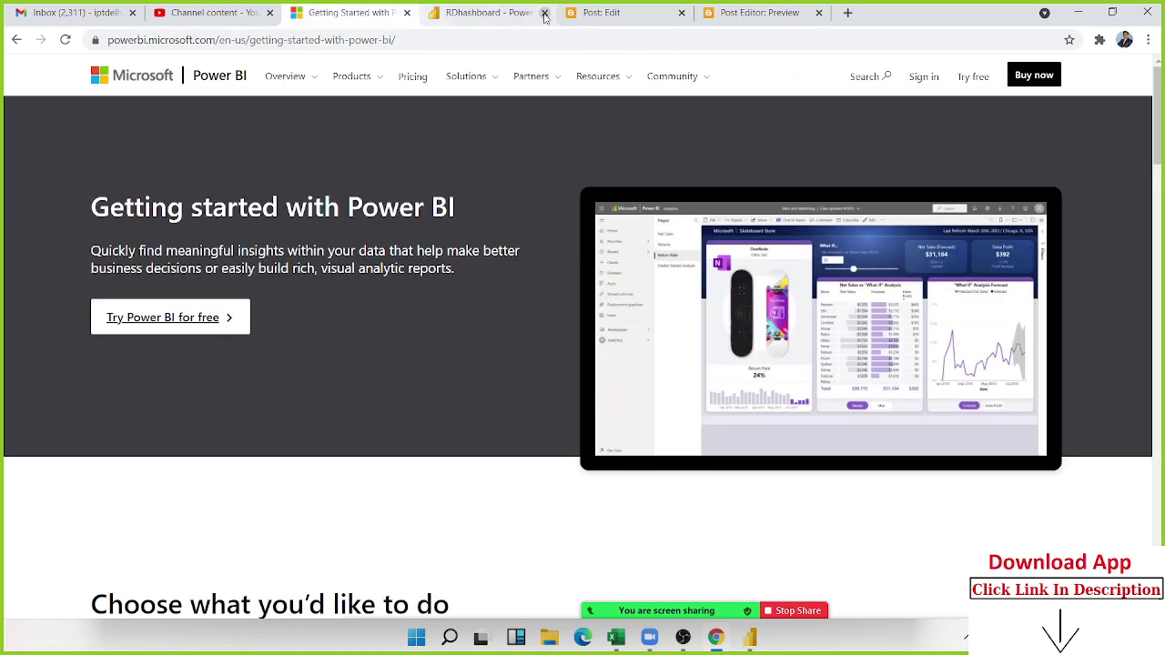
Close the Blogger post editor tab, return to the RDhashboard report, and minimize Chrome.
{"action": "left_click", "coordinate": [537, 13]}
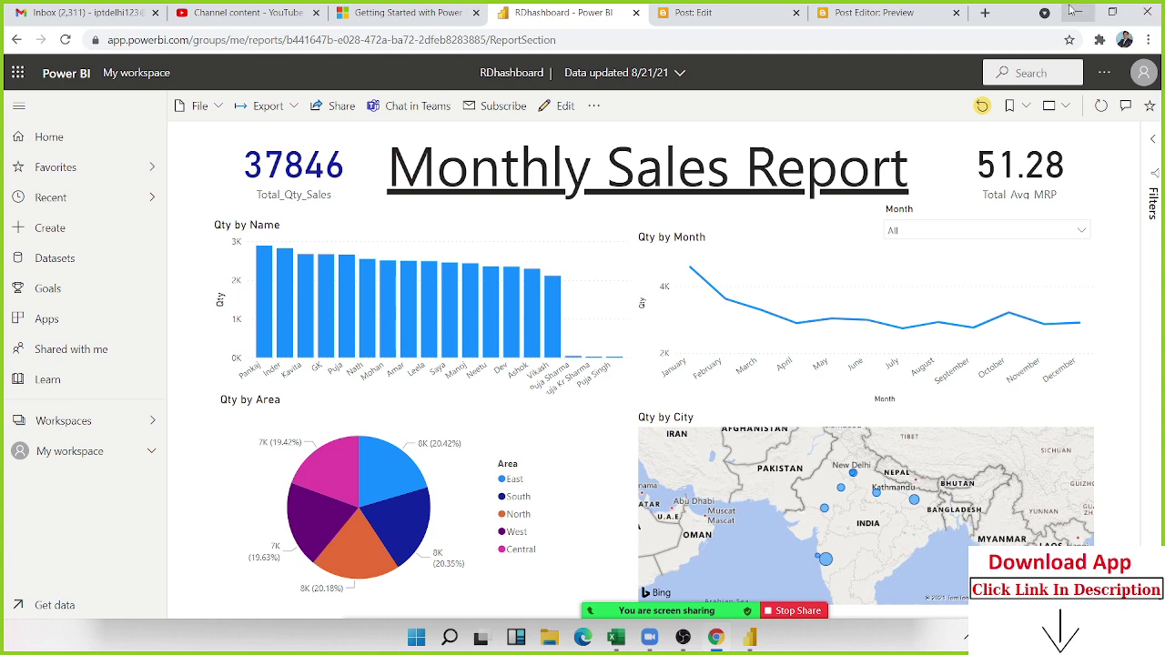
{"action": "left_click", "coordinate": [697, 20]}
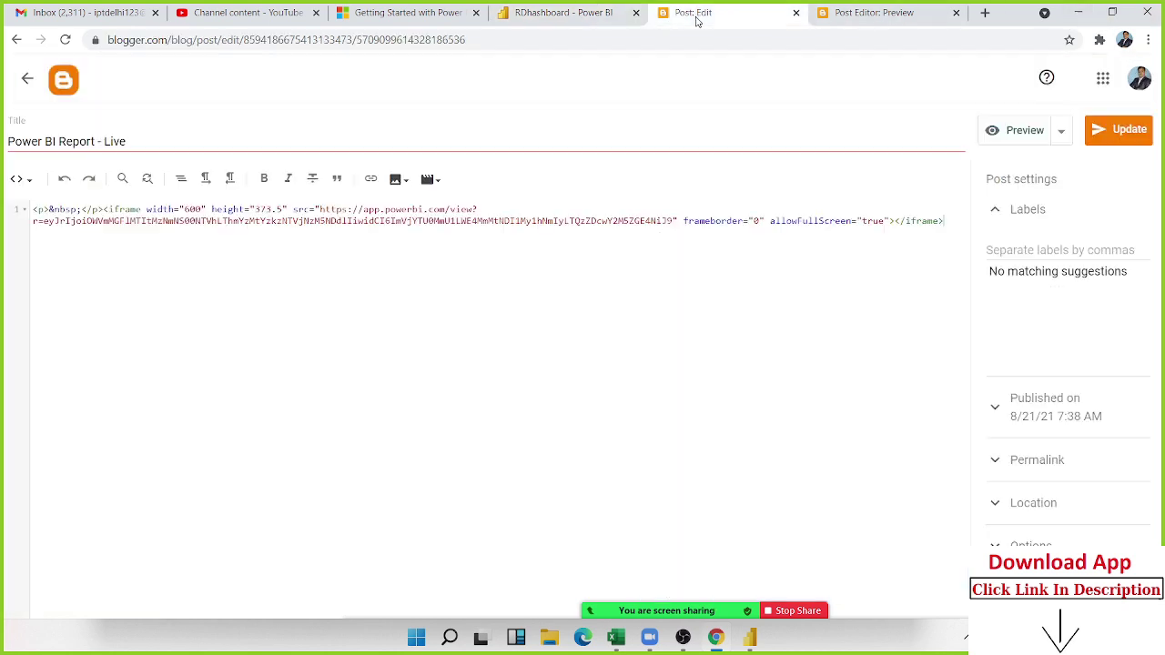
{"action": "left_click", "coordinate": [796, 14]}
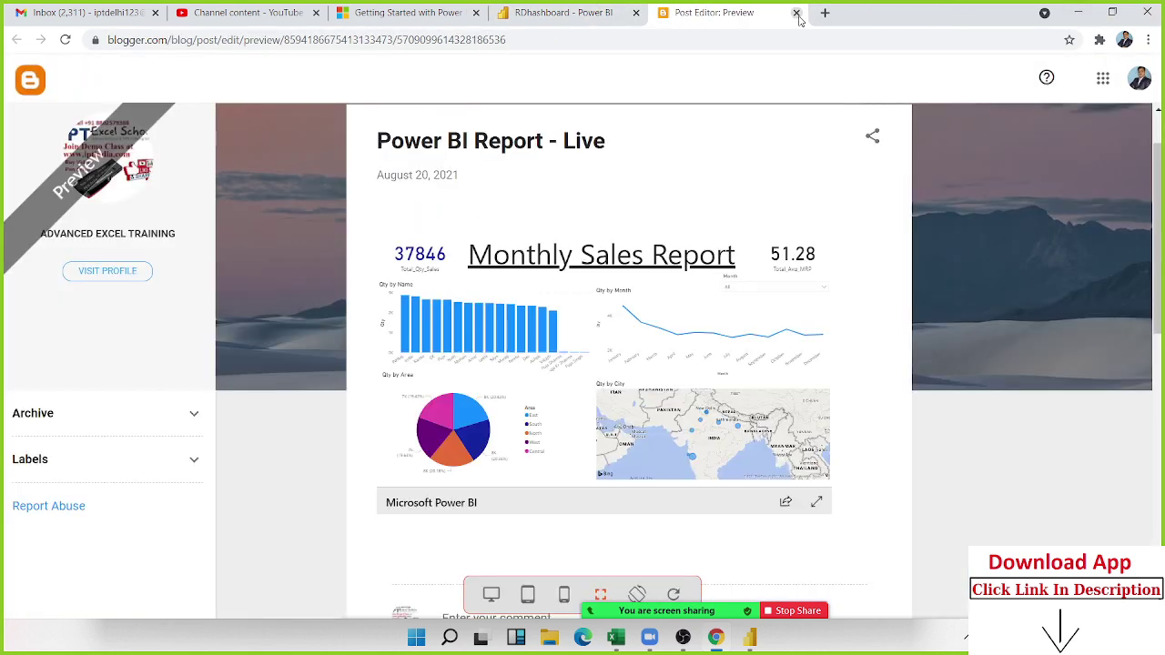
{"action": "left_click", "coordinate": [589, 13]}
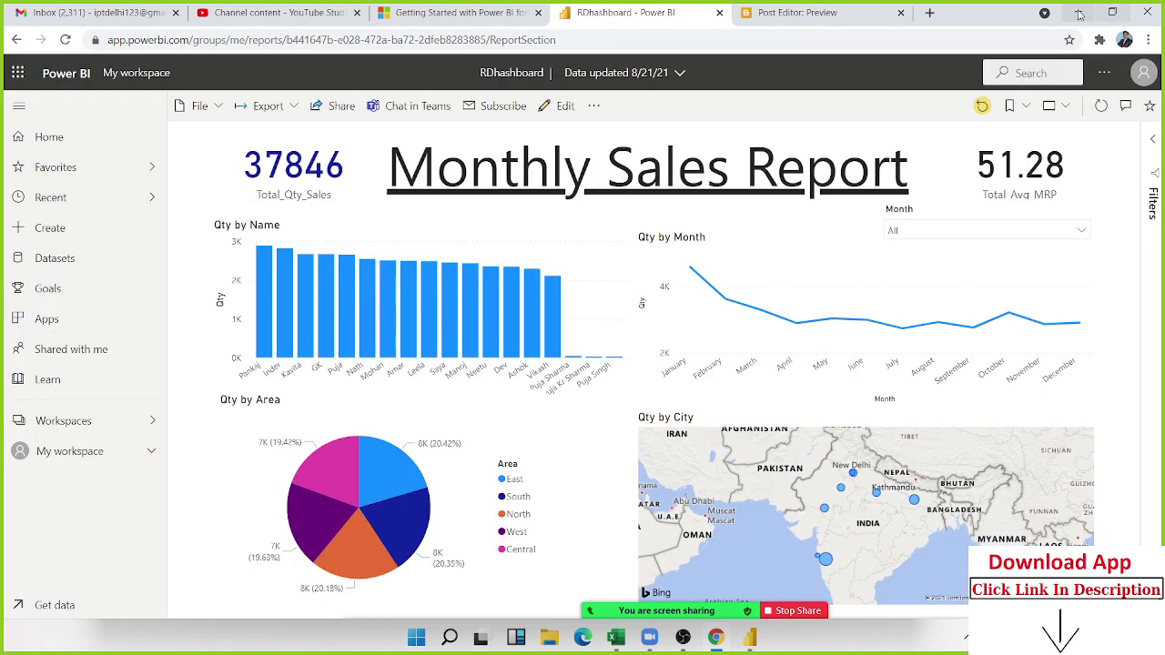
{"action": "left_click", "coordinate": [1079, 13]}
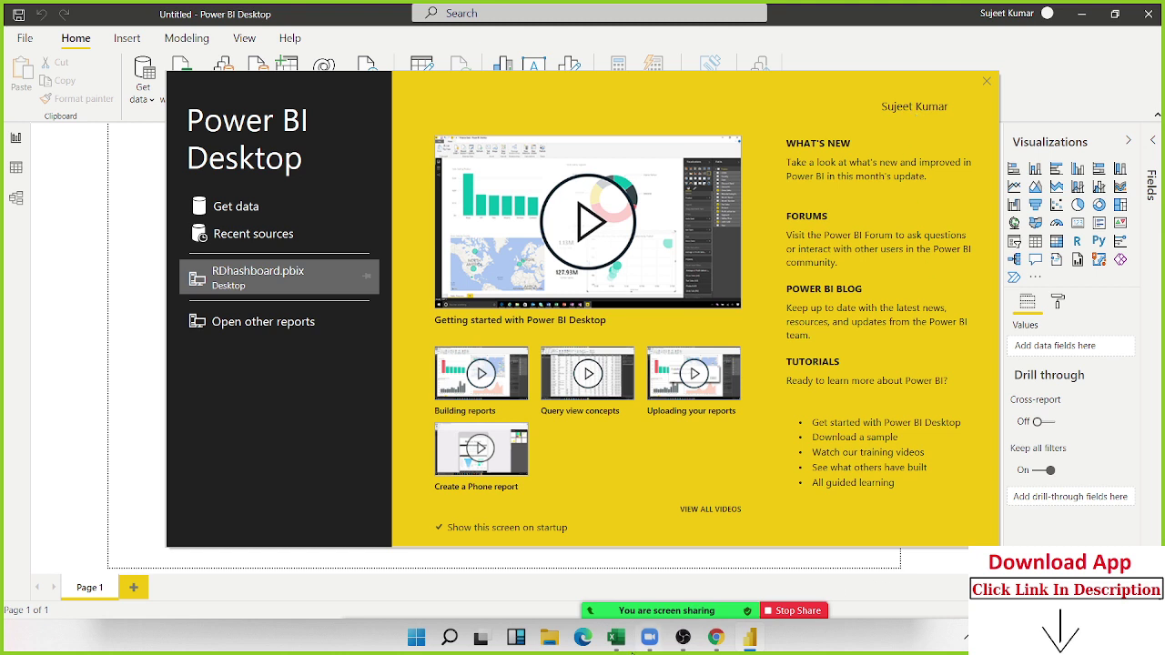
In Edge, load google.com and run a Google search for 'power bi'.
{"action": "left_click", "coordinate": [581, 637]}
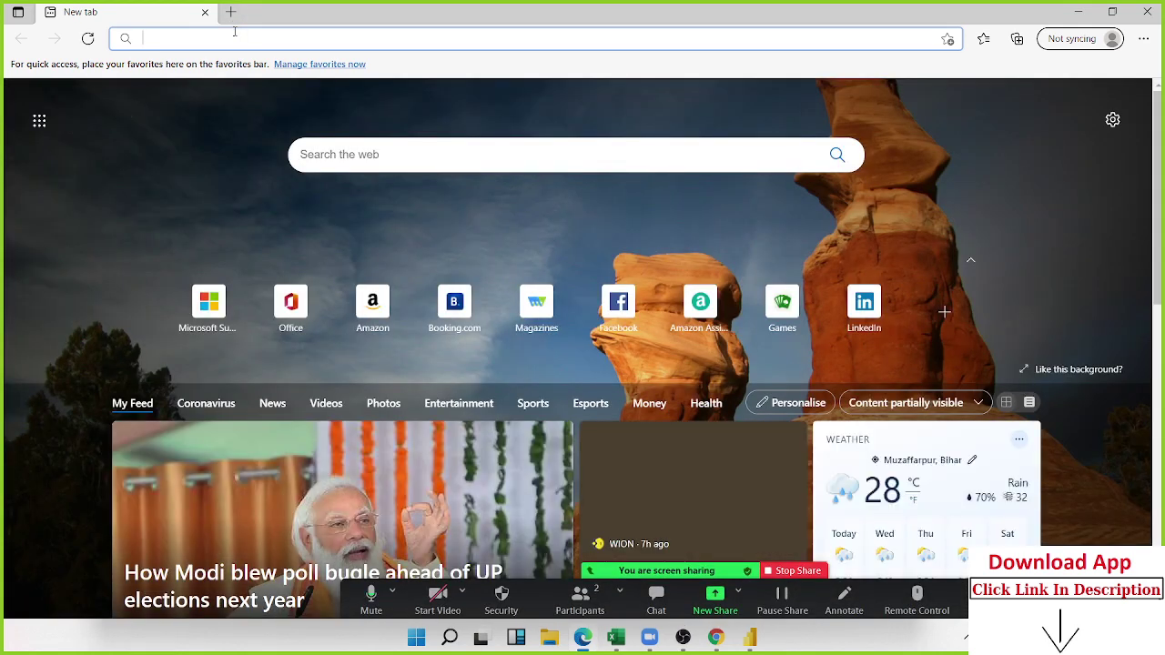
{"action": "type", "text": "g"}
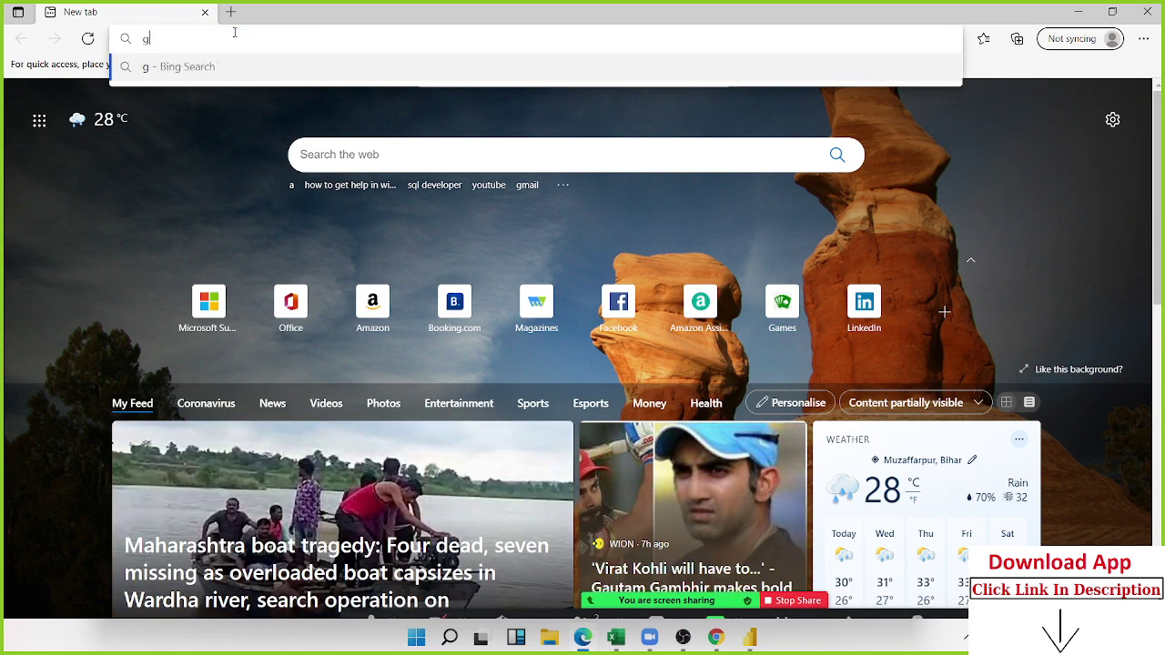
{"action": "type", "text": "oo"}
{"action": "key", "text": "Return"}
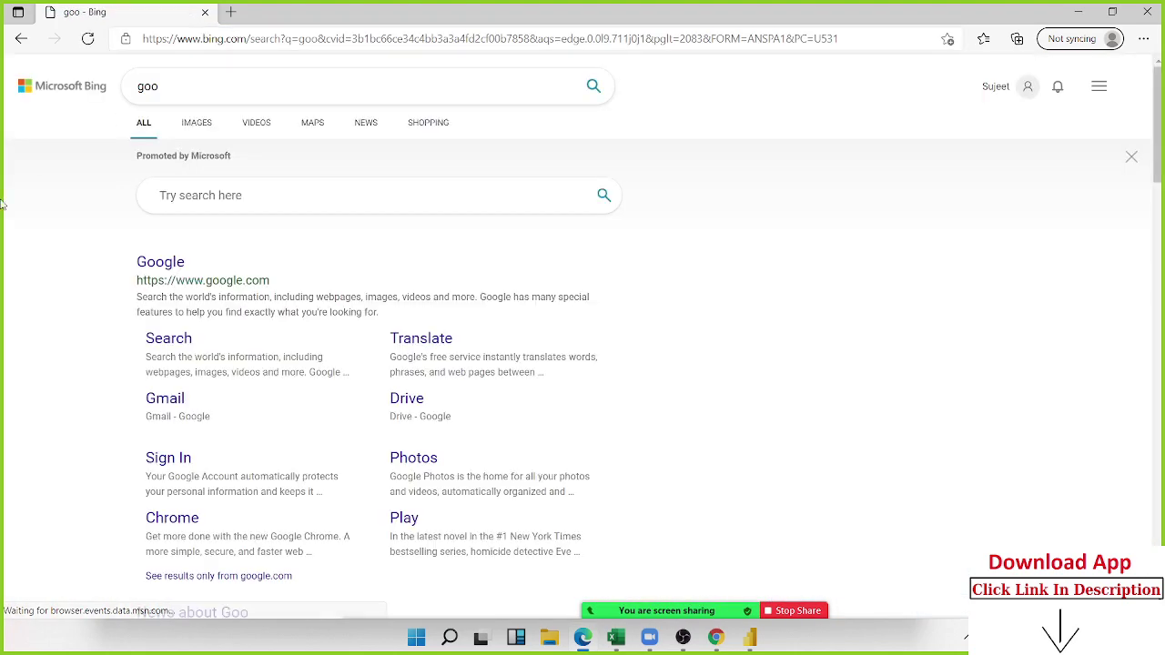
{"action": "left_click", "coordinate": [231, 41]}
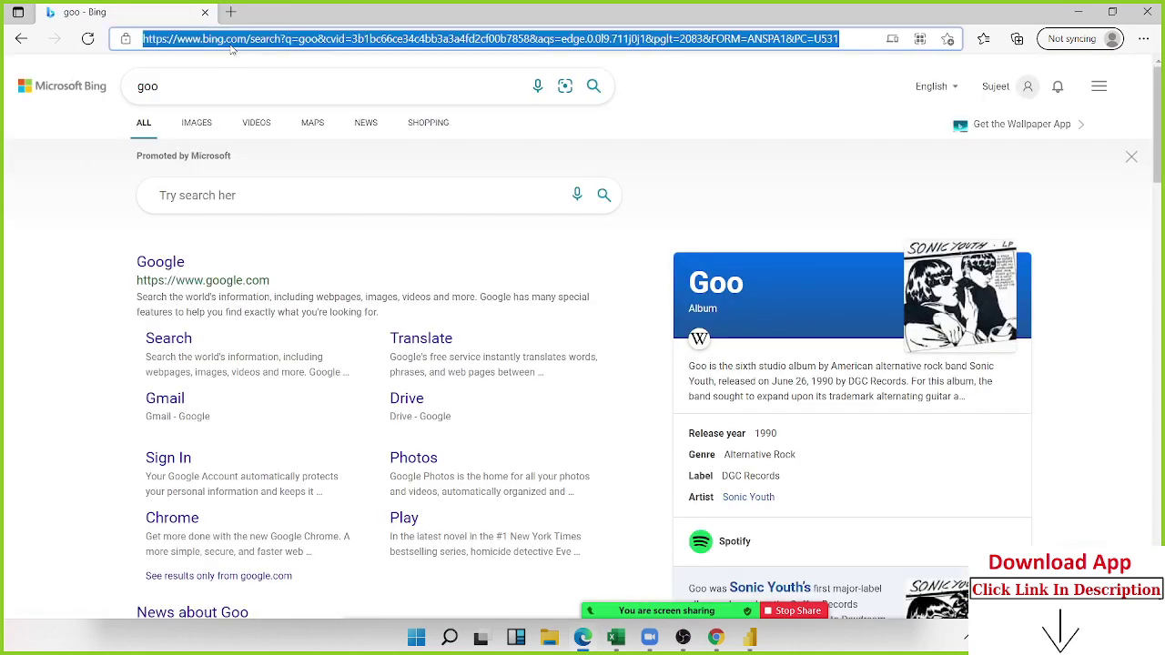
{"action": "type", "text": "goo"}
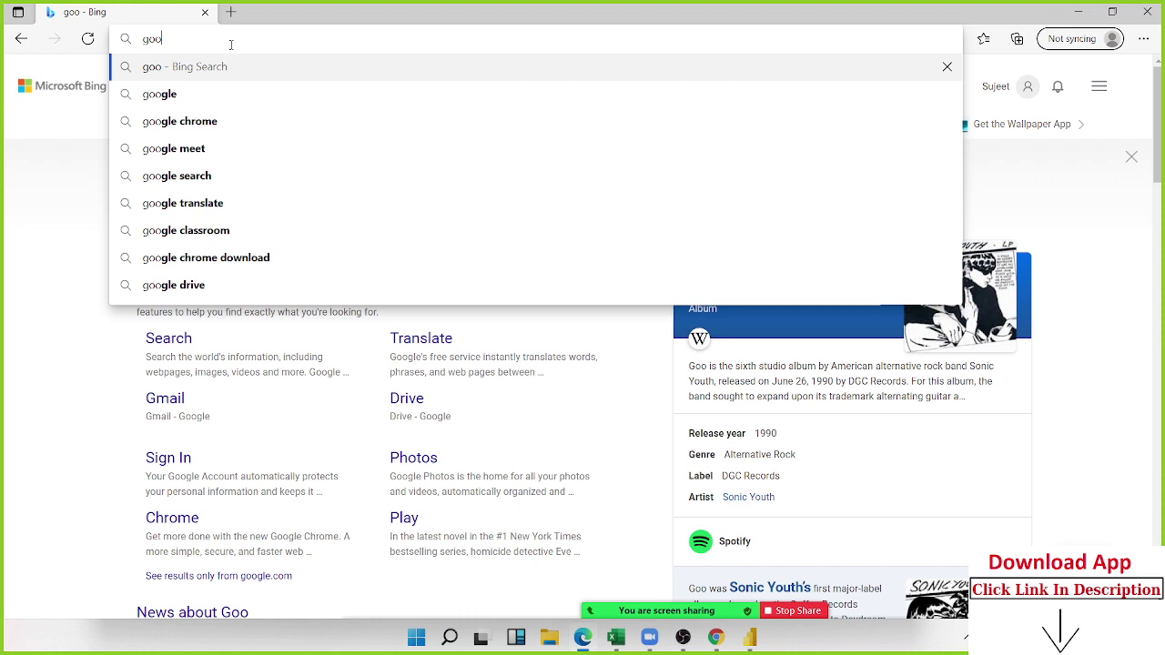
{"action": "type", "text": "gle"}
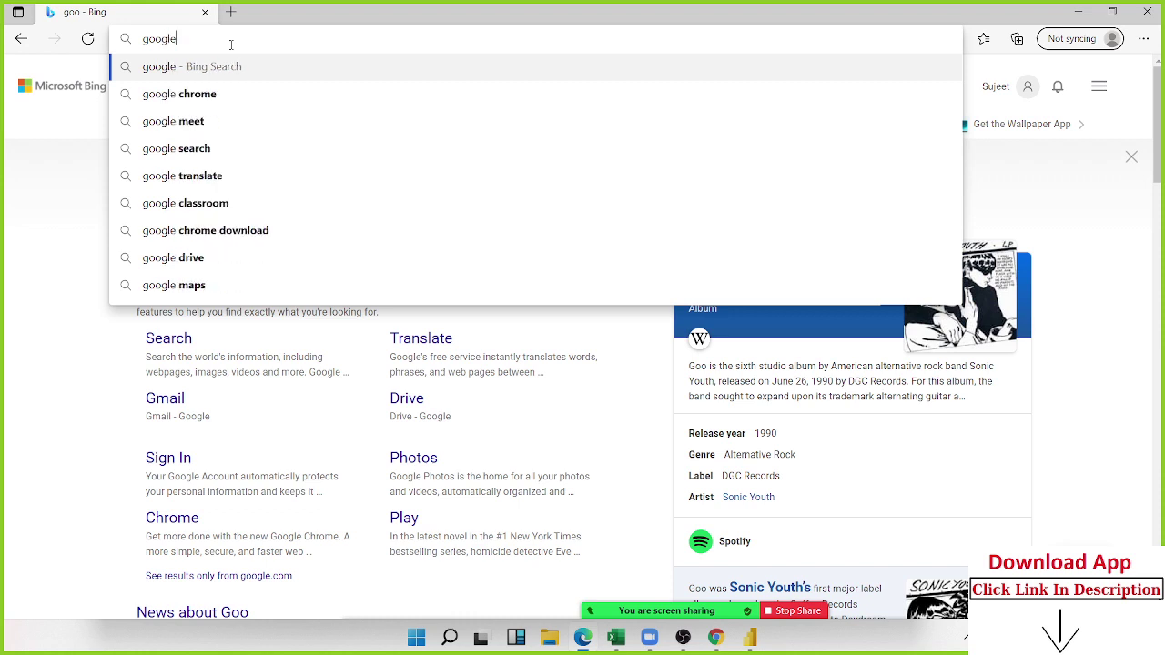
{"action": "type", "text": ".com"}
{"action": "key", "text": "Return"}
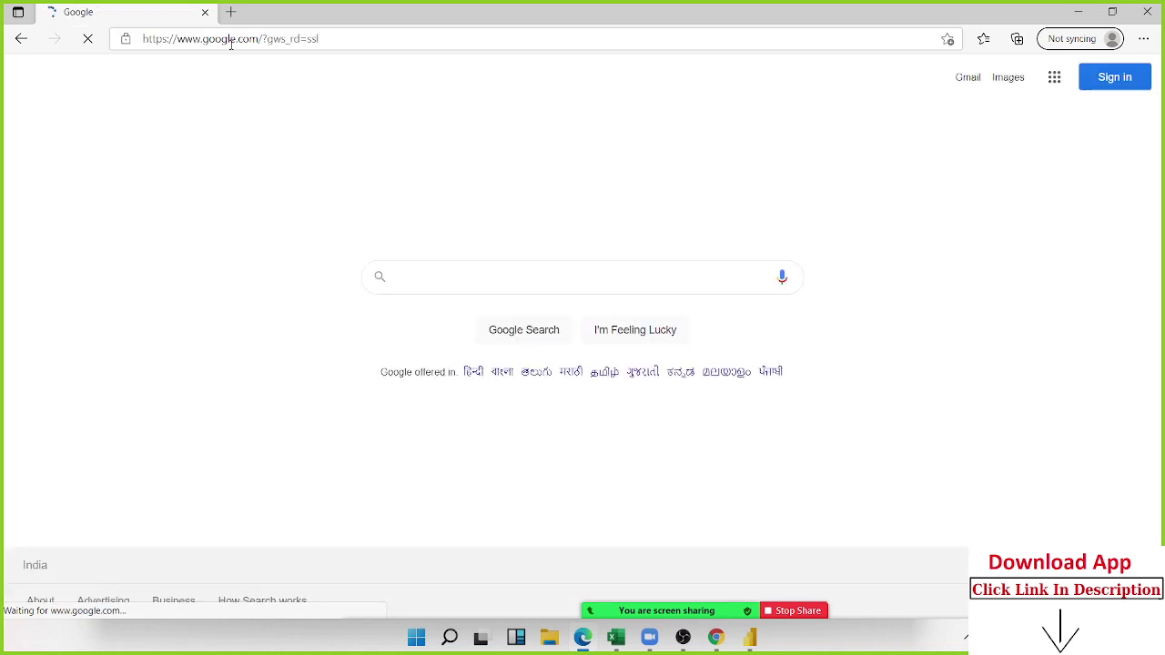
{"action": "type", "text": "powe"}
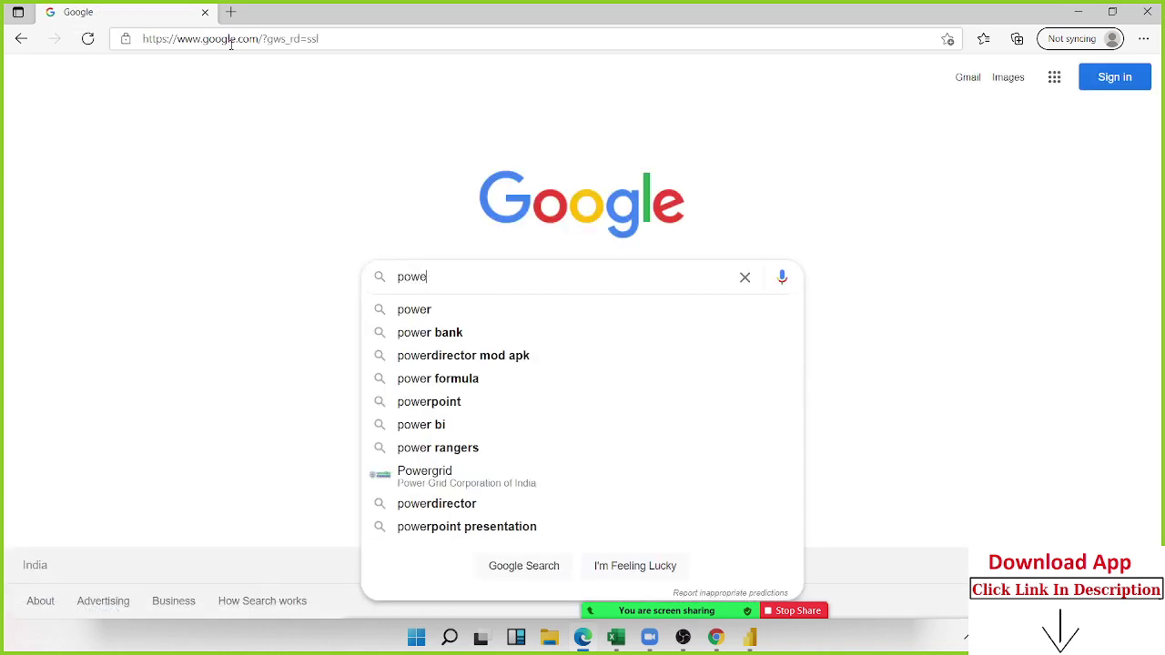
{"action": "type", "text": "r bi"}
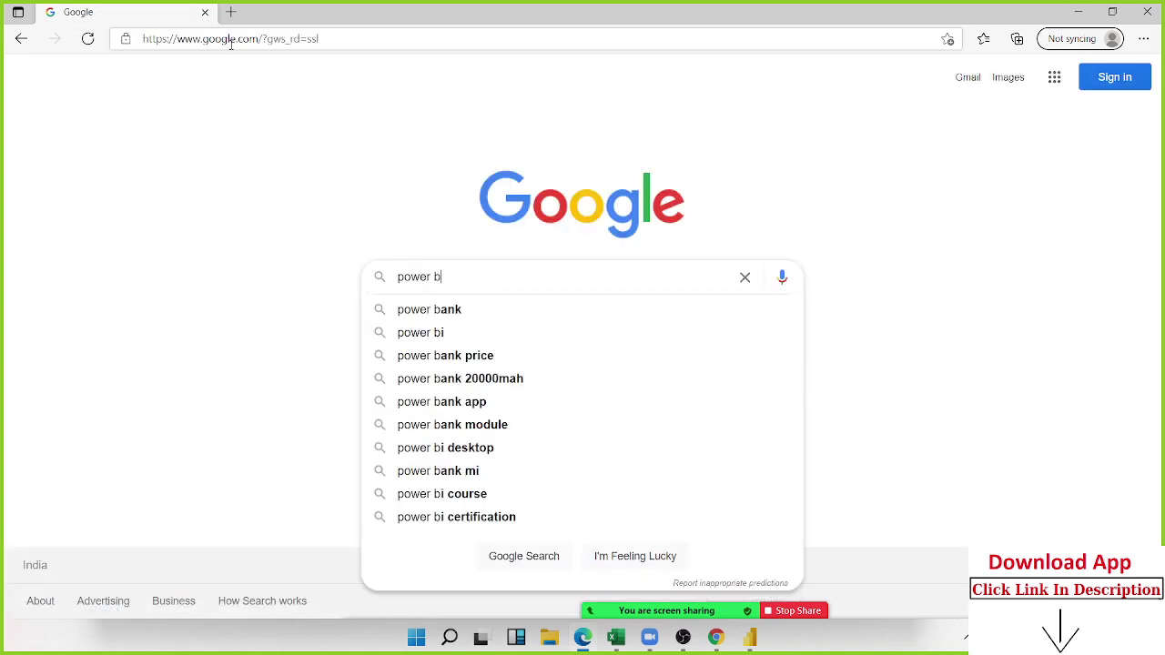
{"action": "key", "text": "Return"}
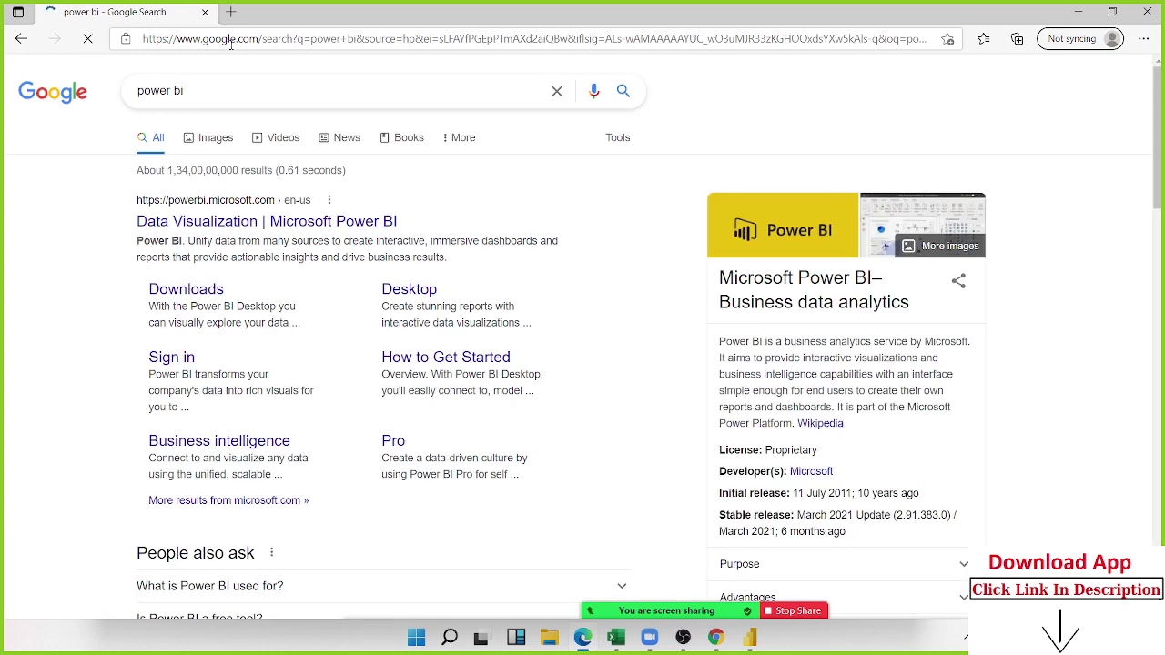
Open the official Microsoft Power BI result and follow Start free to Try Power BI for free.
{"action": "left_click", "coordinate": [272, 228]}
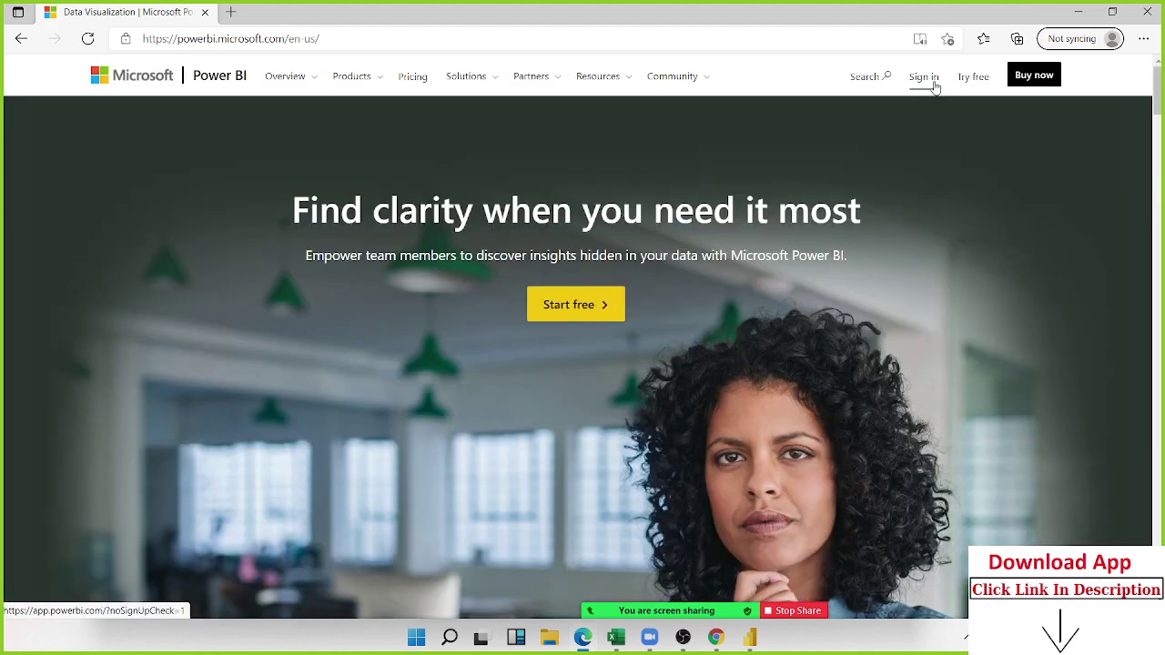
{"action": "left_click", "coordinate": [922, 79]}
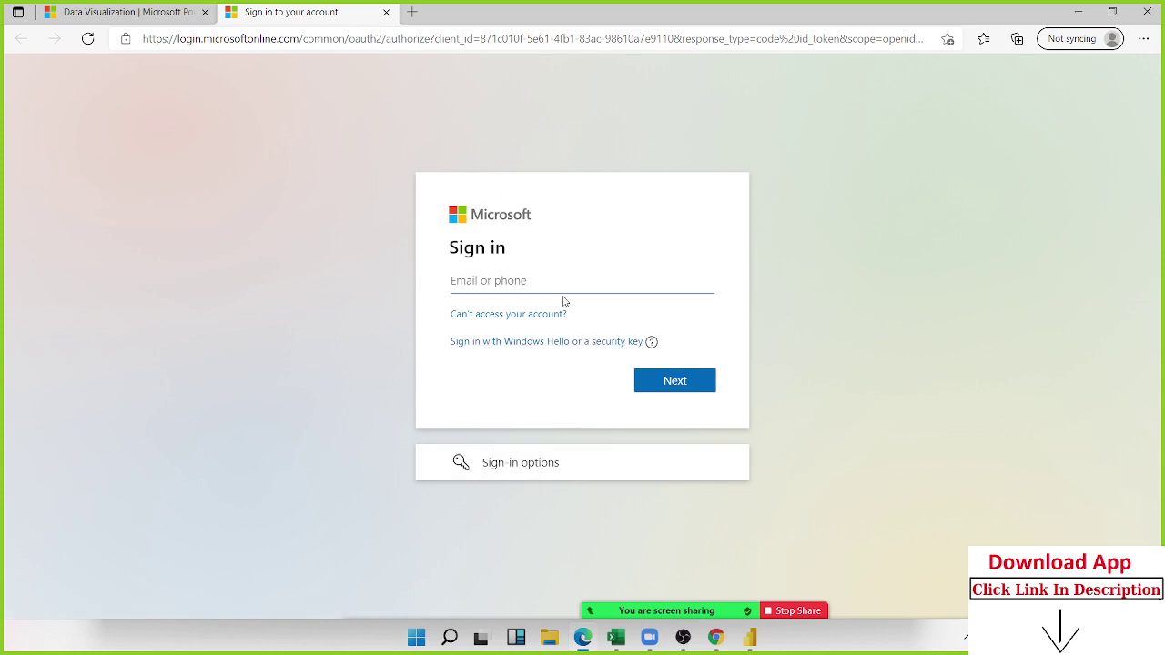
{"action": "left_click", "coordinate": [386, 12]}
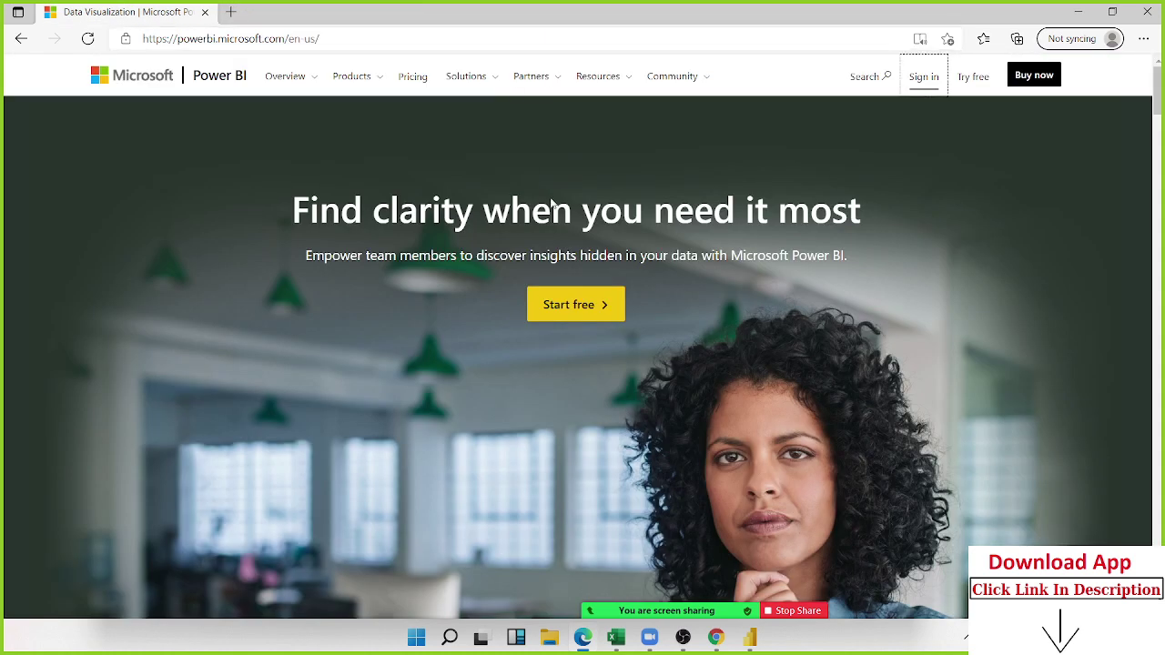
{"action": "left_click", "coordinate": [578, 307]}
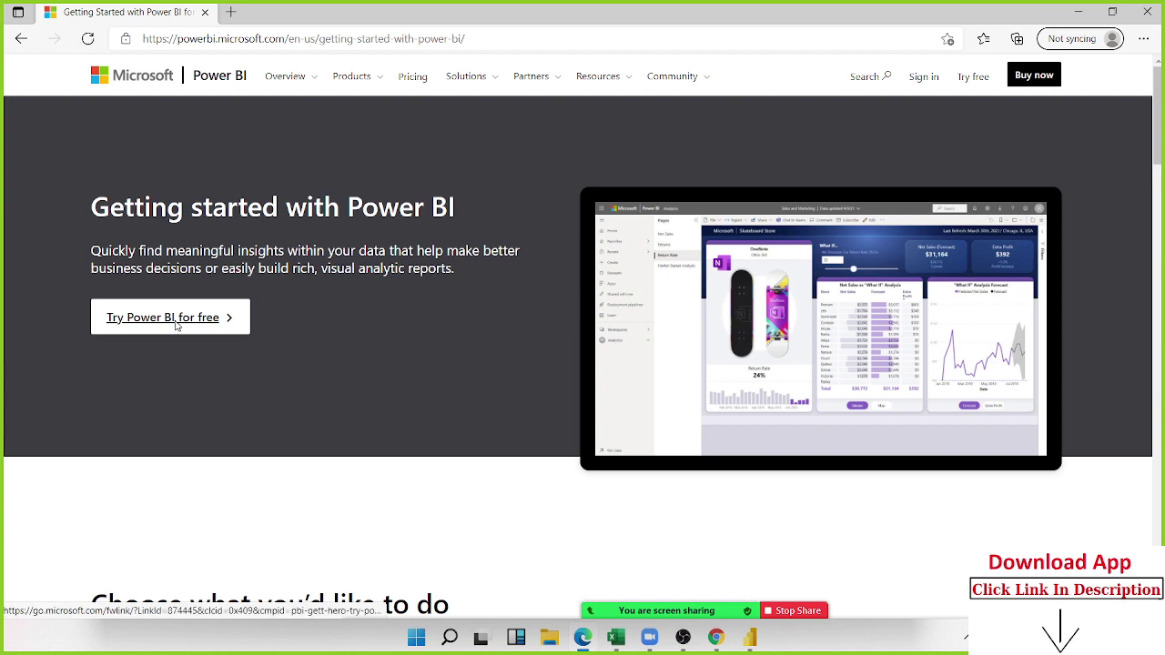
{"action": "left_click", "coordinate": [177, 325]}
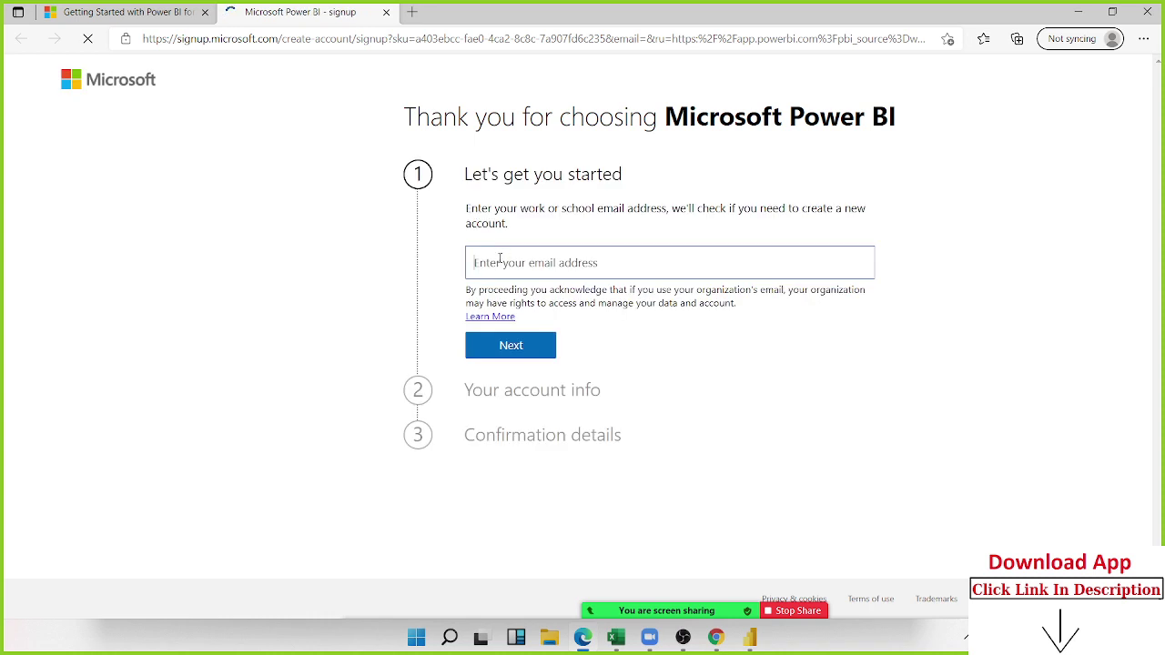
Submit a personal Gmail address, see it rejected, and return to the work-email entry.
{"action": "left_click", "coordinate": [493, 264]}
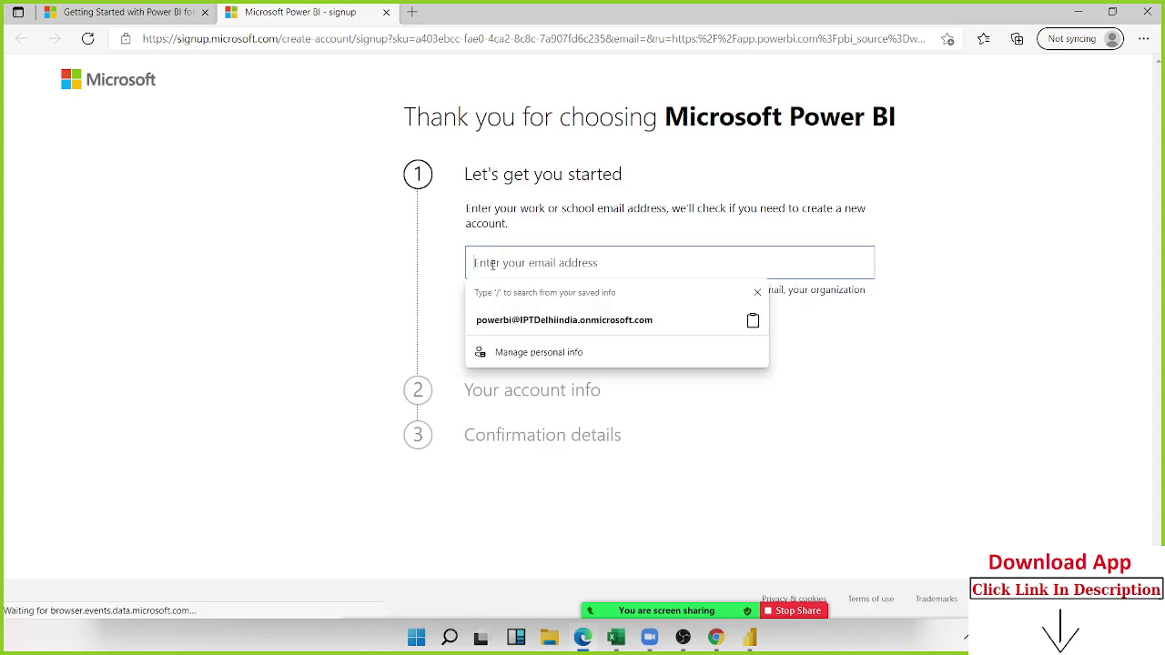
{"action": "left_click", "coordinate": [443, 262]}
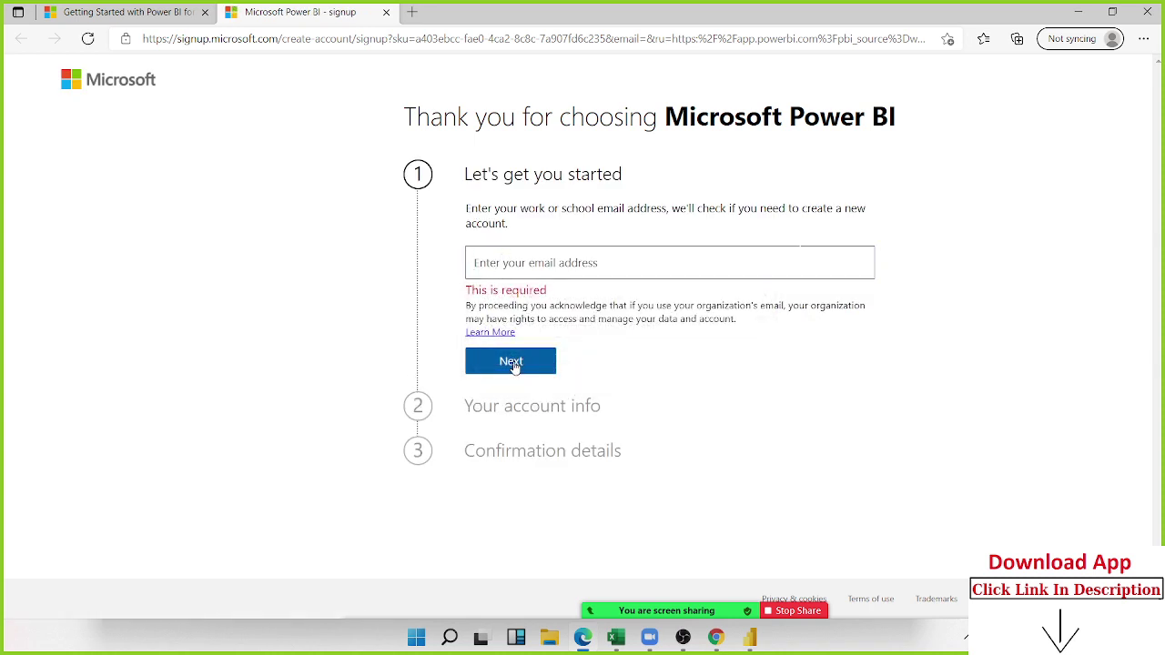
{"action": "left_click", "coordinate": [537, 263]}
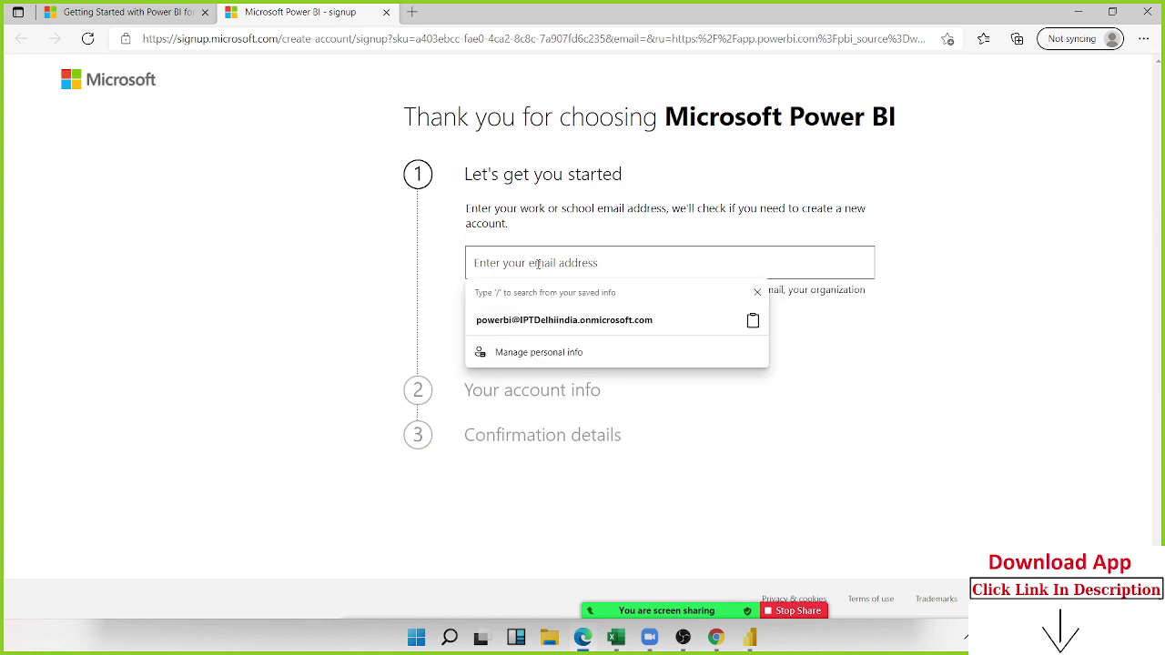
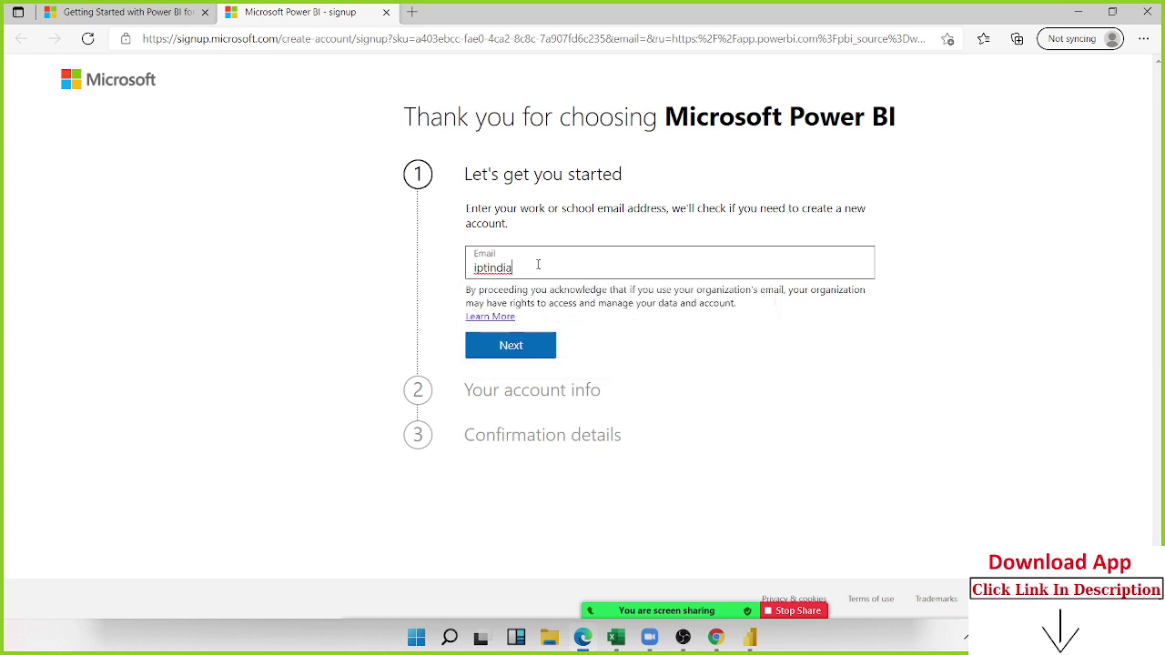
{"action": "left_click", "coordinate": [500, 346]}
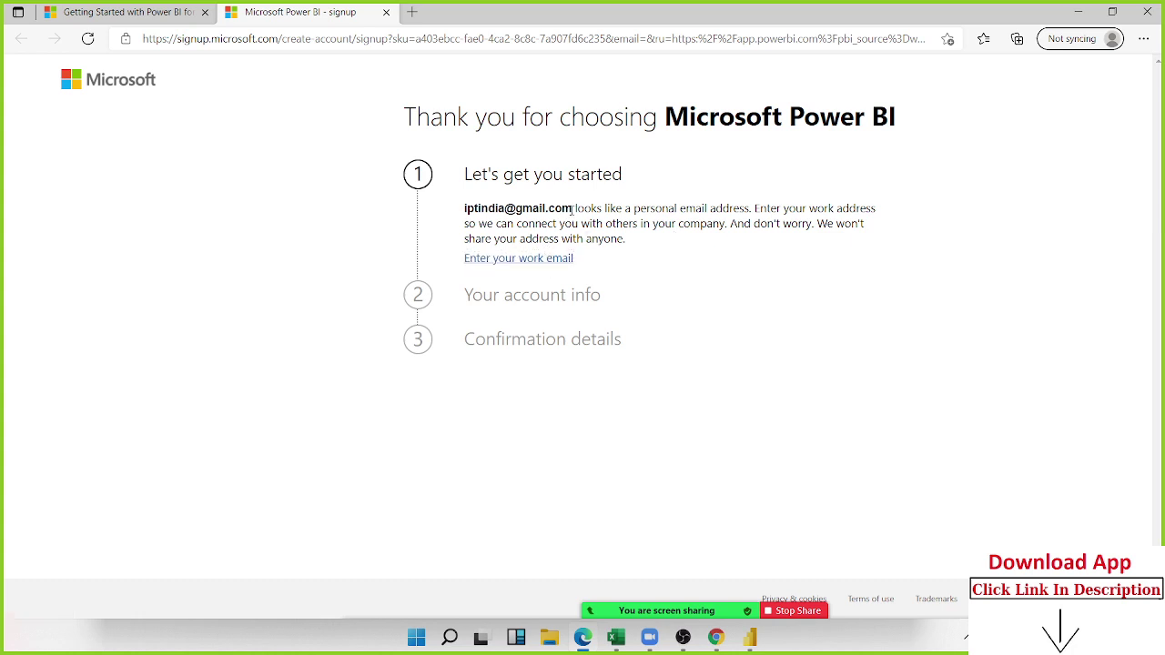
{"action": "left_click", "coordinate": [557, 260]}
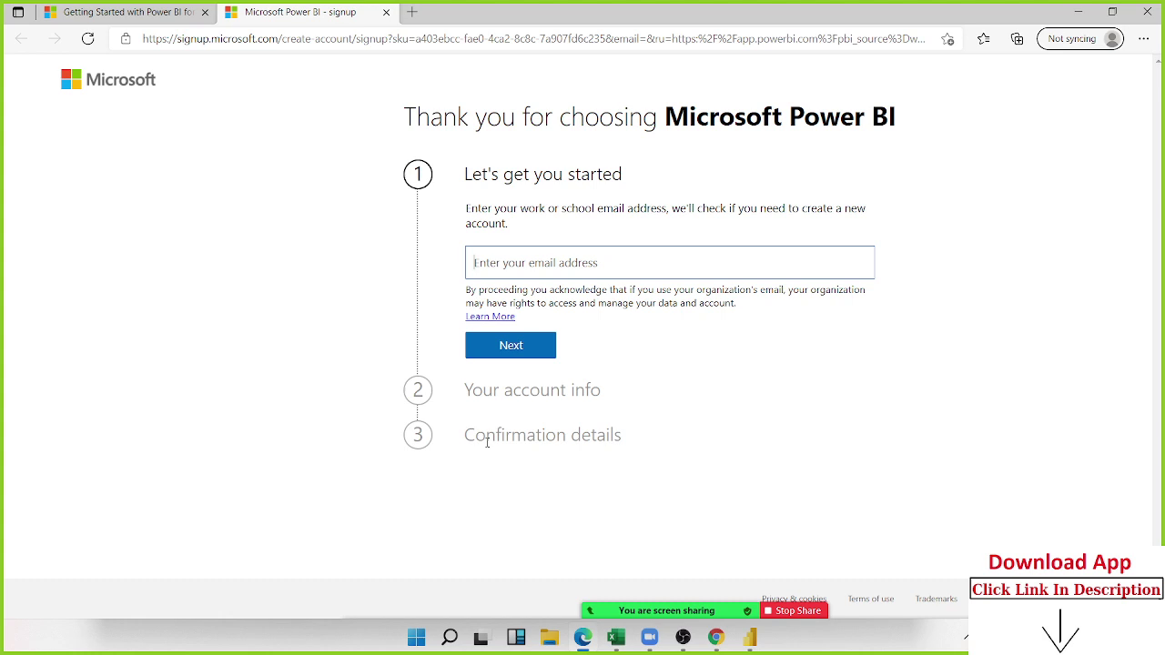
Open the Power BI service Home page in the browser, then switch to Power BI Desktop.
{"action": "left_click", "coordinate": [719, 491]}
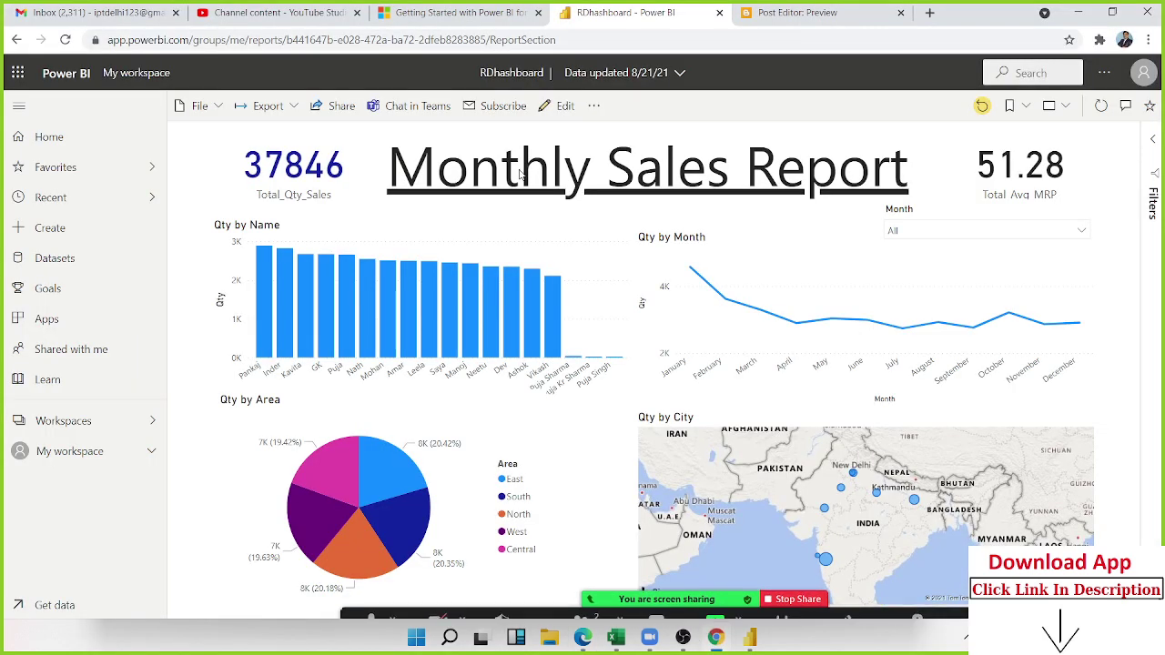
{"action": "left_click", "coordinate": [80, 135]}
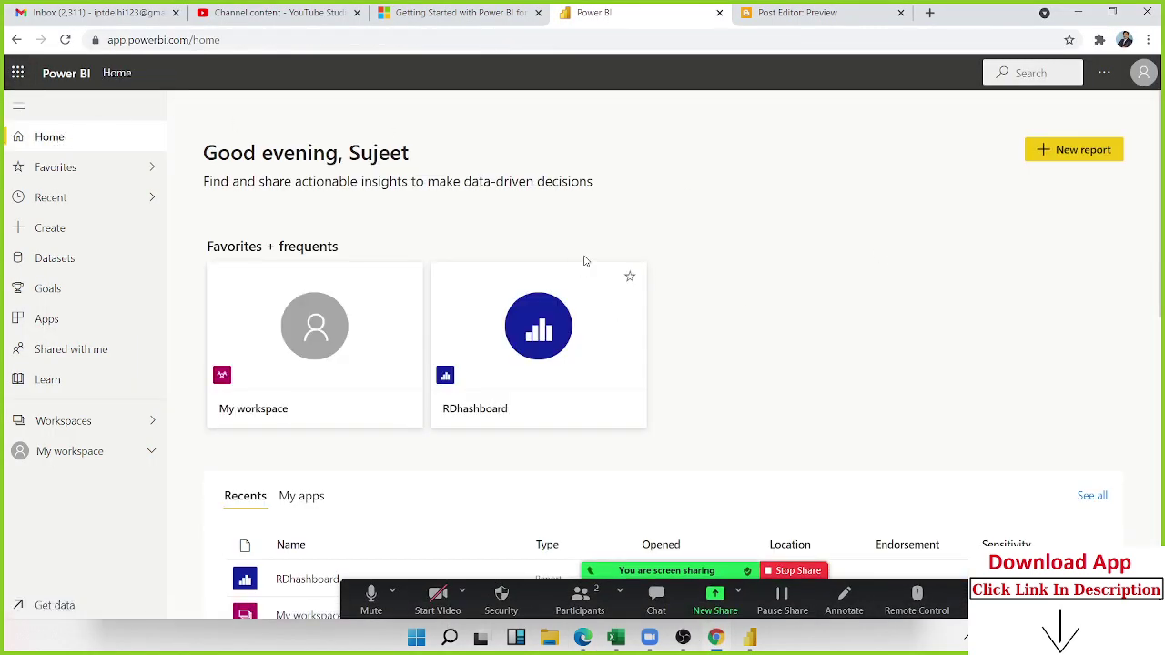
{"action": "left_click", "coordinate": [761, 647]}
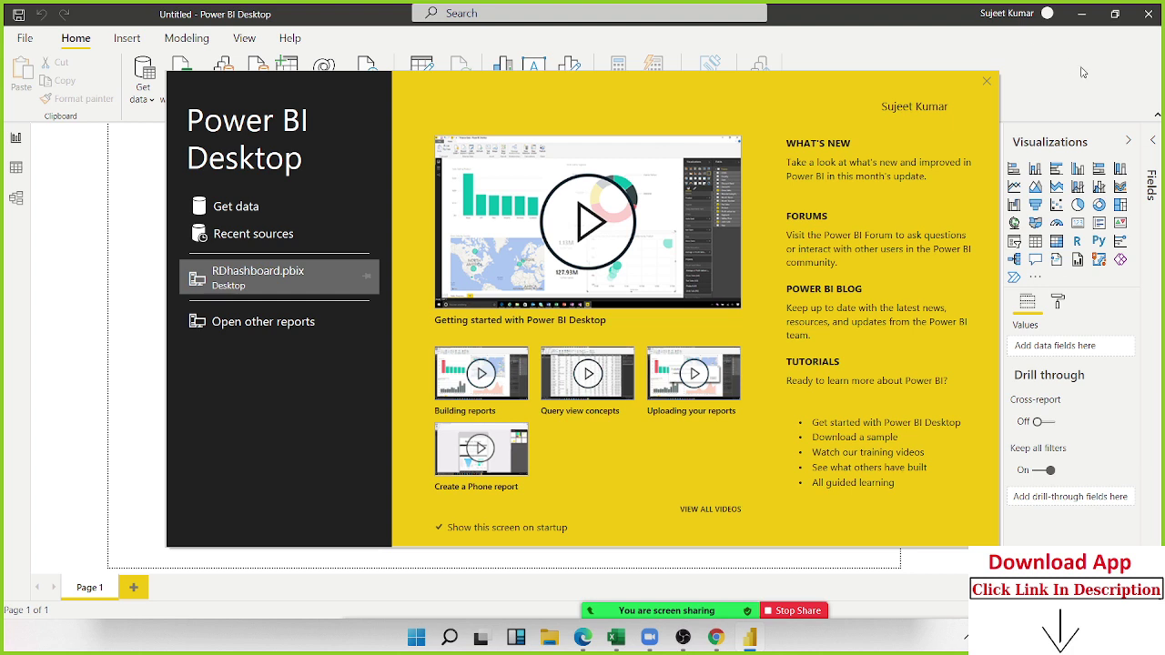
Close the Desktop start screen and open RDhashboard from Recents in the browser.
{"action": "left_click", "coordinate": [988, 82]}
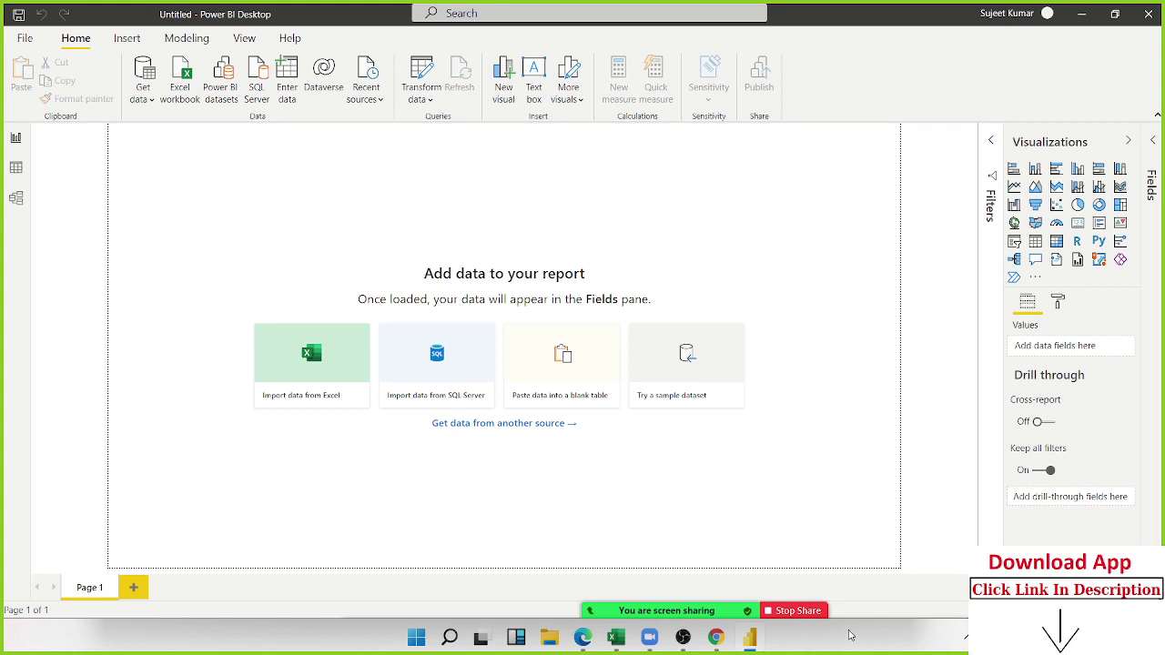
{"action": "left_click", "coordinate": [715, 637]}
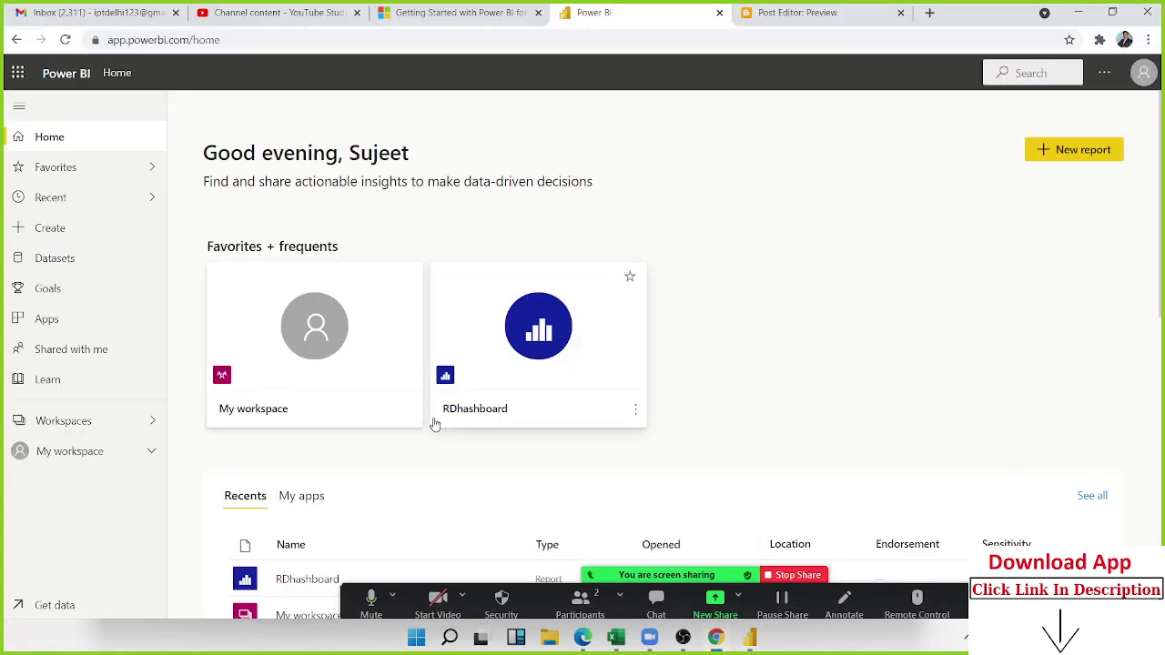
{"action": "scroll", "coordinate": [434, 424], "scroll_direction": "down", "scroll_amount": 1}
{"action": "left_click", "coordinate": [288, 508]}
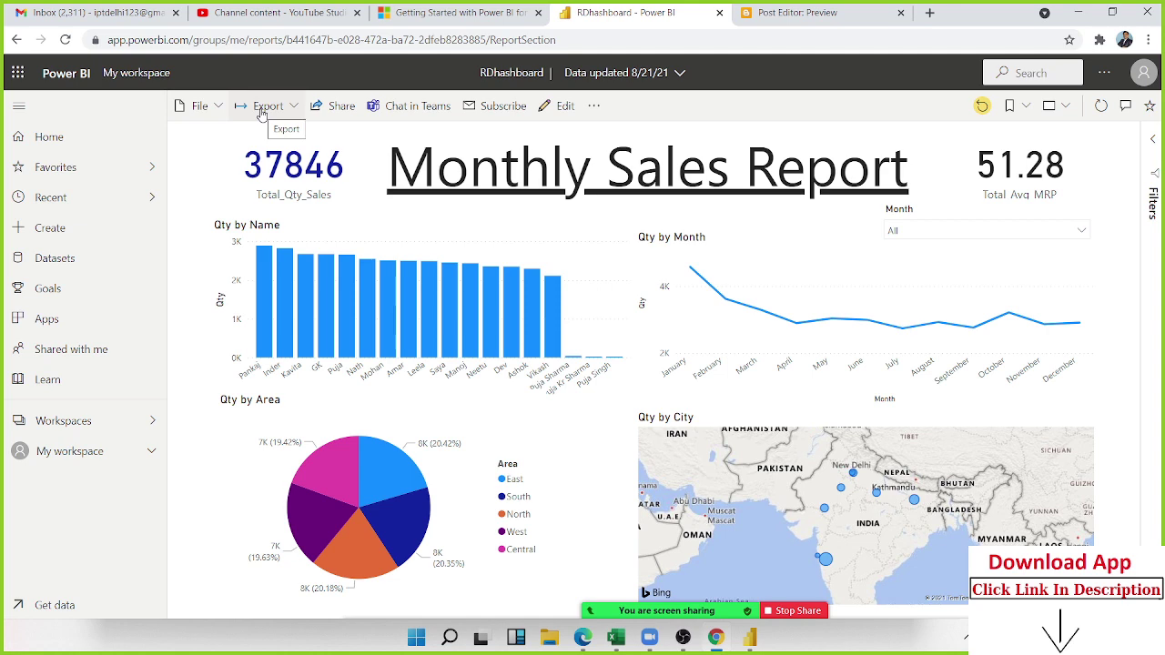
Show the desktop with Windows+D, hiding the report window.
{"action": "key", "text": "super+d"}
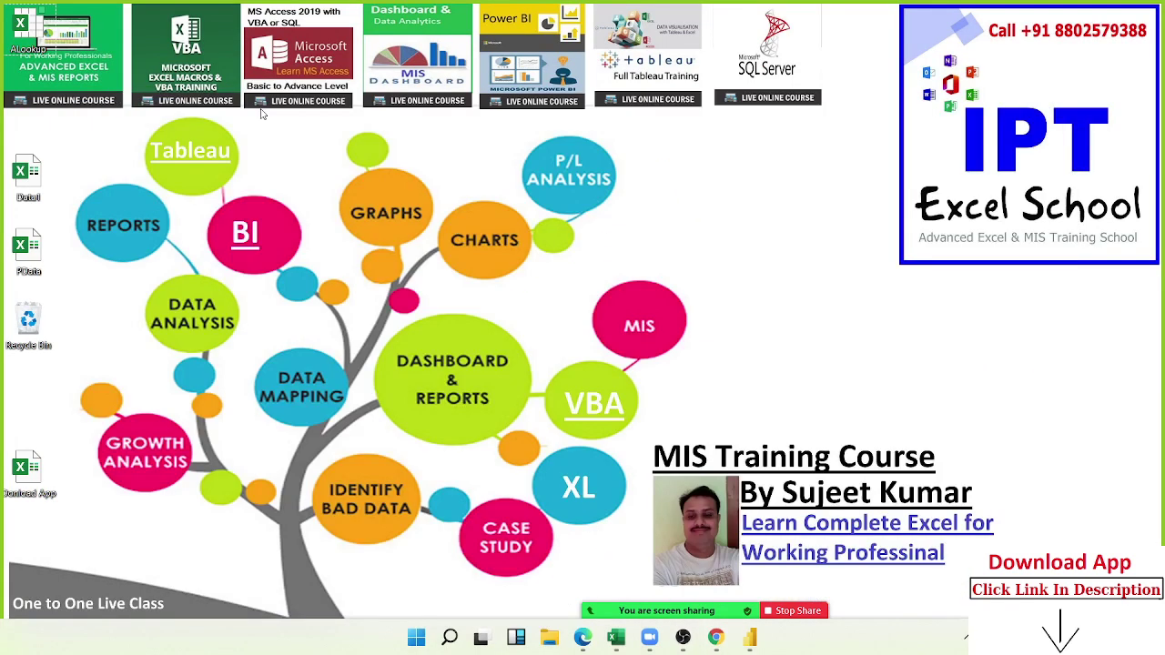